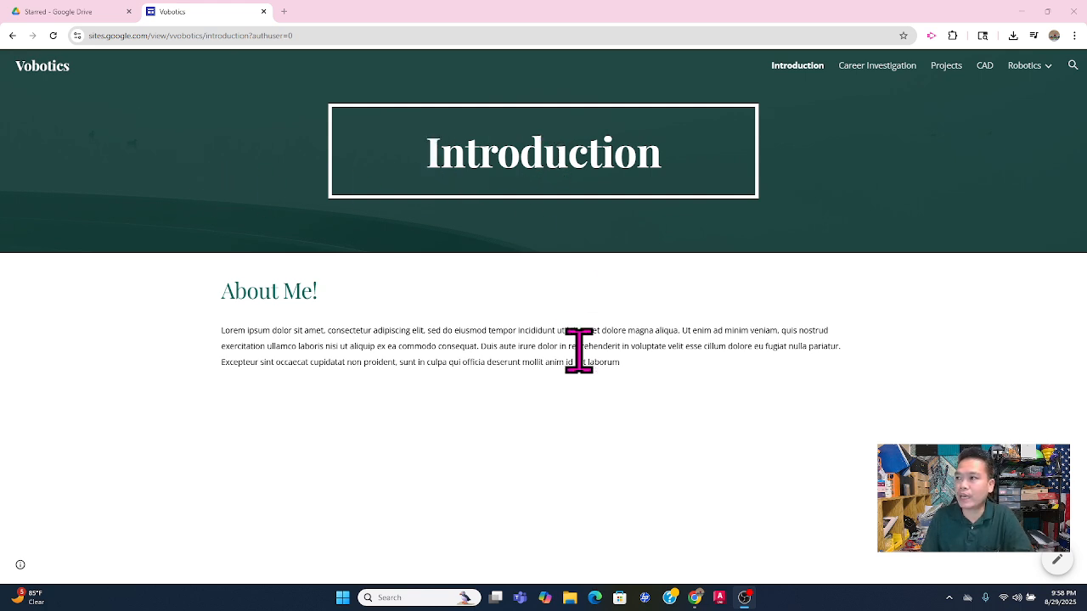
# Browse the published Vobotics site's Career Investigation, Projects and CAD pages.
pyautogui.click(874, 68)
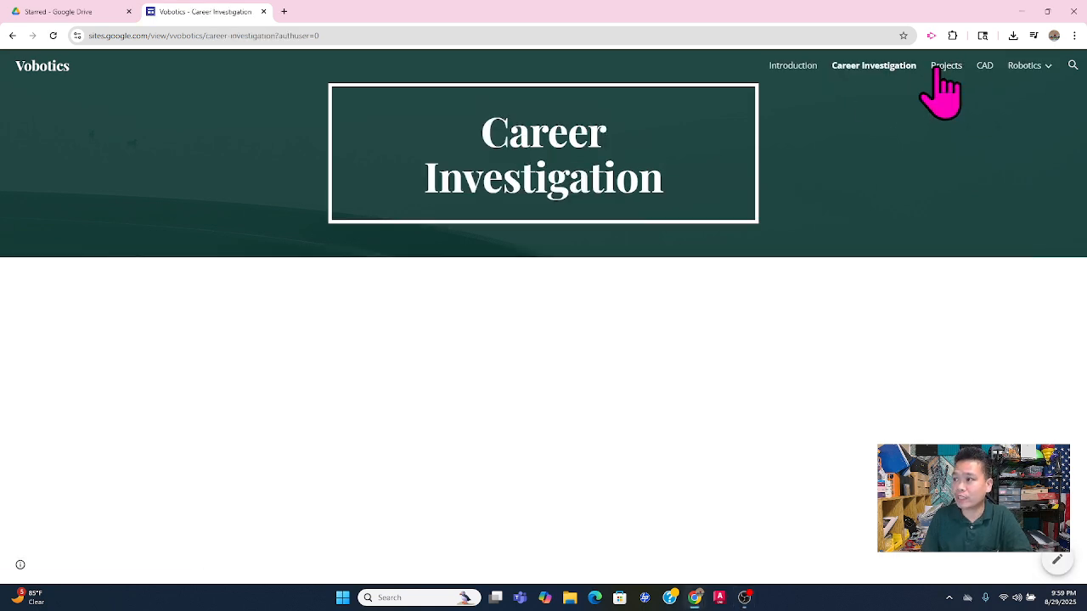
pyautogui.click(944, 67)
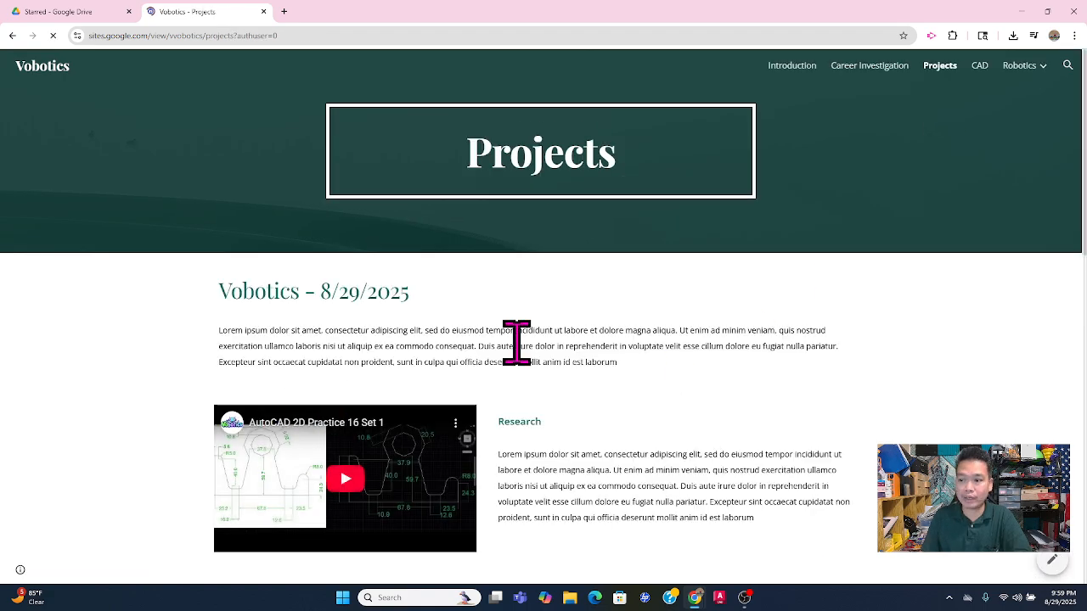
pyautogui.scroll(-10, 519, 344)
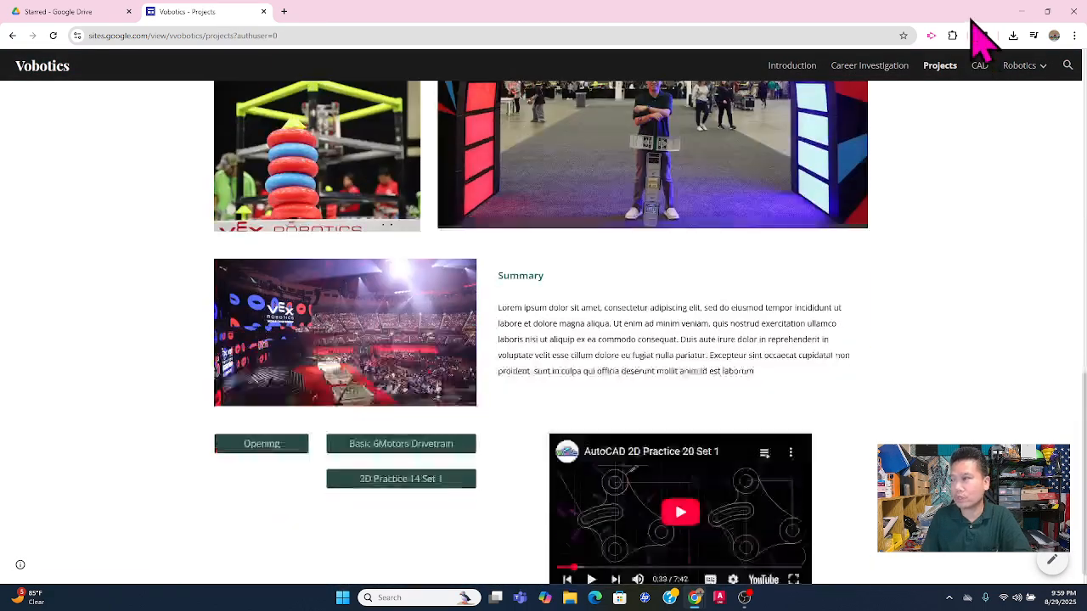
pyautogui.click(983, 71)
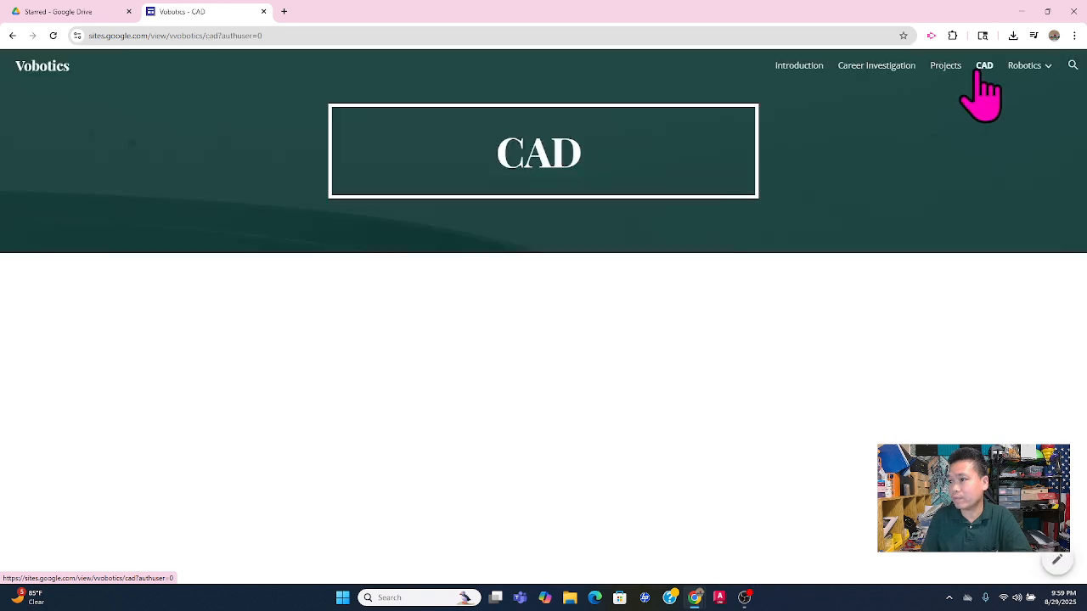
pyautogui.moveTo(1023, 70)
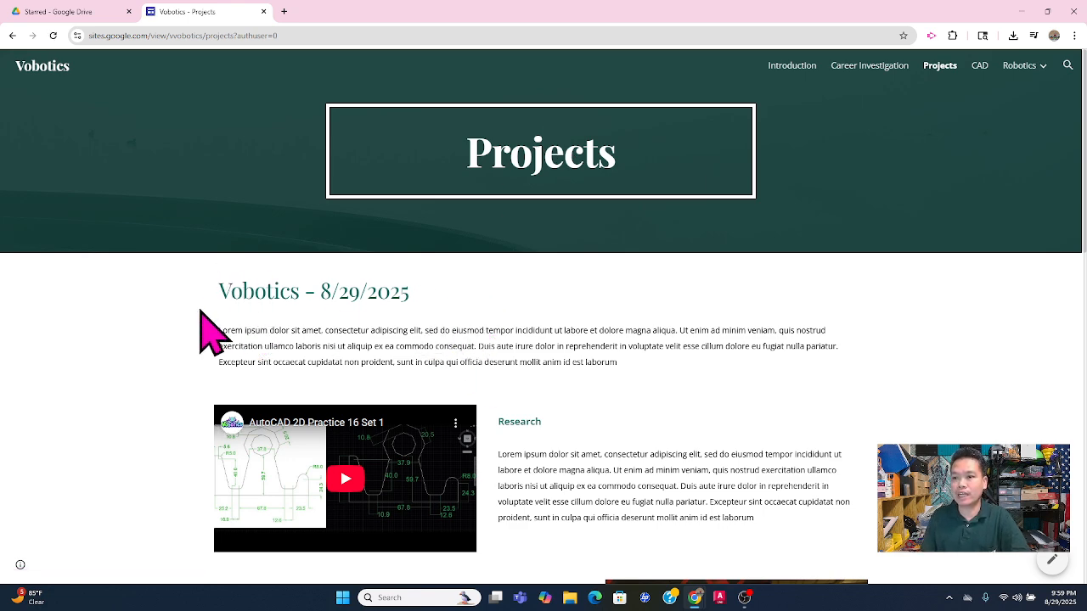
# Review the introduction on the Projects page and briefly play, then pause, the AutoCAD 2D Practice 16 Set 1 video.
pyautogui.scroll(-1, 362, 332)
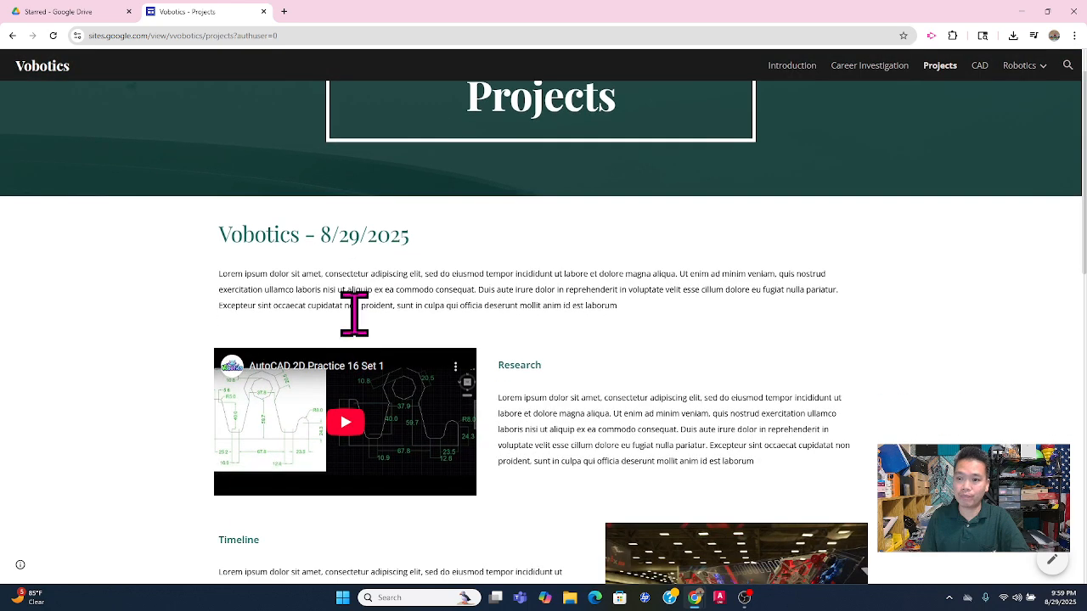
pyautogui.moveTo(223, 289); pyautogui.dragTo(611, 285)
pyautogui.scroll(-3, 613, 293)
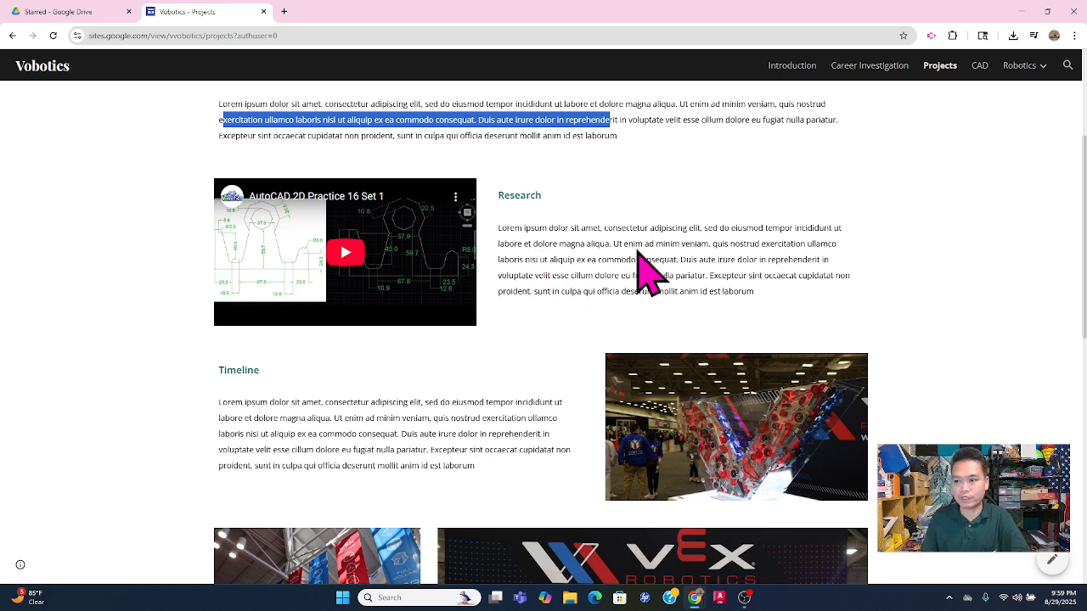
pyautogui.click(345, 266)
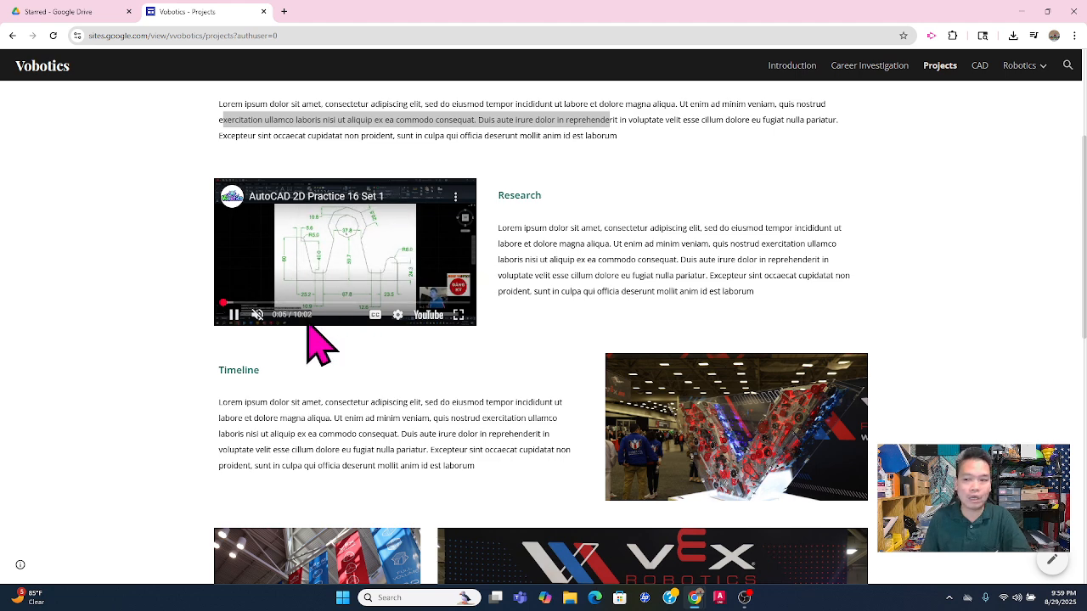
pyautogui.click(236, 318)
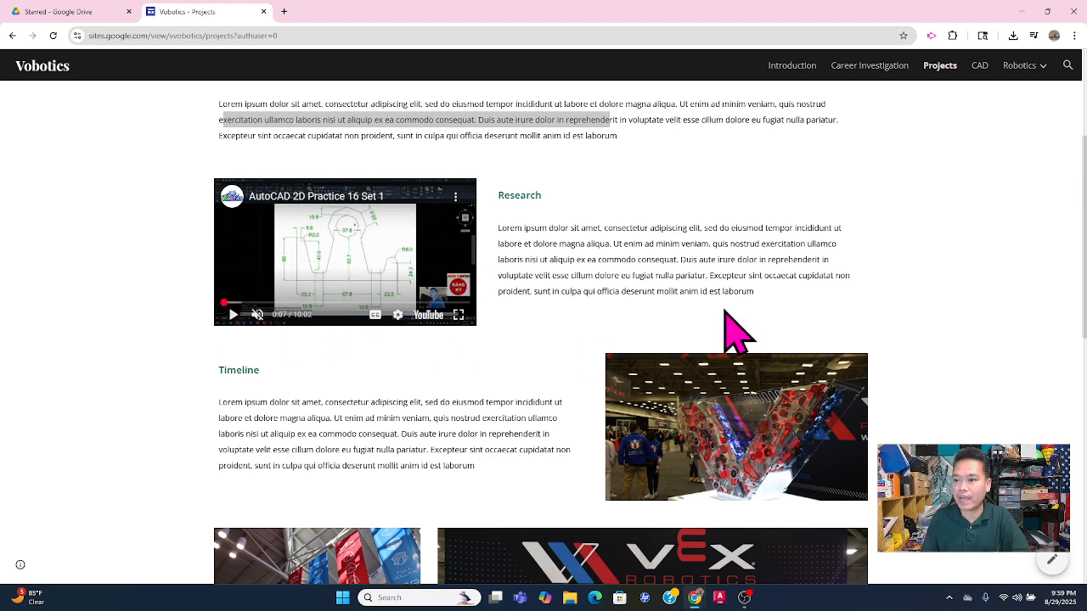
# Examine the rest of the Projects page: the Timeline text, image collage, Summary section, link buttons and second video.
pyautogui.scroll(-2, 637, 356)
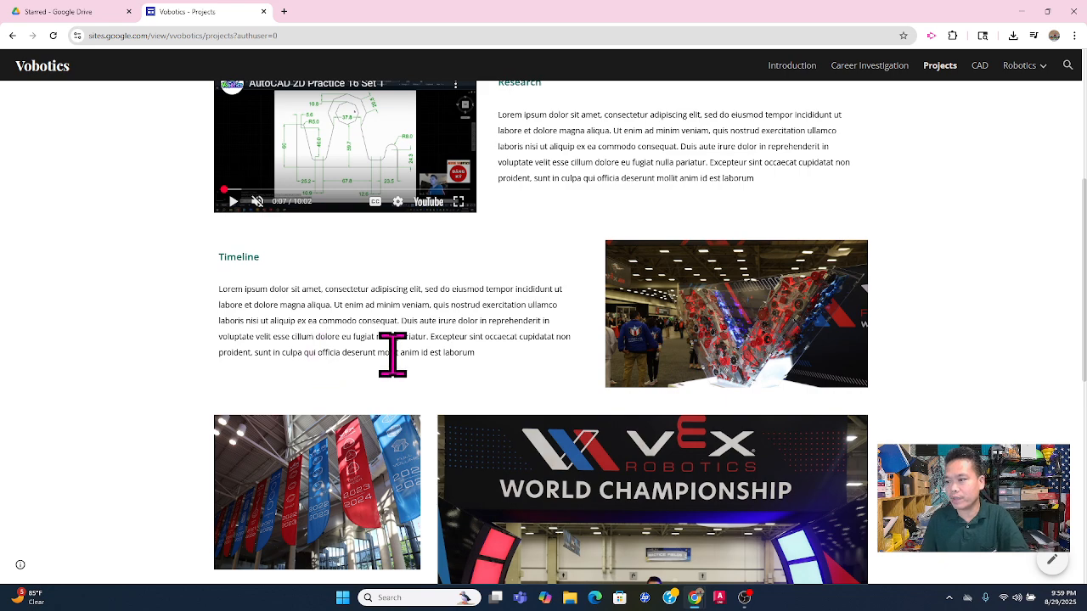
pyautogui.scroll(-2, 777, 316)
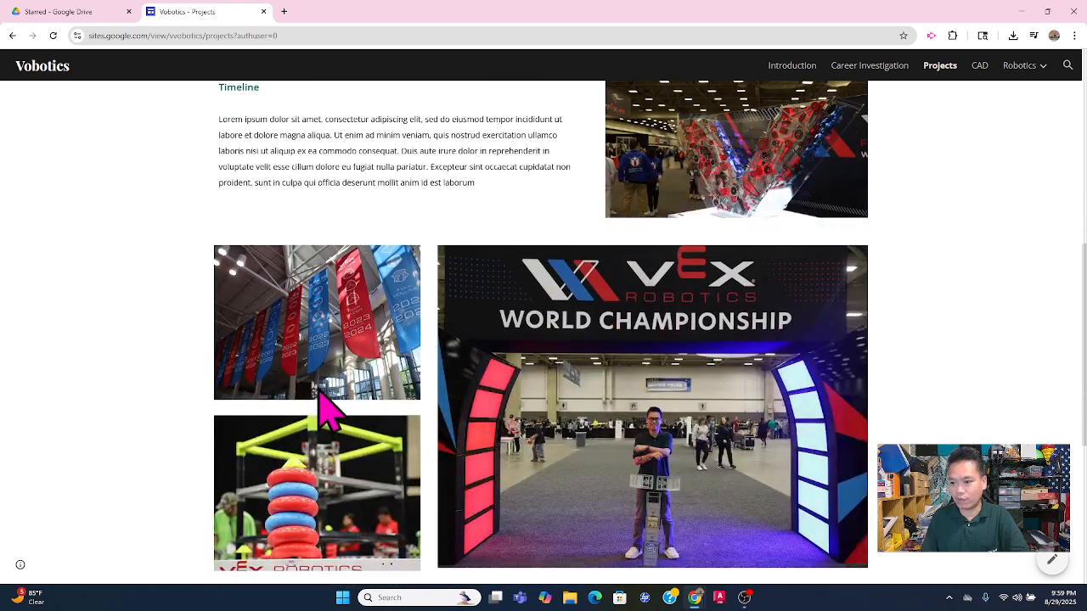
pyautogui.scroll(-1, 602, 455)
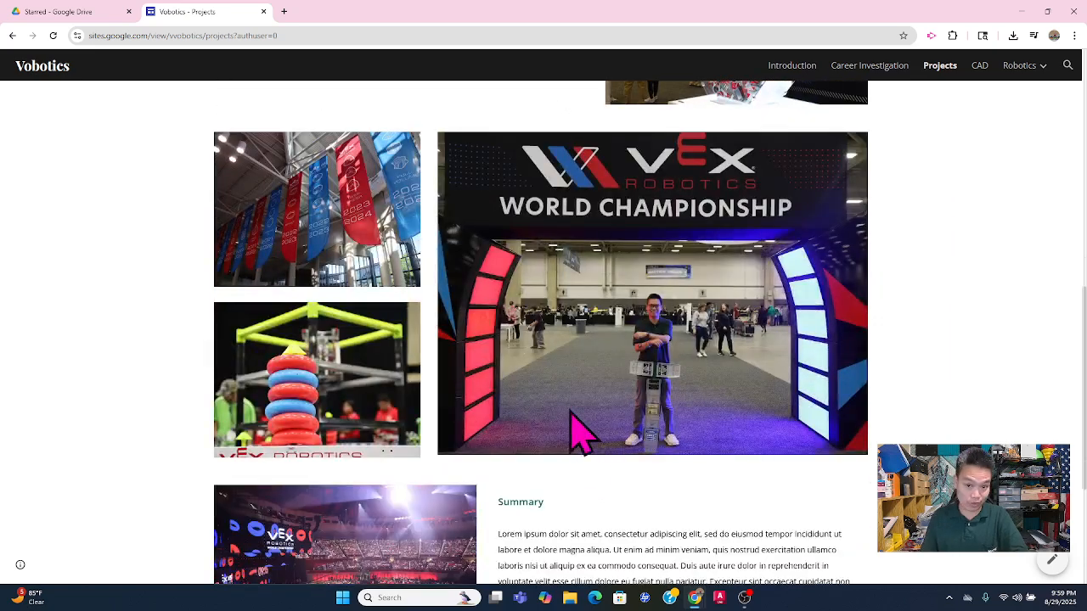
pyautogui.scroll(2, 513, 365)
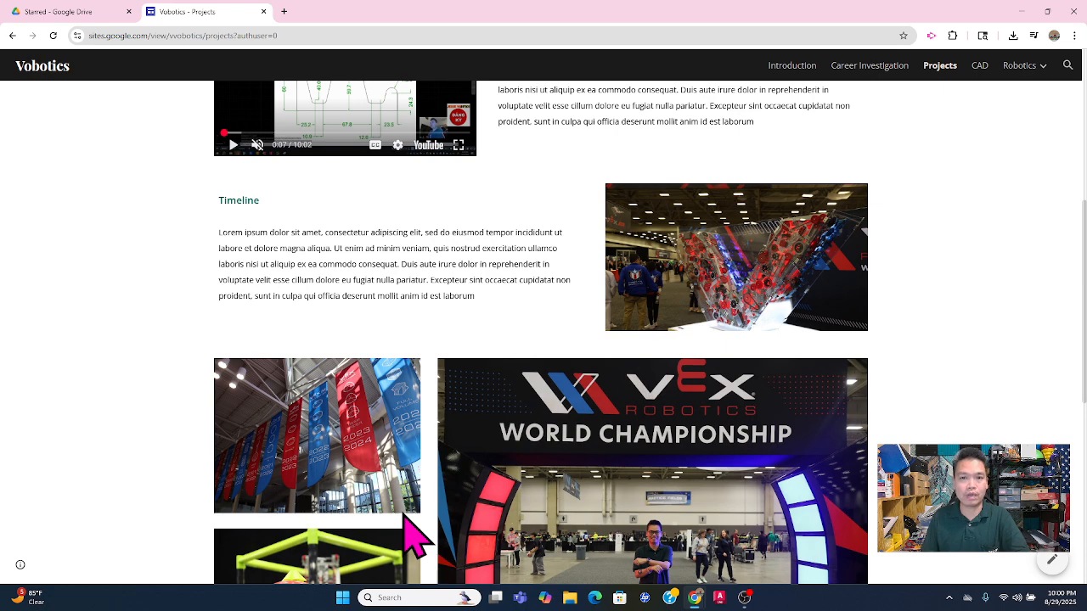
pyautogui.scroll(-1, 418, 542)
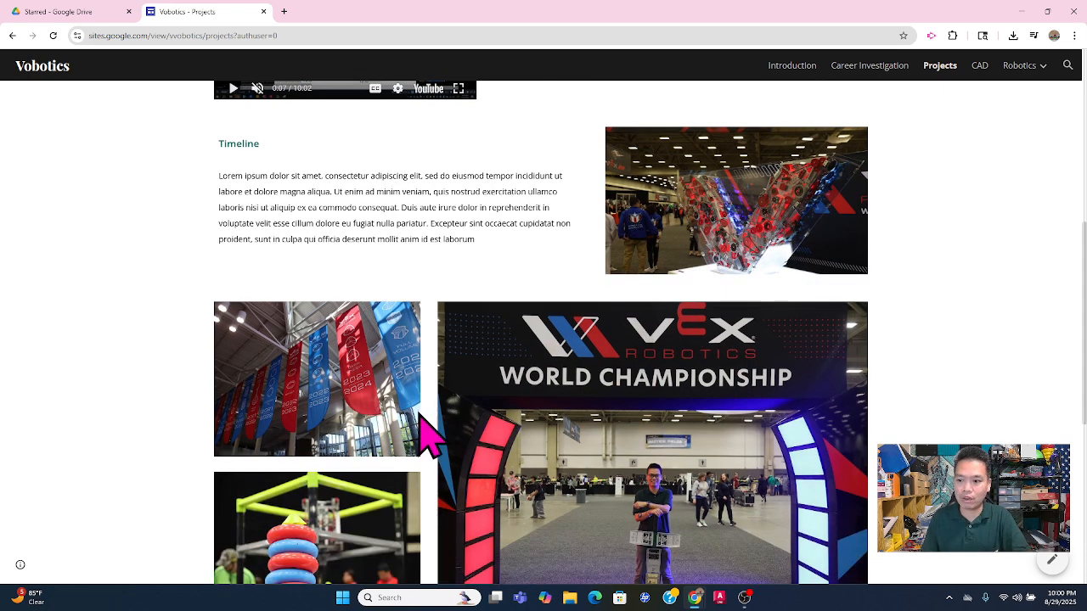
pyautogui.scroll(-1, 421, 415)
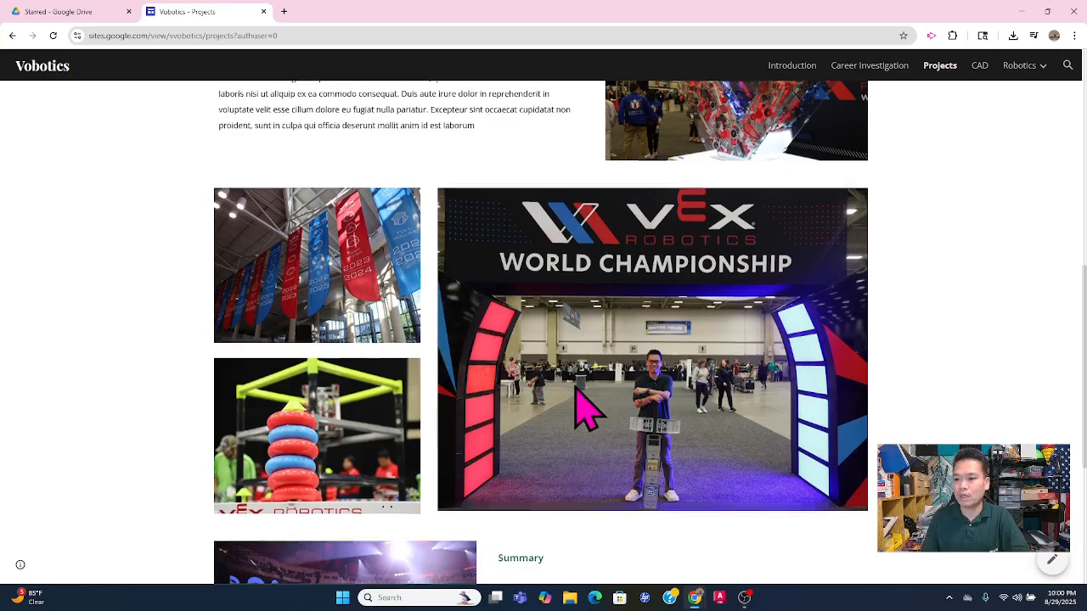
pyautogui.scroll(-2, 586, 420)
pyautogui.scroll(-2, 577, 407)
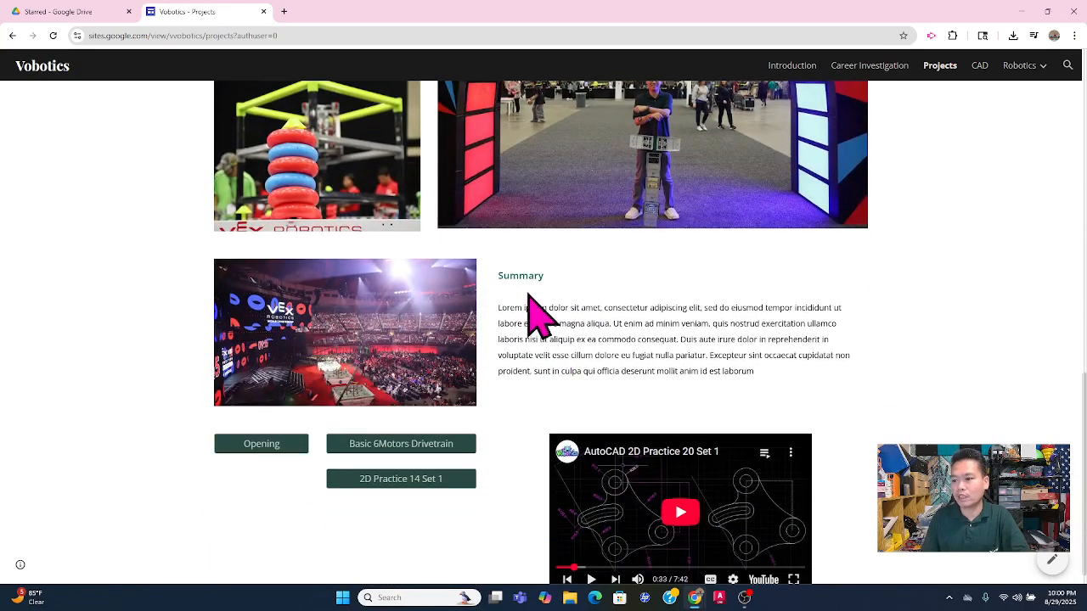
pyautogui.scroll(-1, 409, 365)
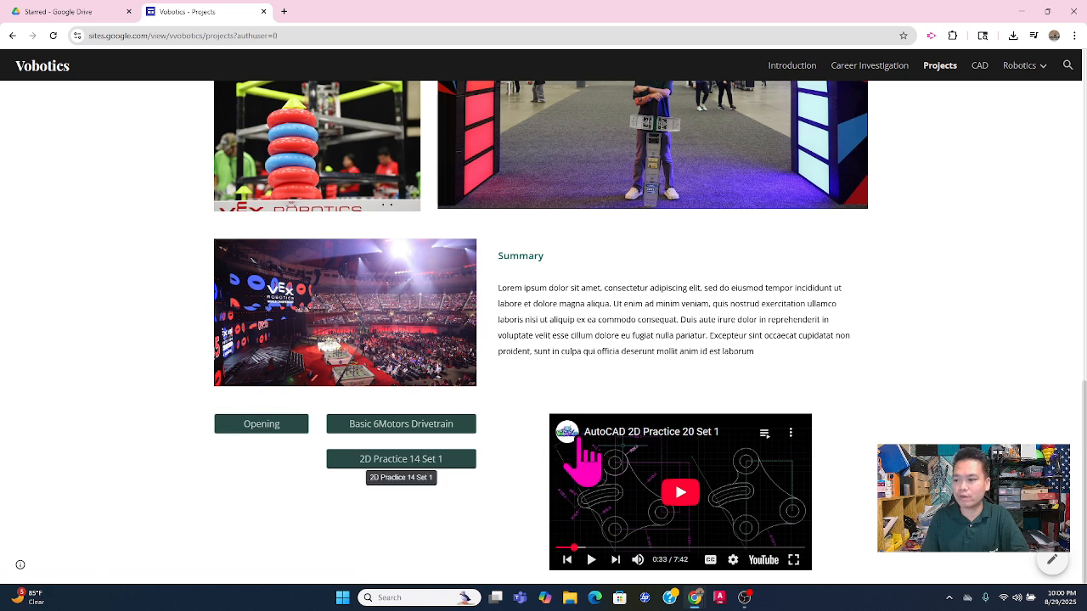
# Play the AutoCAD 2D Practice 20 Set 1 video, try full screen, and view and close the related help page.
pyautogui.click(593, 560)
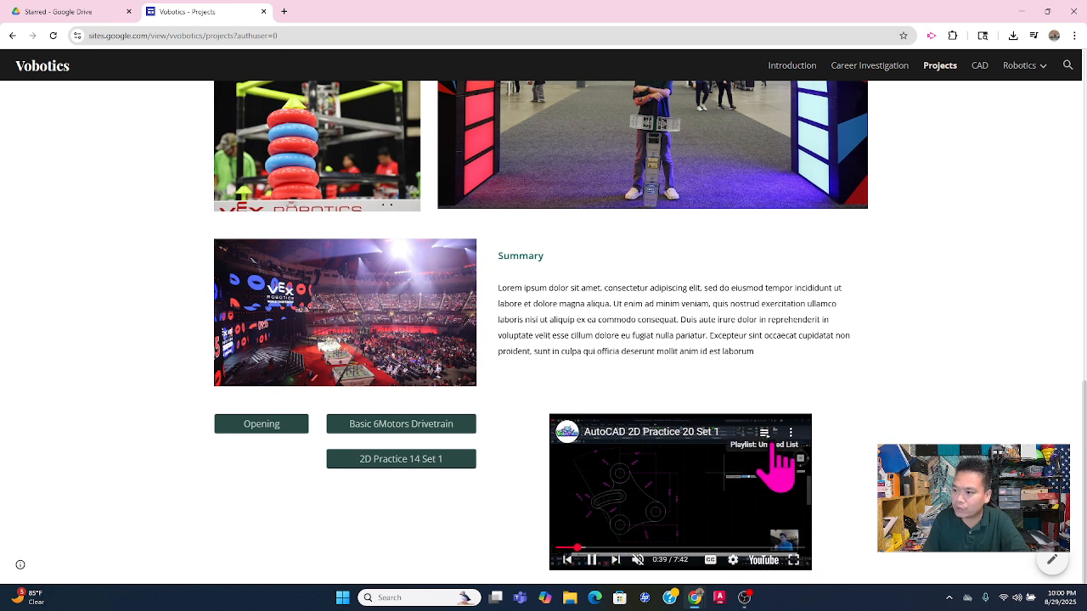
pyautogui.click(794, 563)
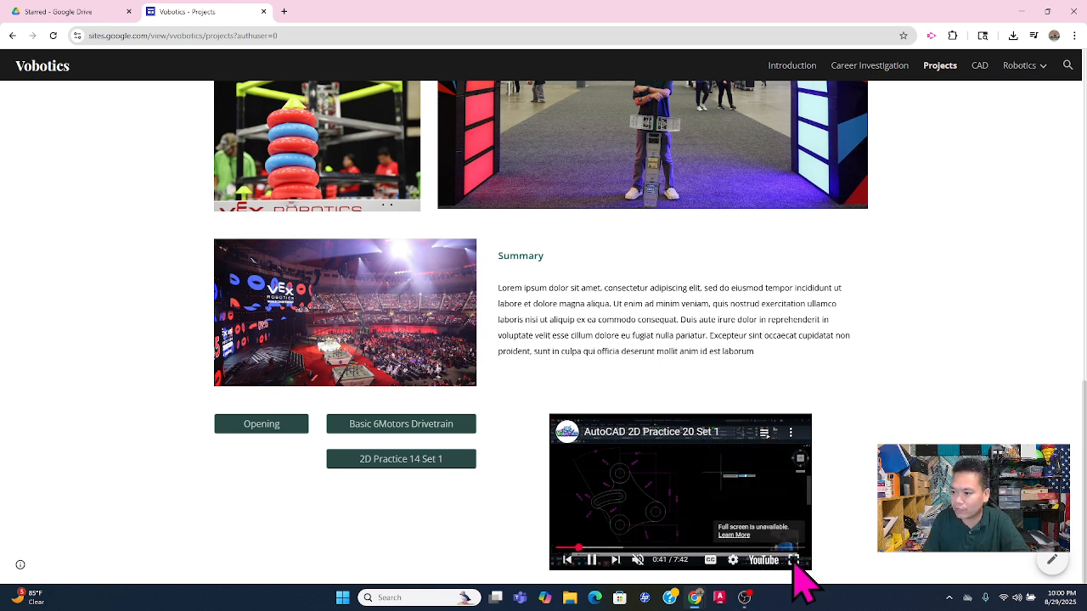
pyautogui.click(658, 484)
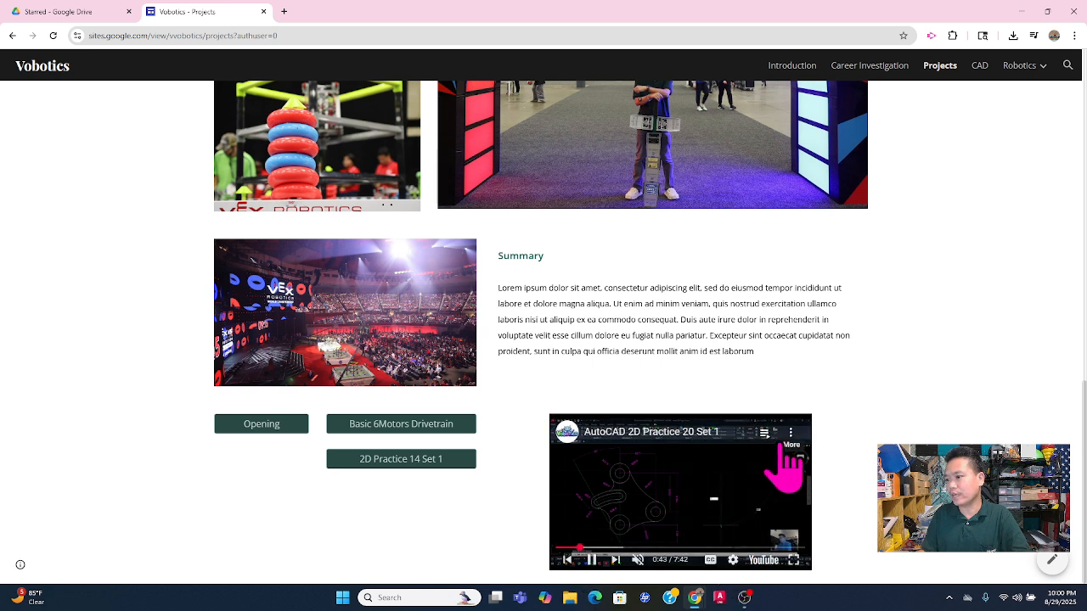
pyautogui.click(793, 561)
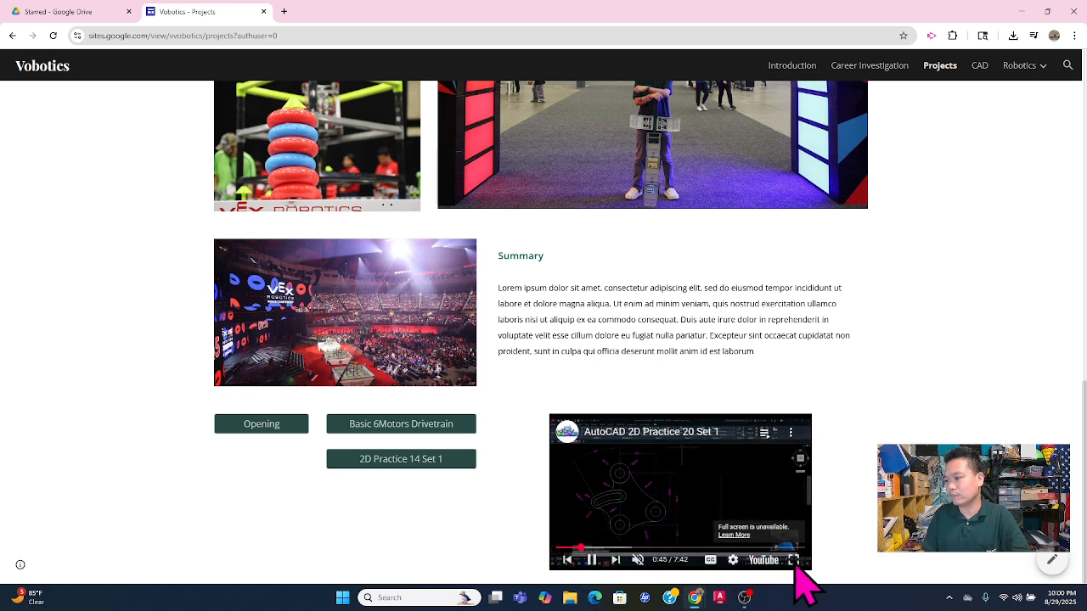
pyautogui.click(737, 536)
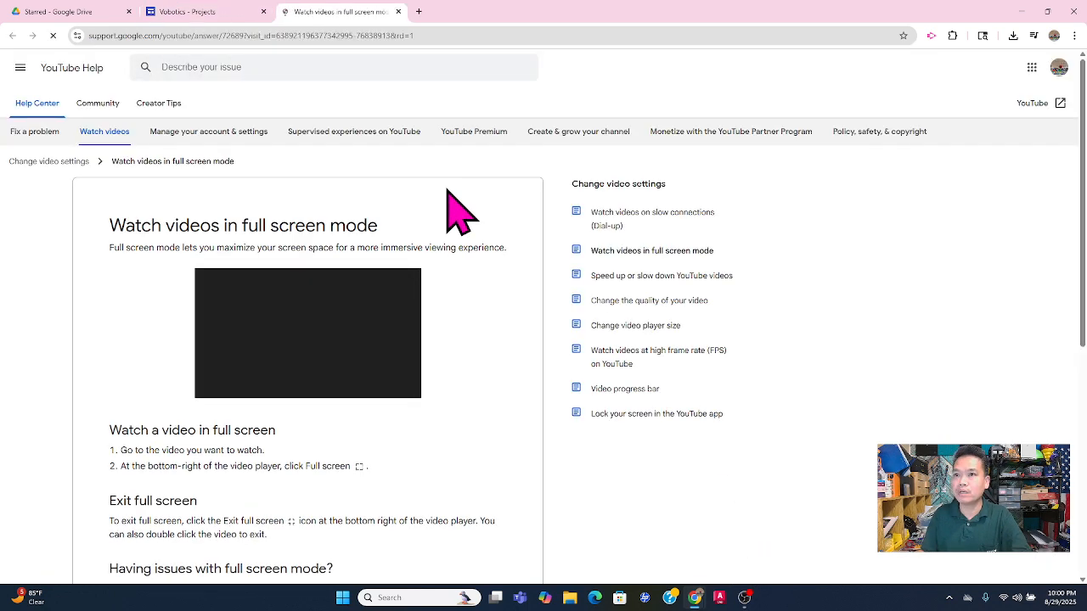
pyautogui.click(398, 11)
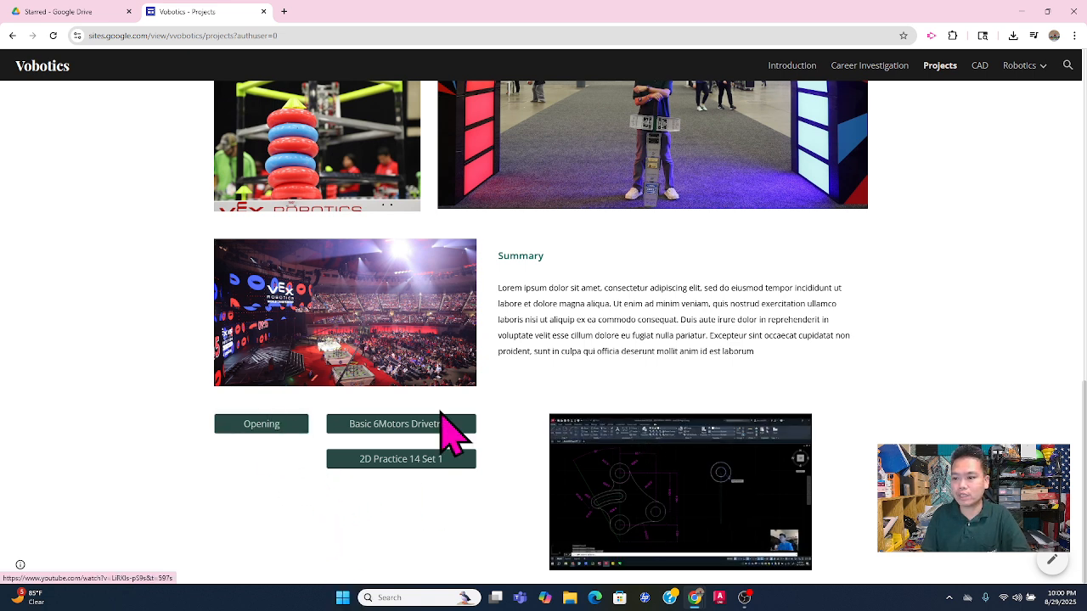
# Check the videos linked from the Opening and Basic 6Motors Drivetrain buttons, closing each one after viewing.
pyautogui.click(287, 427)
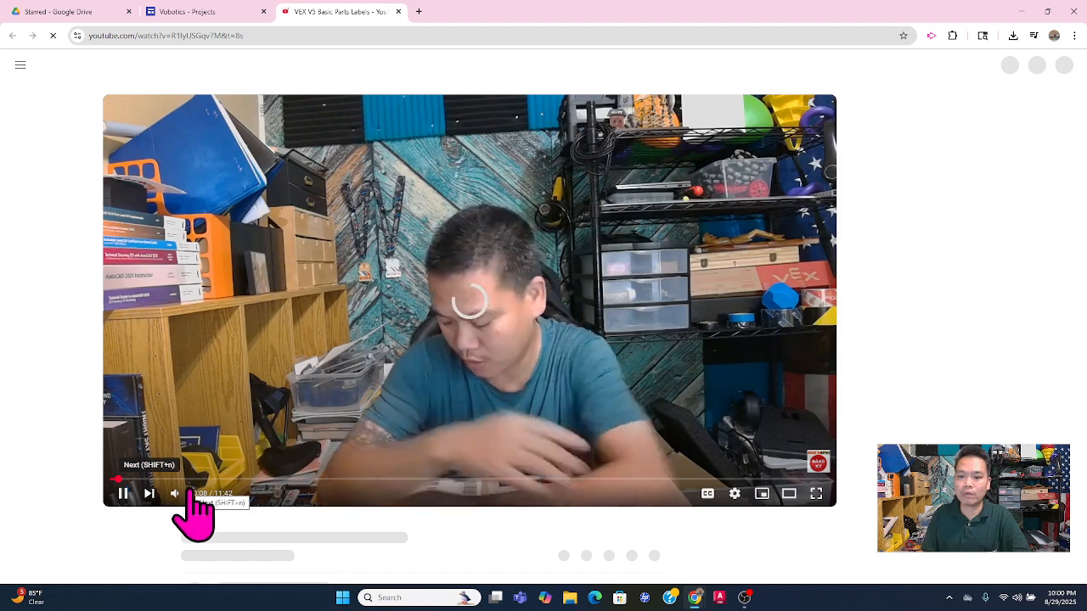
pyautogui.click(178, 492)
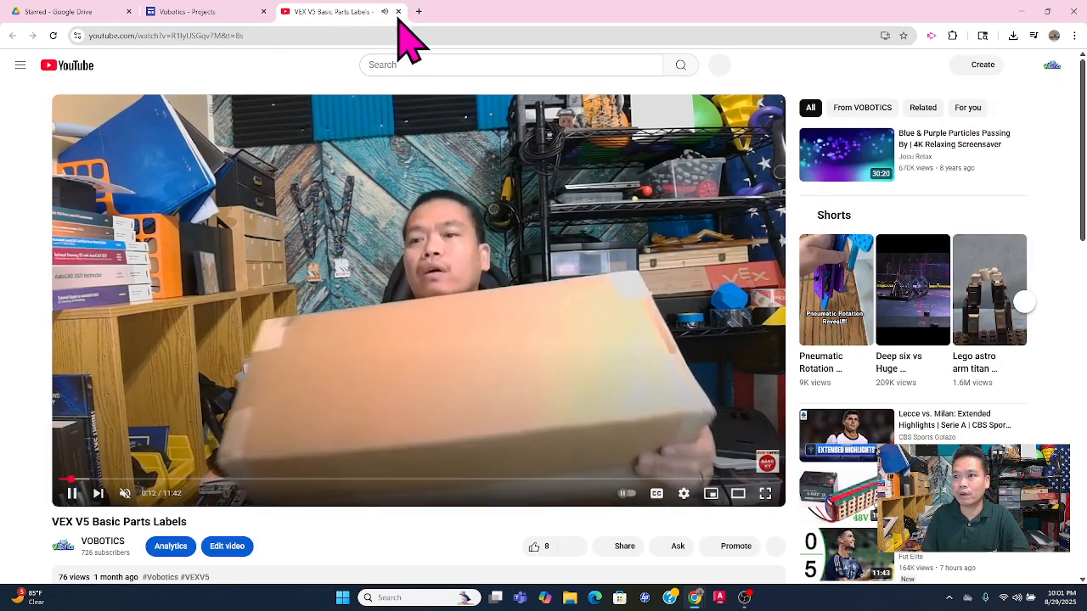
pyautogui.click(398, 12)
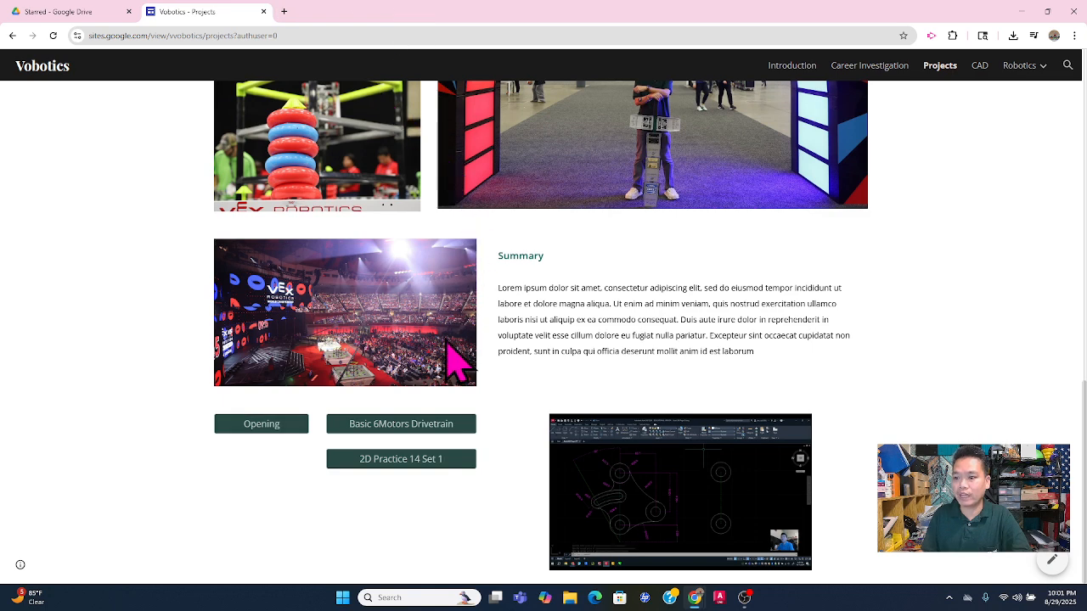
pyautogui.click(403, 424)
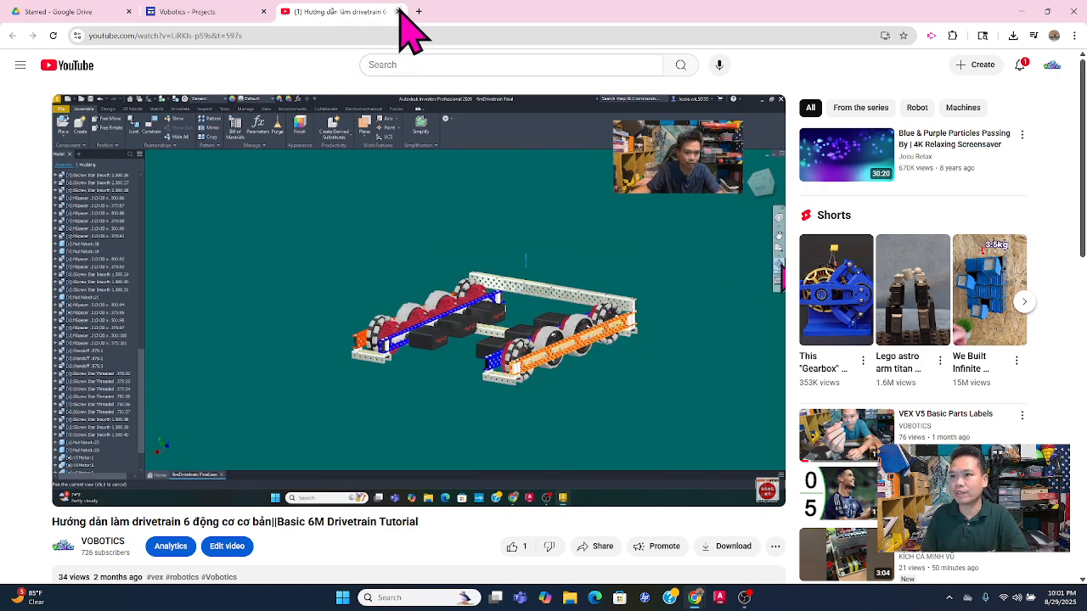
pyautogui.click(398, 11)
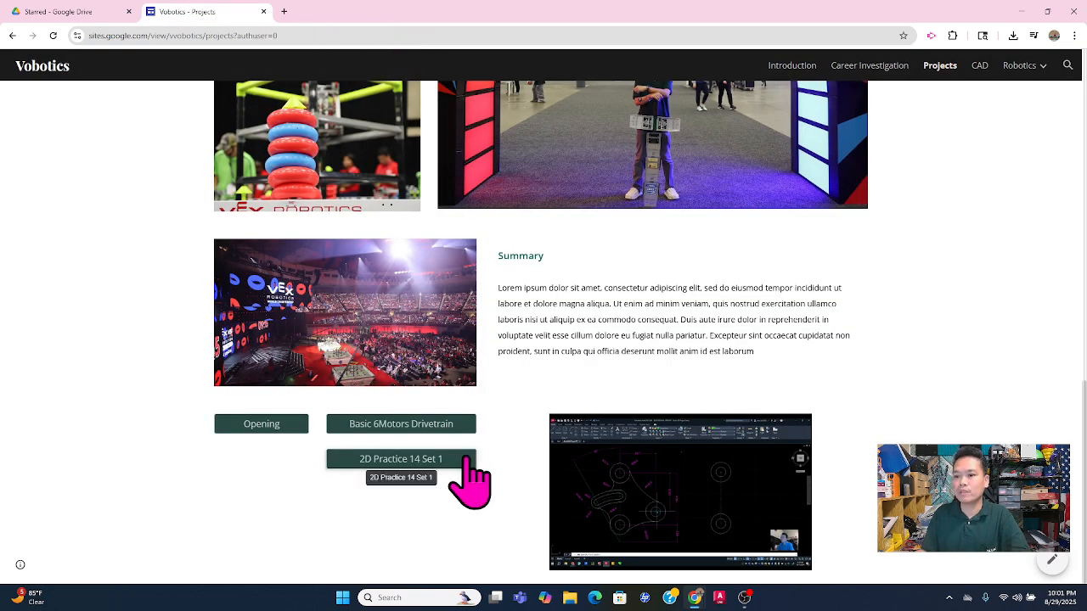
# Open the Projects page in the site editor, and close the example site to return to Google Drive.
pyautogui.scroll(2, 472, 479)
pyautogui.scroll(-2, 476, 467)
pyautogui.scroll(10, 520, 442)
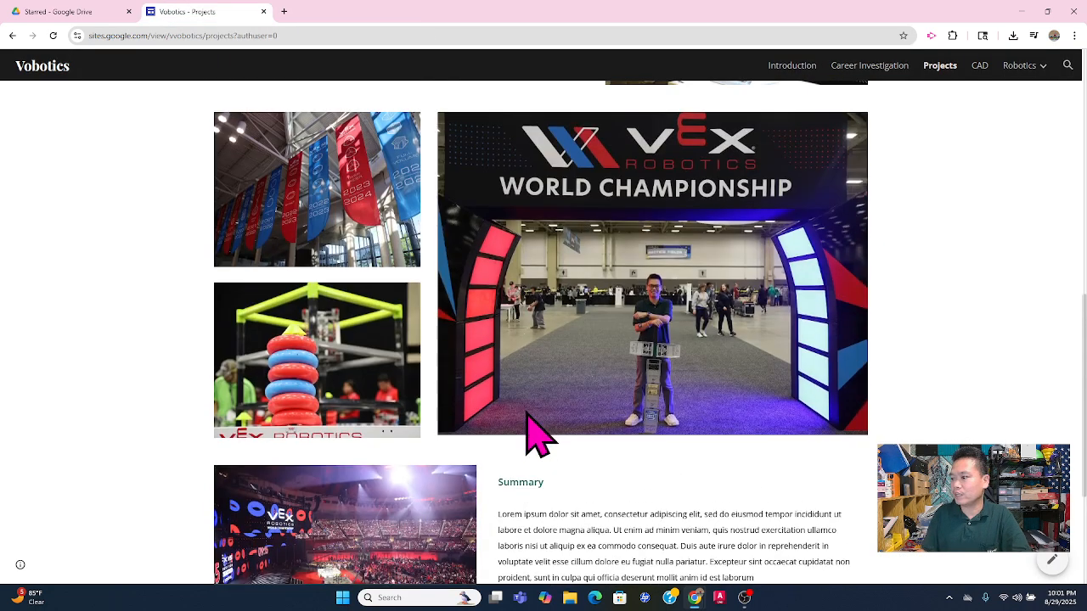
pyautogui.scroll(1, 613, 236)
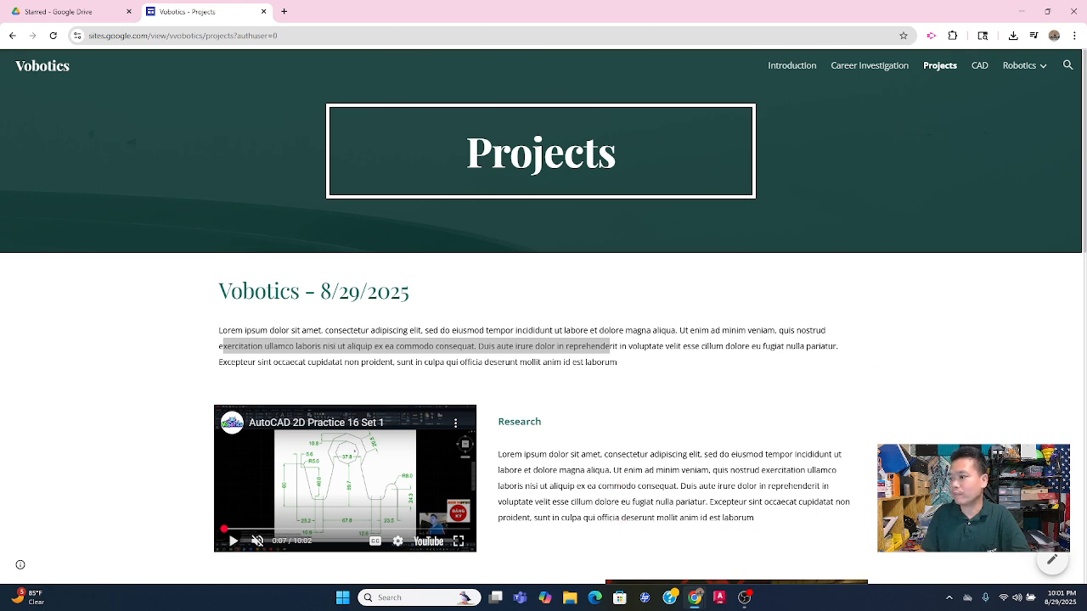
pyautogui.click(1061, 565)
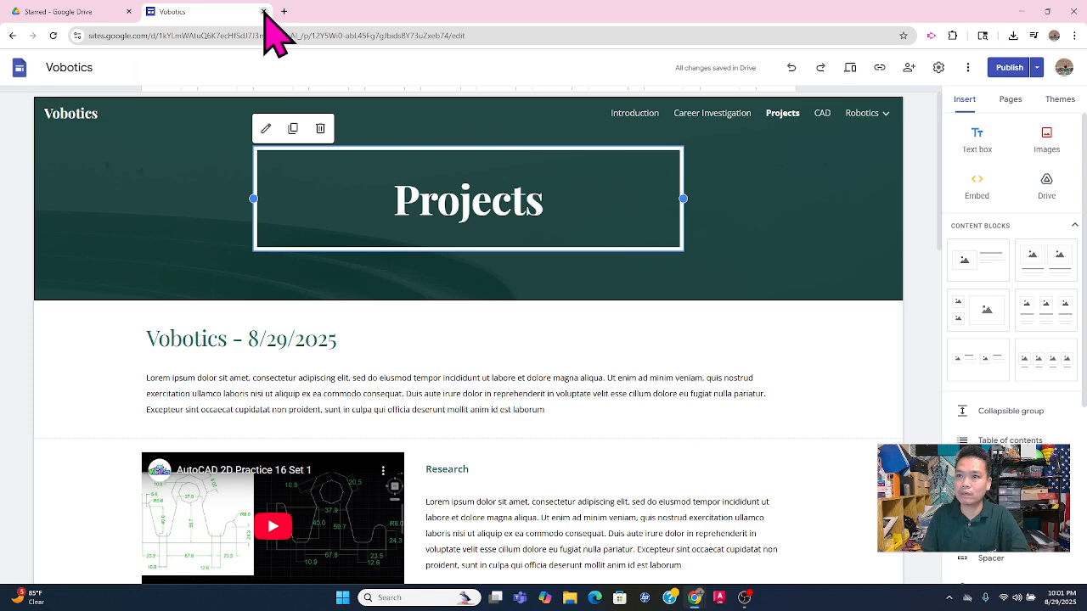
pyautogui.click(264, 12)
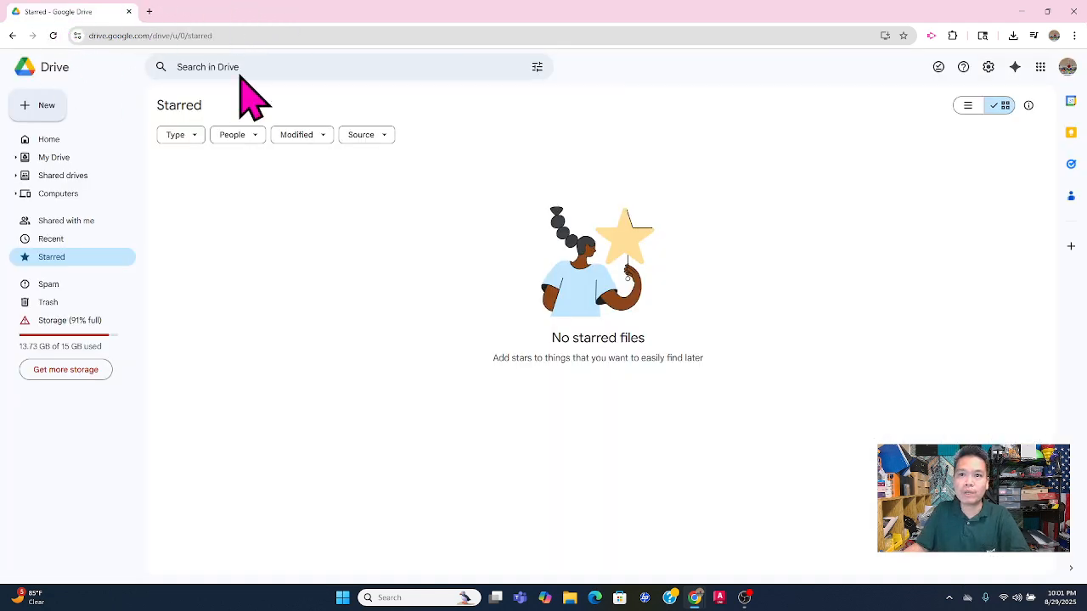
# Create a new Google Sites document from Drive and name it Vobotics.
pyautogui.click(47, 107)
pyautogui.moveTo(52, 266)
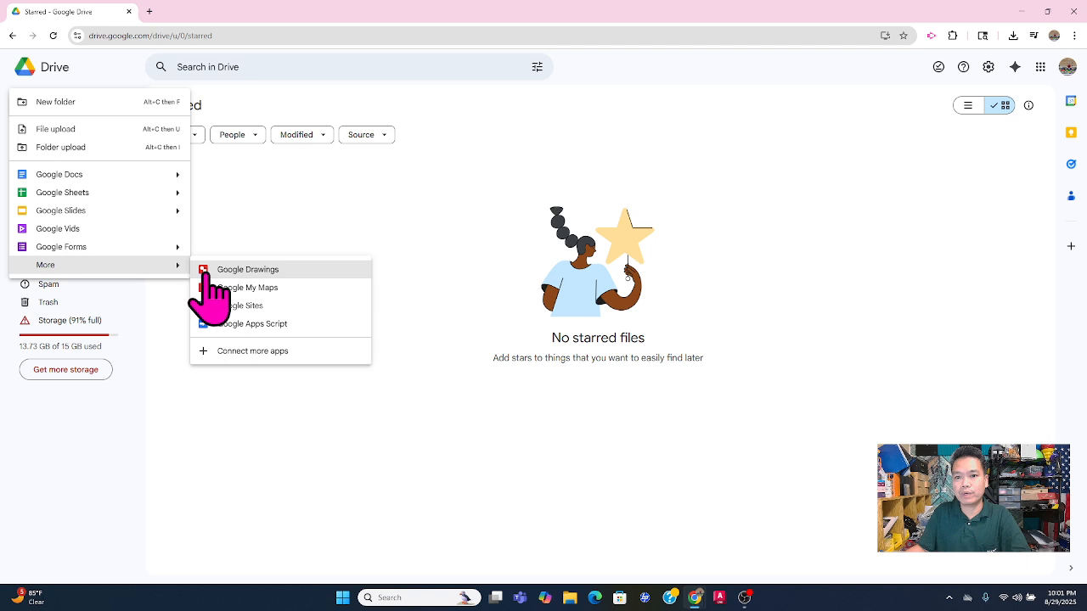
pyautogui.click(252, 307)
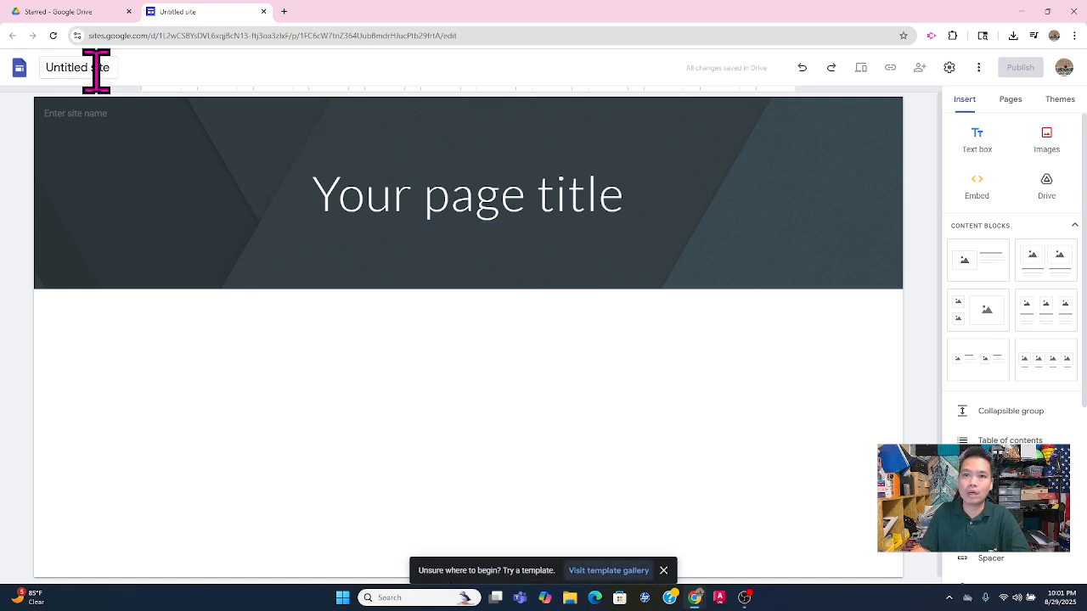
pyautogui.click(113, 68)
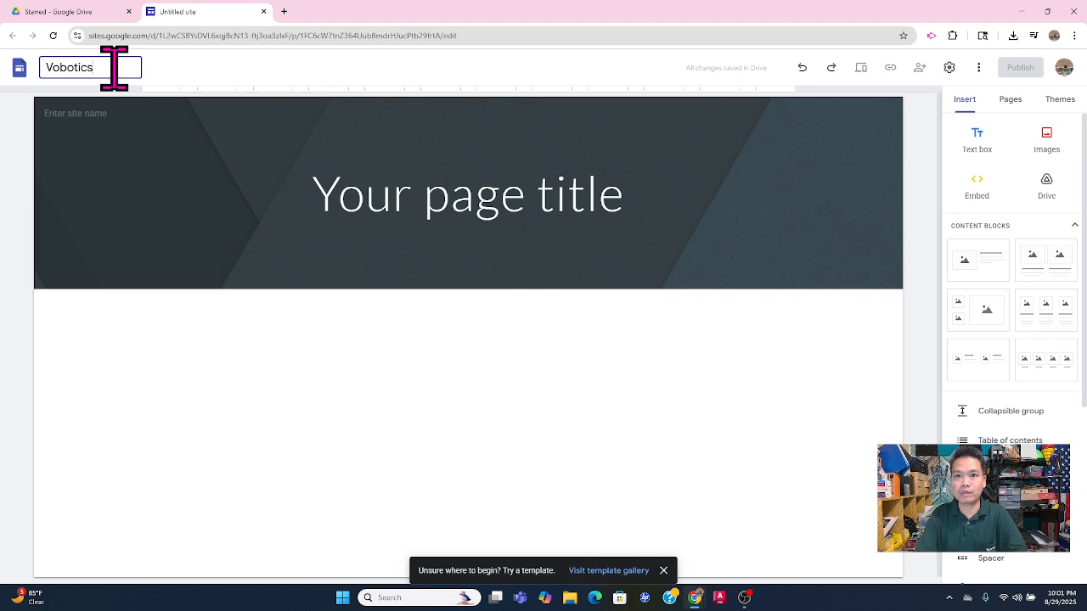
# Name the site document Vobotics and use Vobotics as the site name in the page header.
pyautogui.write('Vobotics')
pyautogui.click(106, 113)
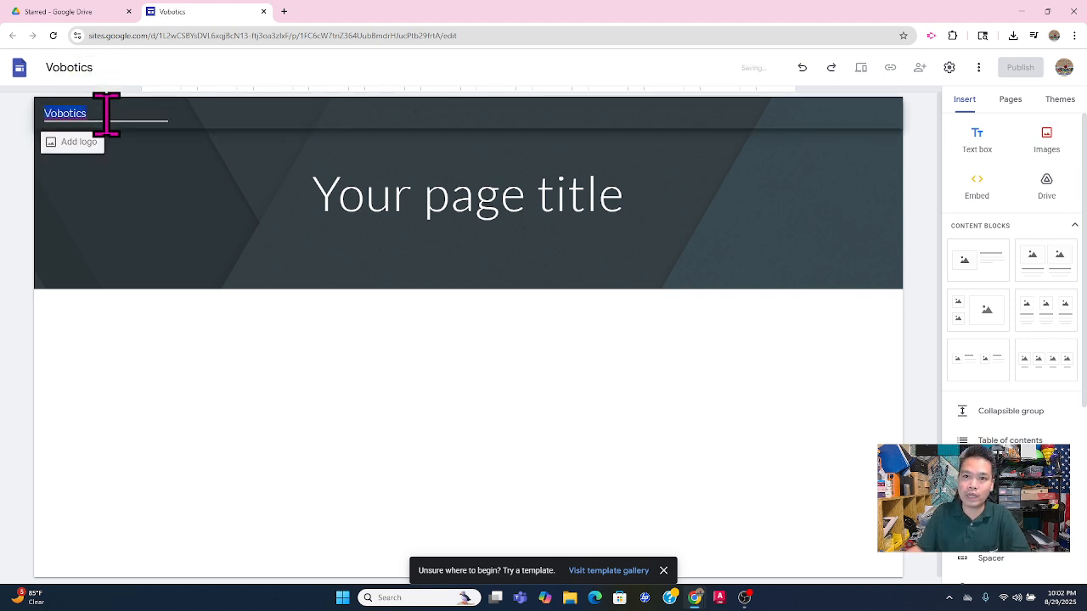
pyautogui.click(150, 204)
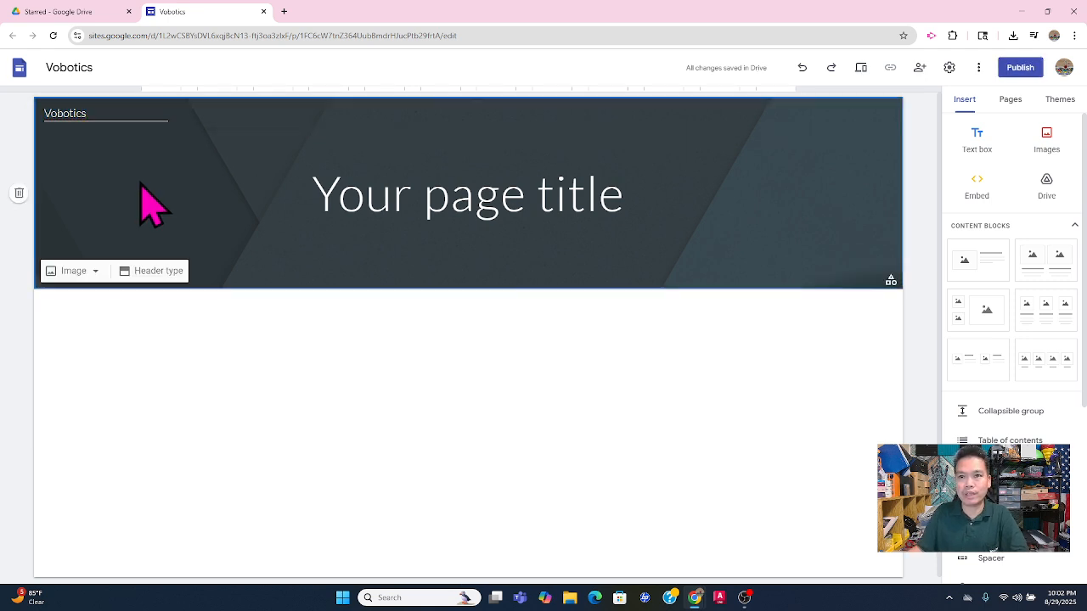
pyautogui.doubleClick(88, 113)
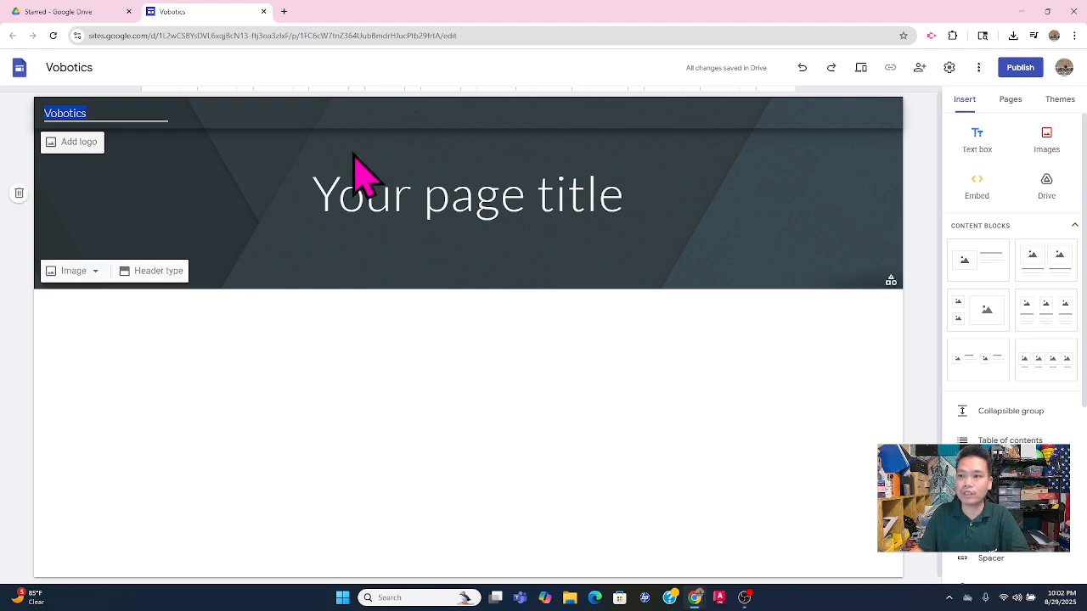
pyautogui.moveTo(67, 274)
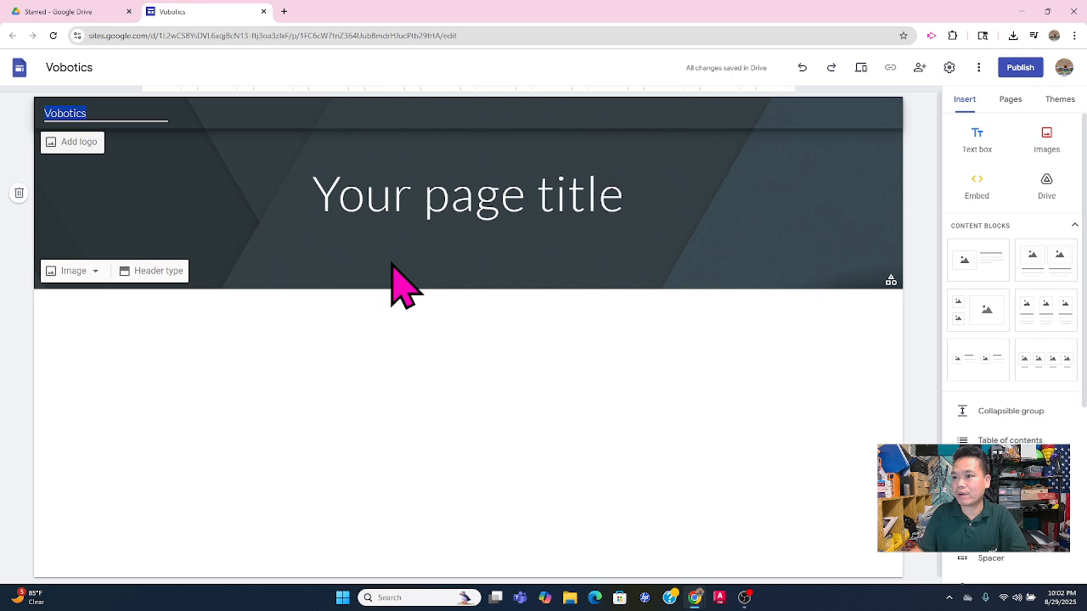
# Try the Simple theme in pink, and apply the Diplomat theme in dark green to the site.
pyautogui.click(1056, 101)
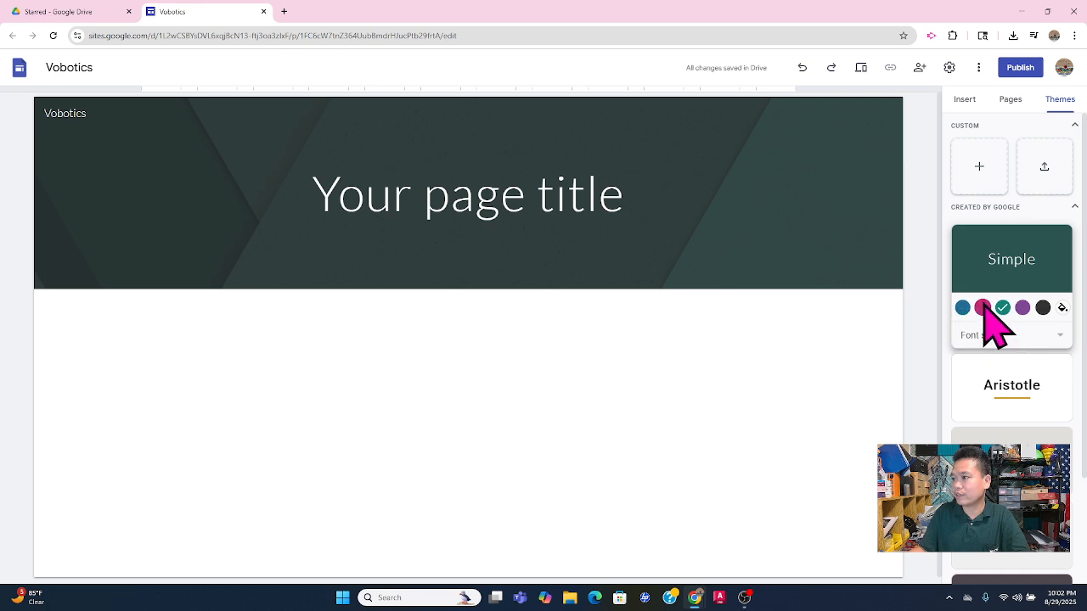
pyautogui.click(983, 307)
pyautogui.scroll(-2, 1010, 383)
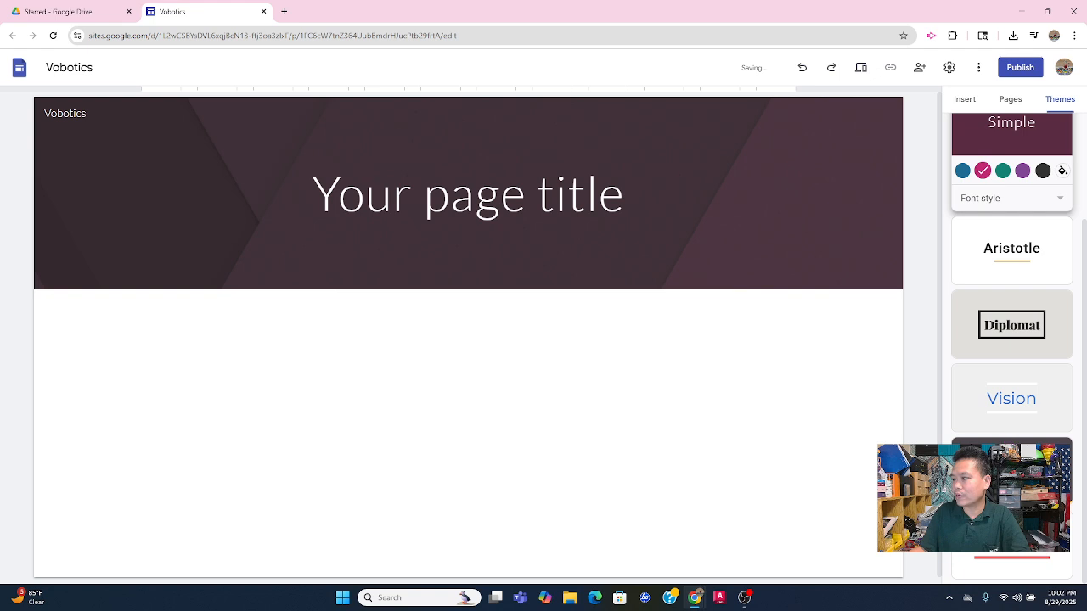
pyautogui.click(1008, 321)
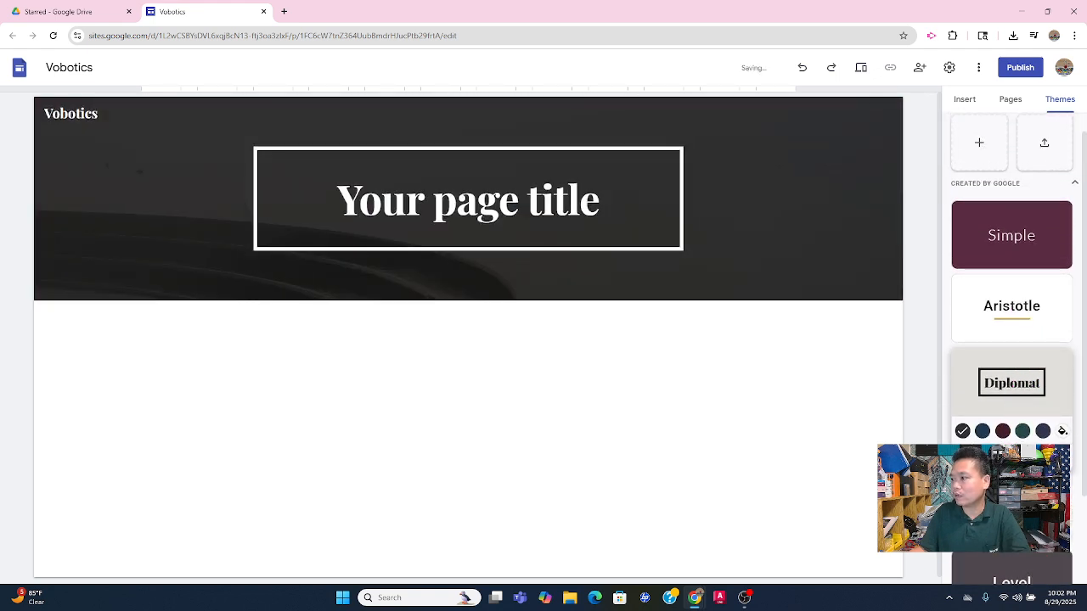
pyautogui.click(1023, 431)
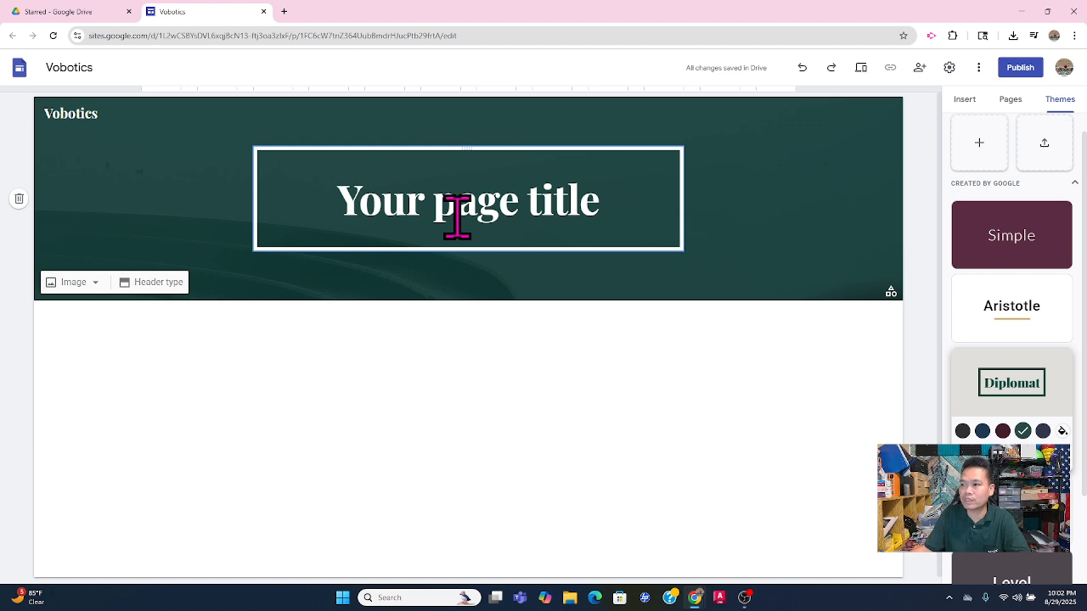
# Try the Large banner and Cover header types, and set the header back to Banner.
pyautogui.click(151, 283)
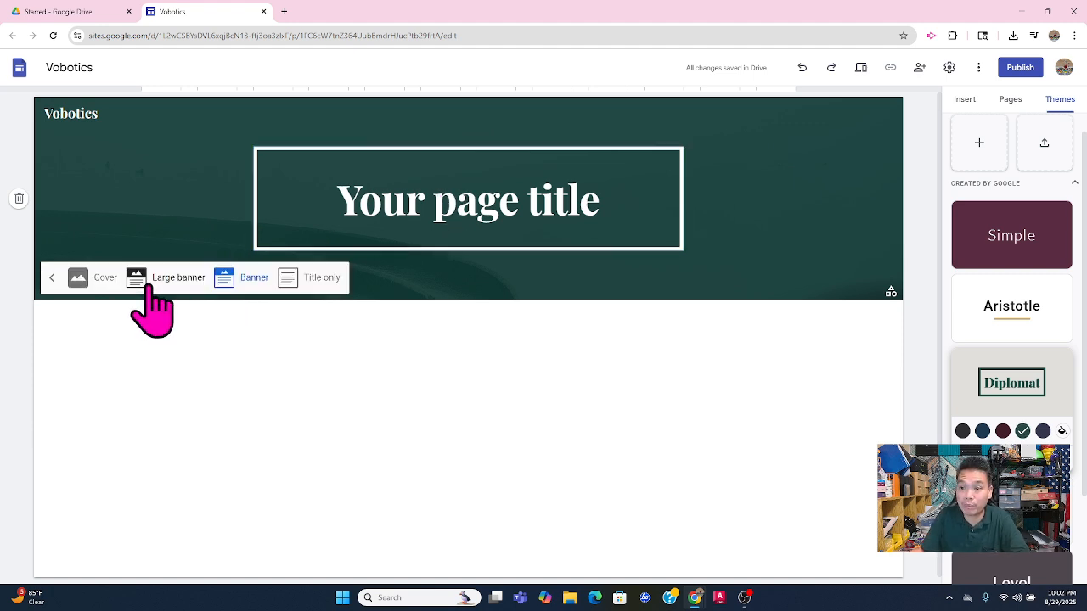
pyautogui.click(135, 285)
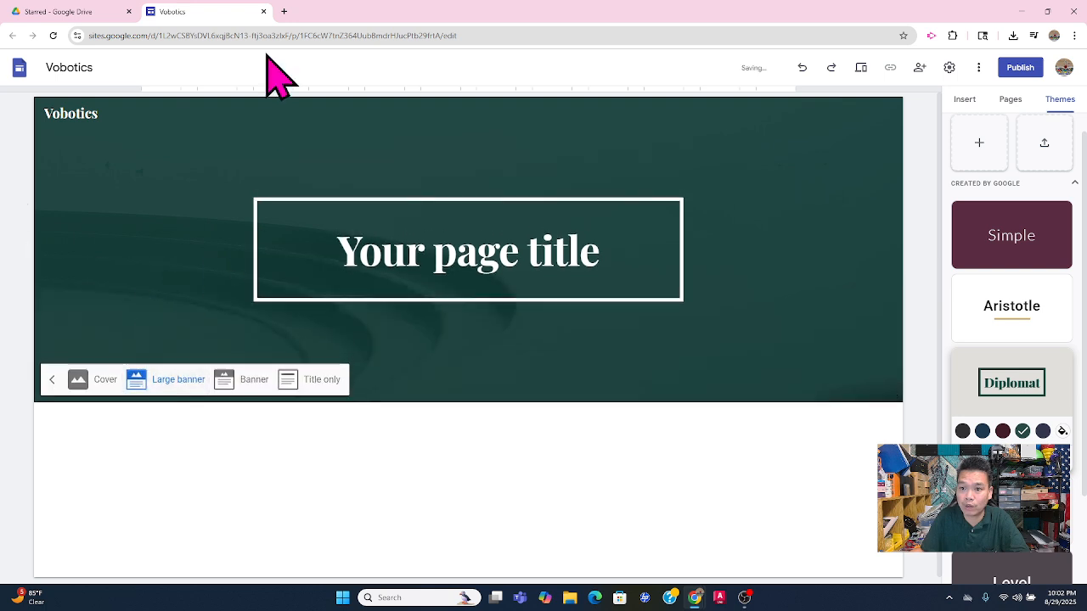
pyautogui.click(224, 380)
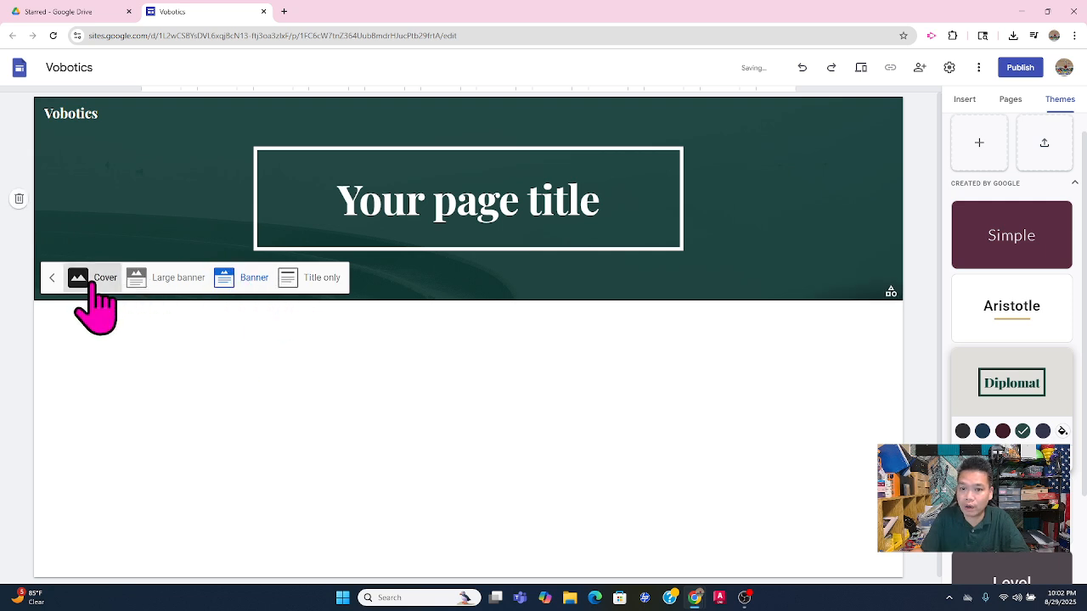
pyautogui.click(92, 280)
pyautogui.scroll(-2, 577, 323)
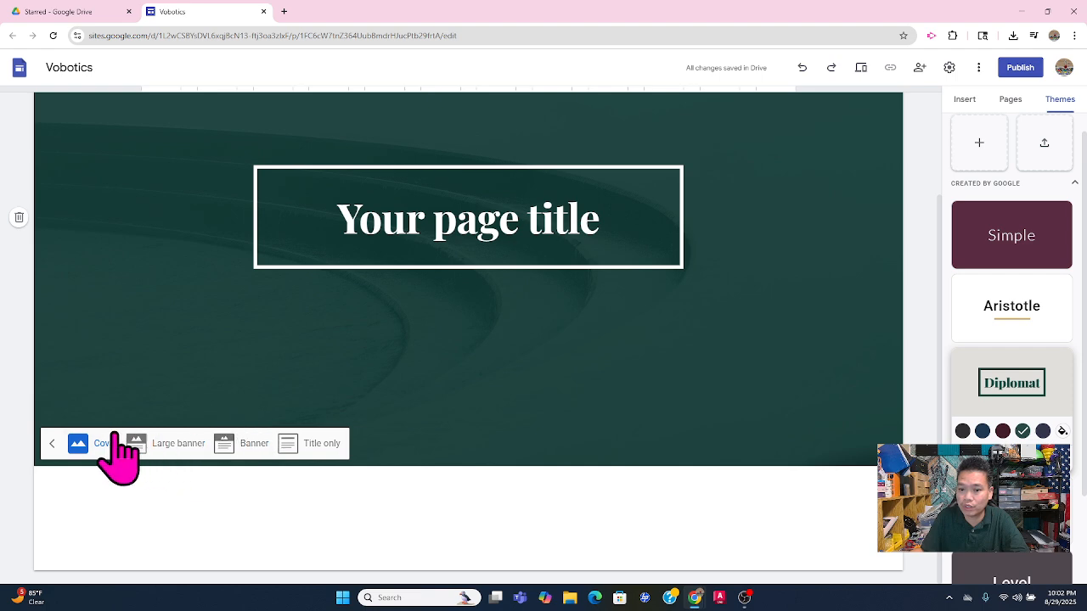
pyautogui.click(238, 443)
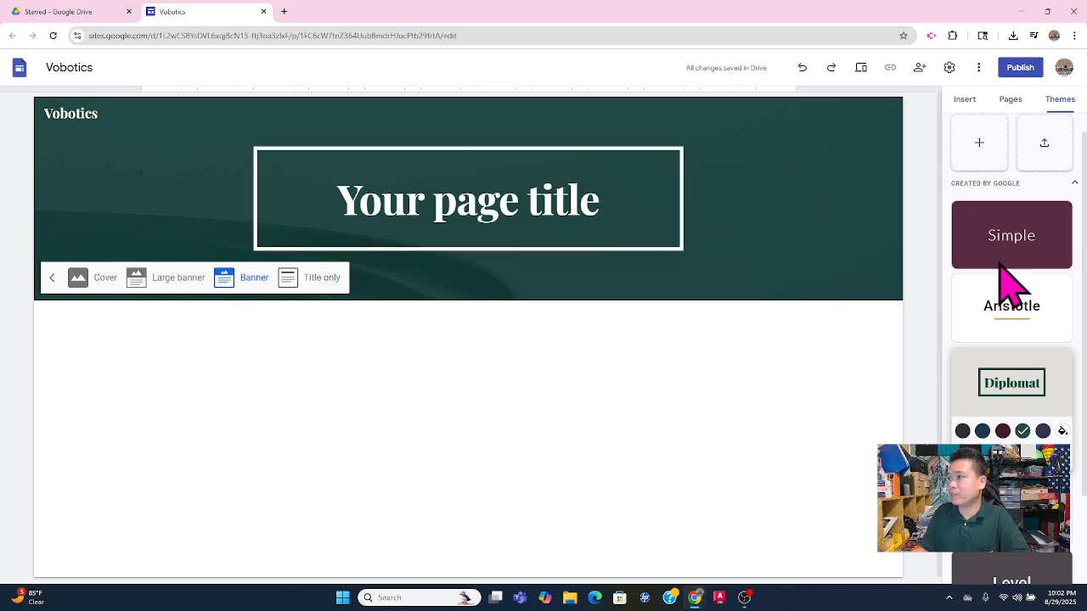
# Replace the placeholder page title on the home page with Introduction.
pyautogui.click(1018, 94)
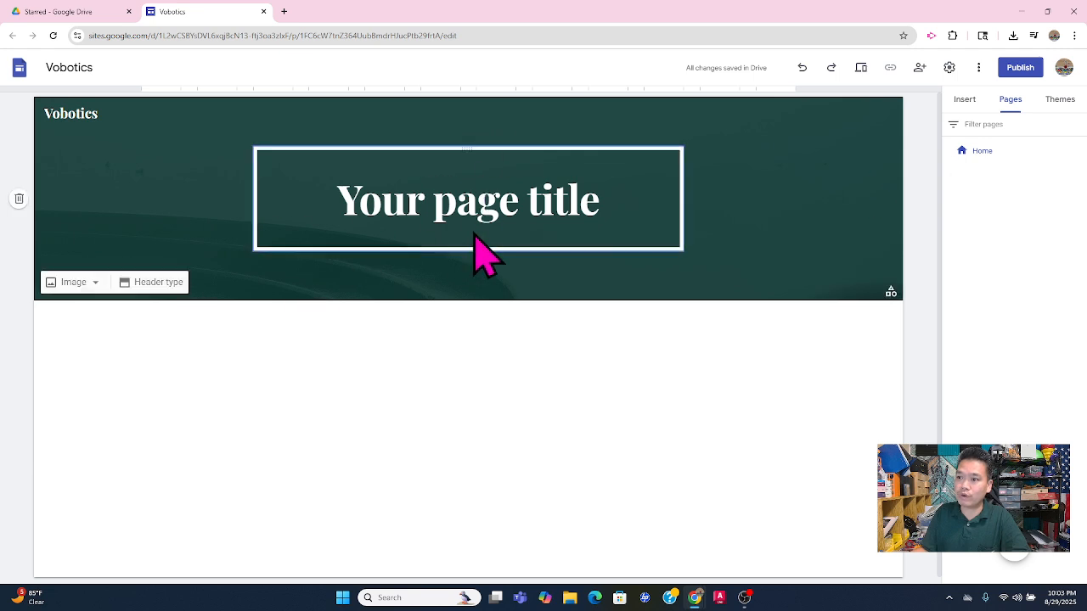
pyautogui.click(597, 208)
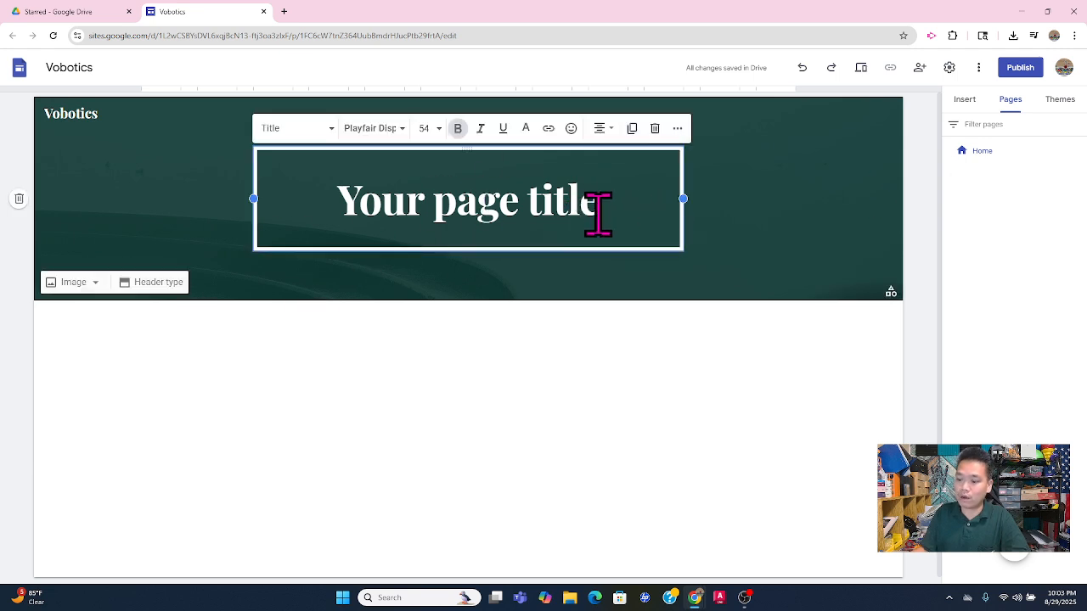
pyautogui.press('BackSpace')
pyautogui.press('BackSpace')
pyautogui.press('BackSpace')
pyautogui.press('BackSpace')
pyautogui.press('BackSpace')
pyautogui.press('BackSpace')
pyautogui.press('BackSpace')
pyautogui.press('BackSpace')
pyautogui.press('BackSpace')
pyautogui.press('BackSpace')
pyautogui.press('BackSpace')
pyautogui.press('BackSpace')
pyautogui.press('BackSpace')
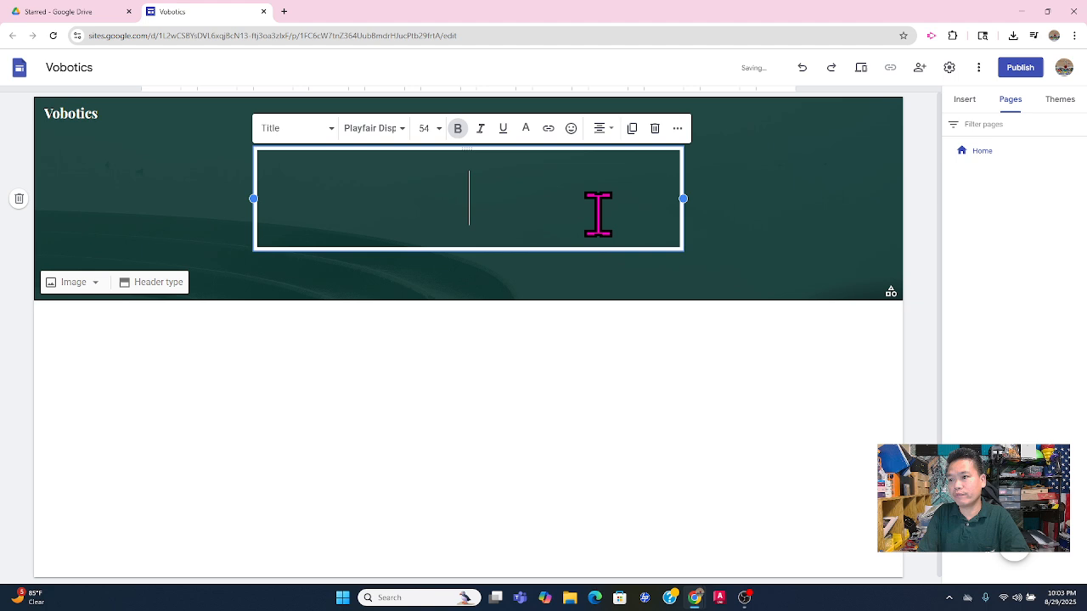
pyautogui.write('Introduction')
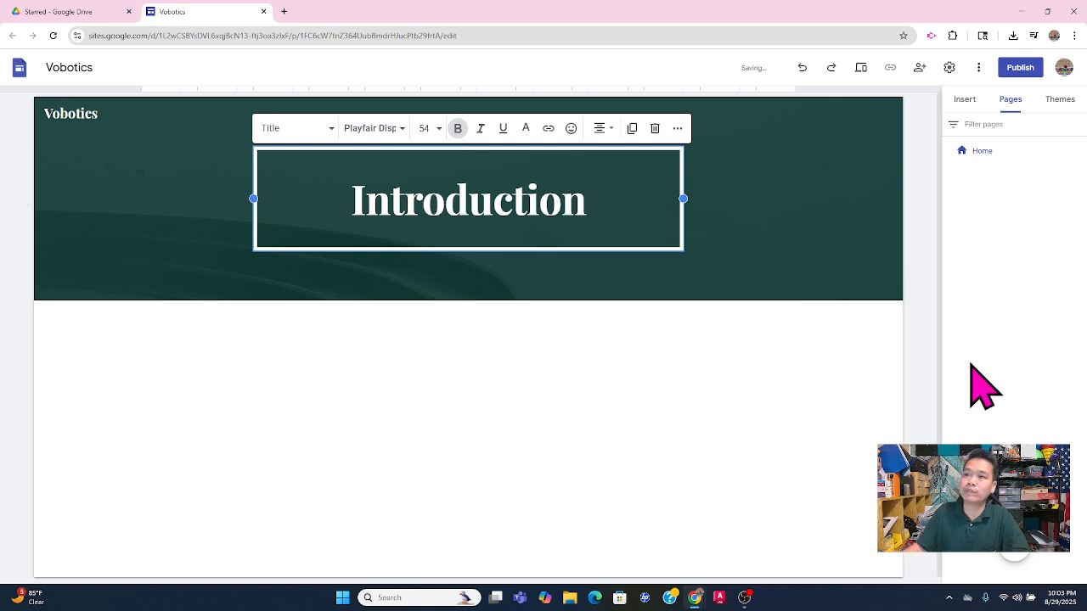
pyautogui.click(866, 382)
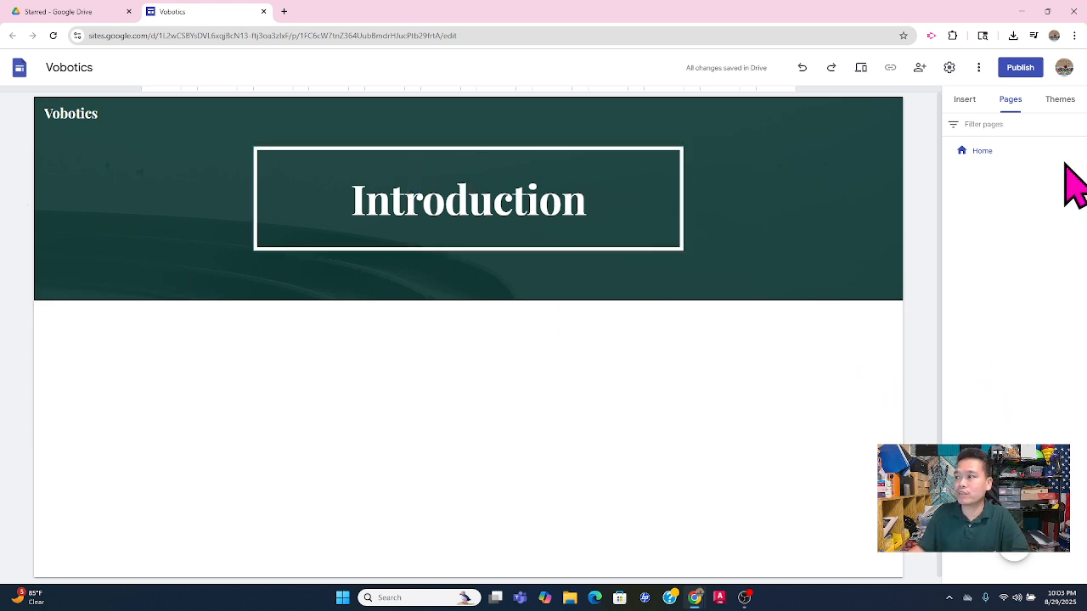
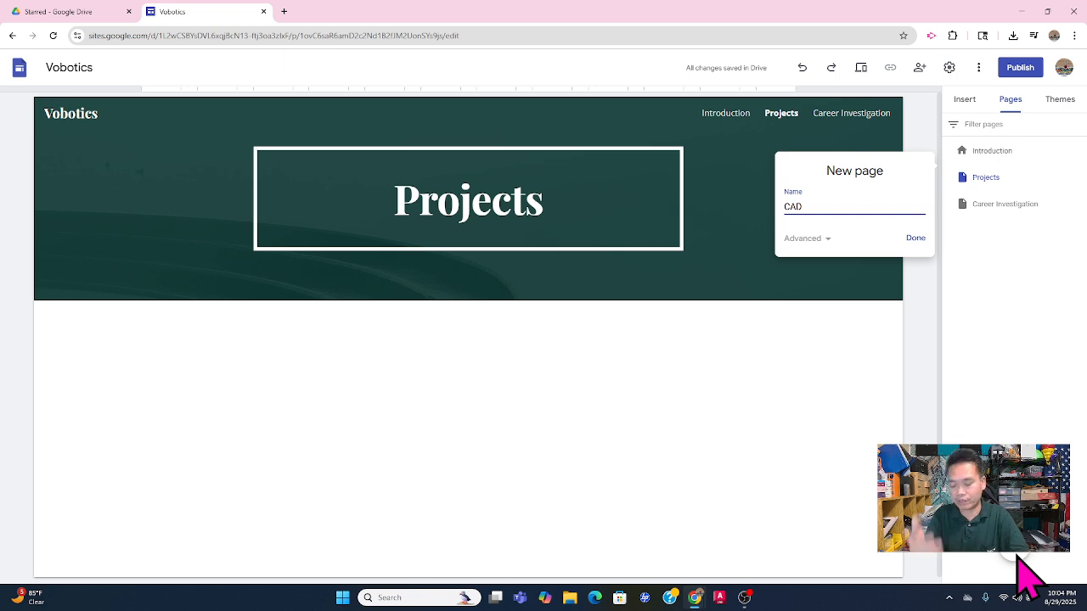
# Add new pages named CAD, Robotics and Coding to the site.
pyautogui.press('Return')
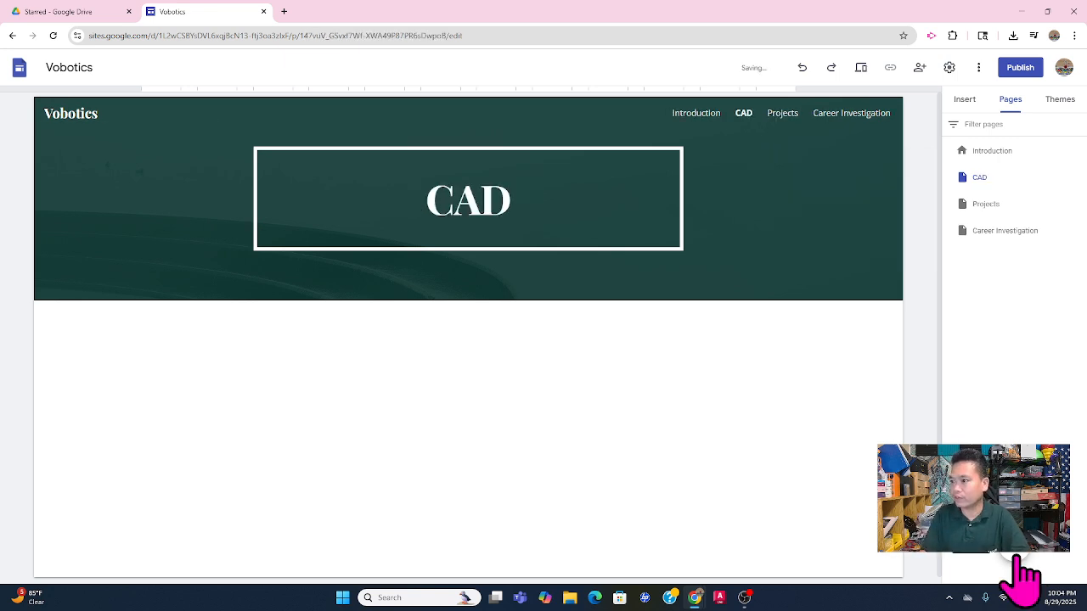
pyautogui.click(1018, 558)
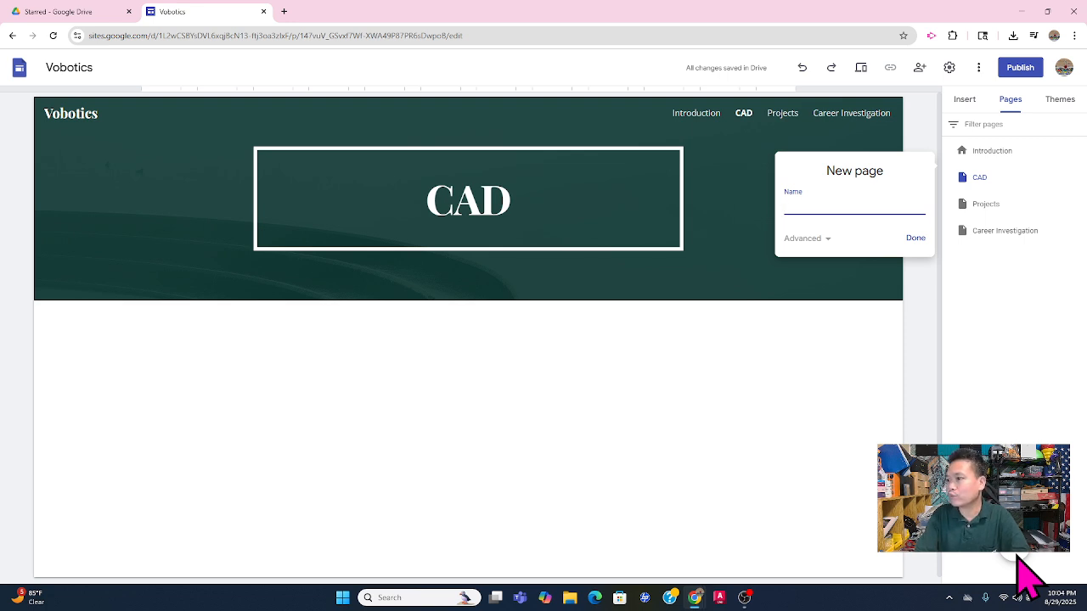
pyautogui.write('Robotics')
pyautogui.press('Return')
pyautogui.click(1017, 564)
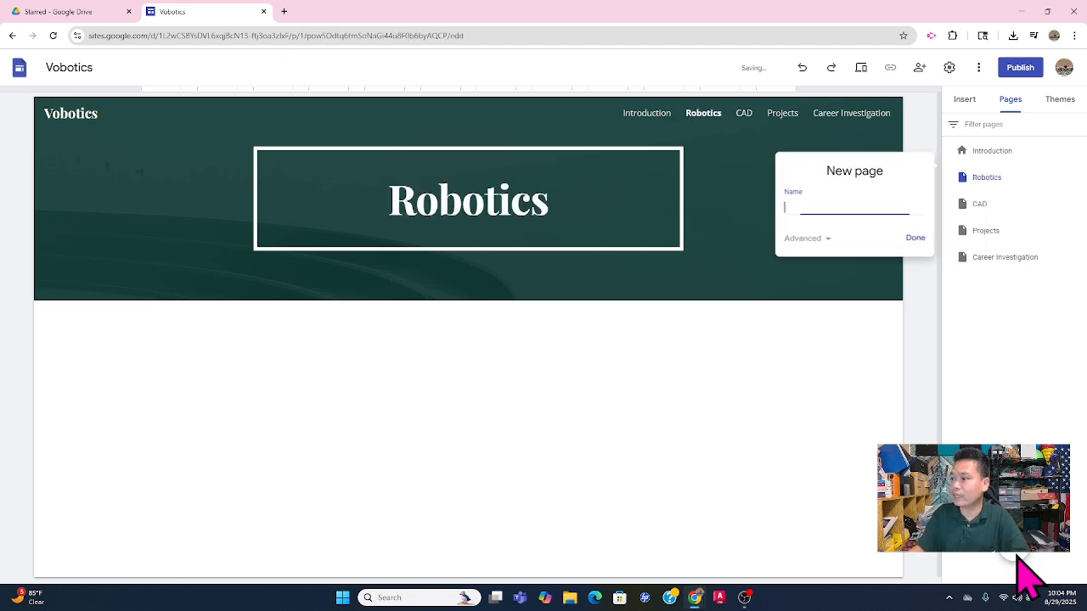
pyautogui.write('Coding')
pyautogui.press('Return')
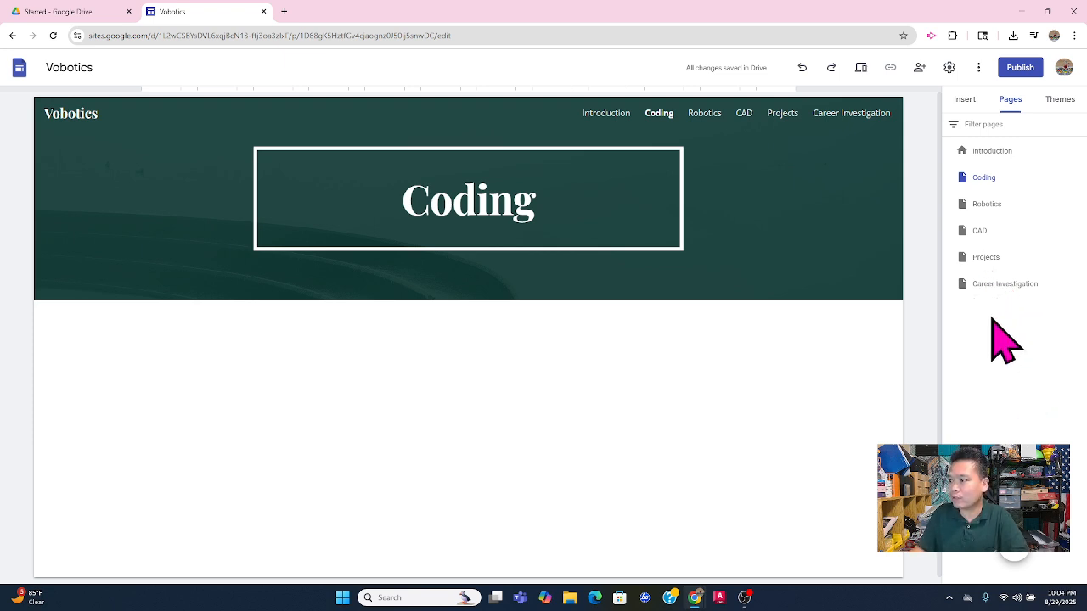
# Reorder the pages so Career Investigation, Projects and CAD follow Introduction, ahead of Coding and Robotics.
pyautogui.moveTo(990, 287); pyautogui.dragTo(1000, 171)
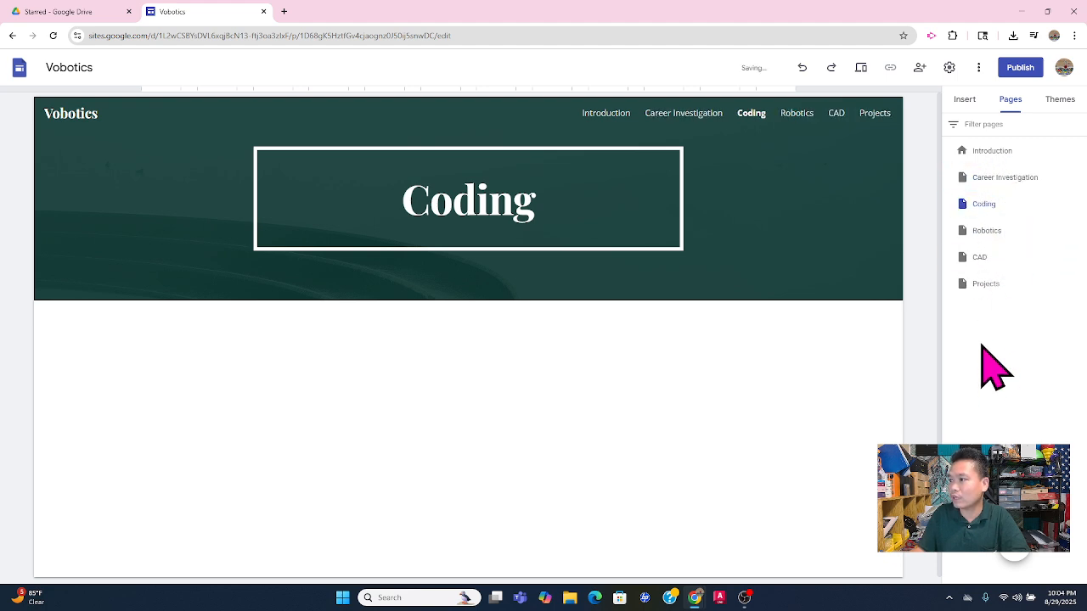
pyautogui.moveTo(985, 293); pyautogui.dragTo(1003, 202)
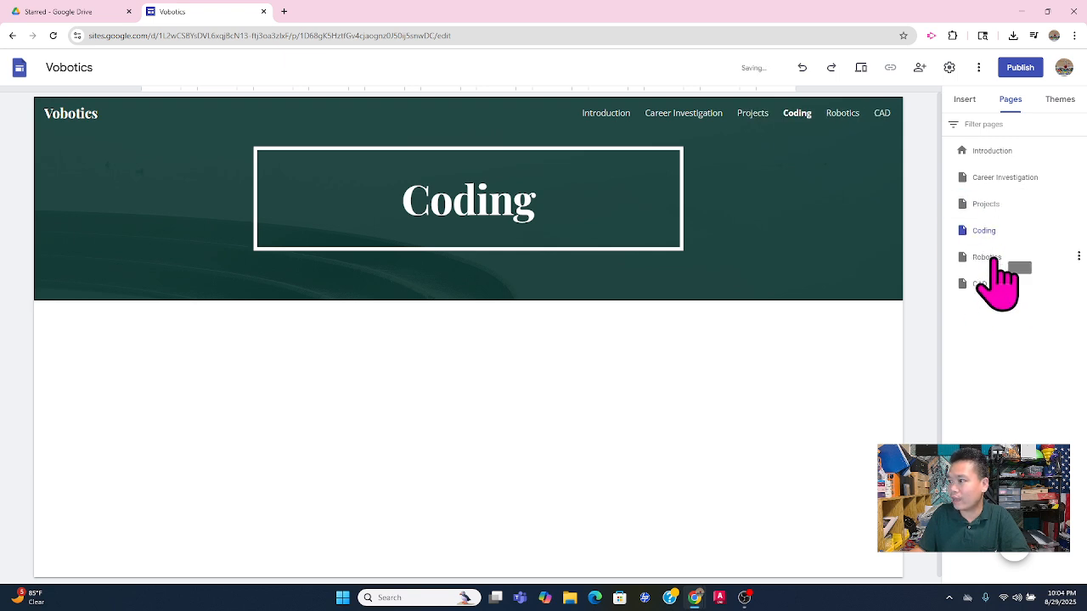
pyautogui.moveTo(982, 285); pyautogui.dragTo(996, 227)
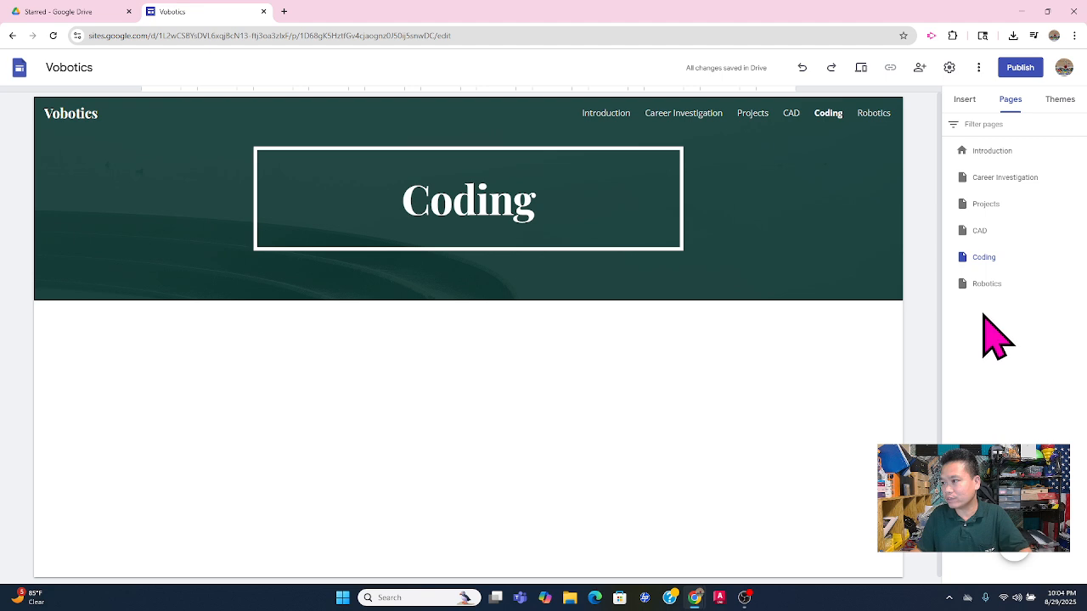
# Make the Coding page a subpage of Robotics, and check it in the site's header navigation.
pyautogui.moveTo(997, 269); pyautogui.dragTo(1000, 286)
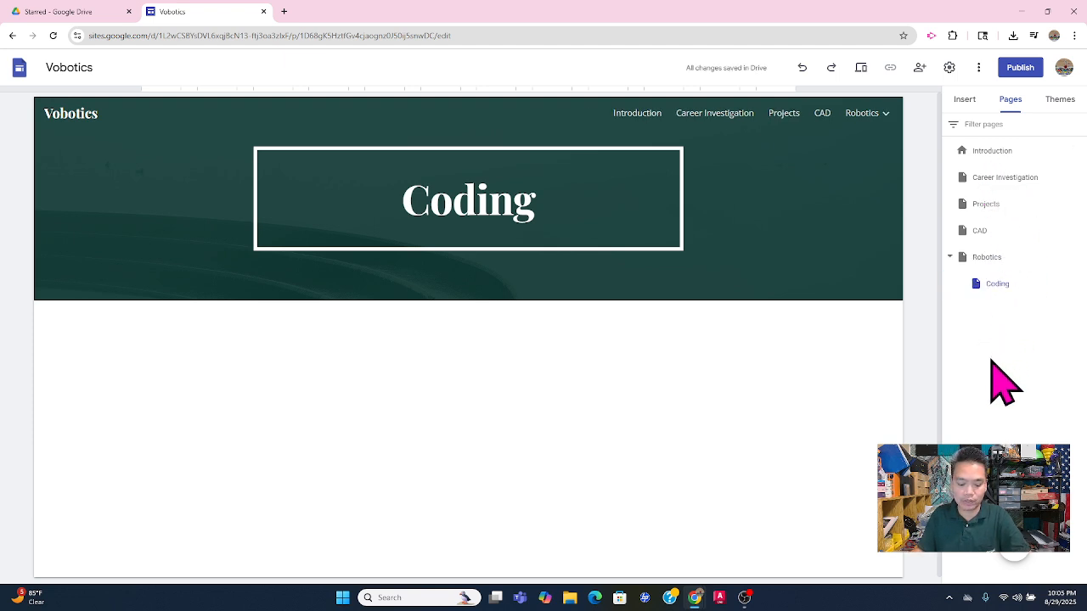
pyautogui.hotkey('ctrl', 'z')
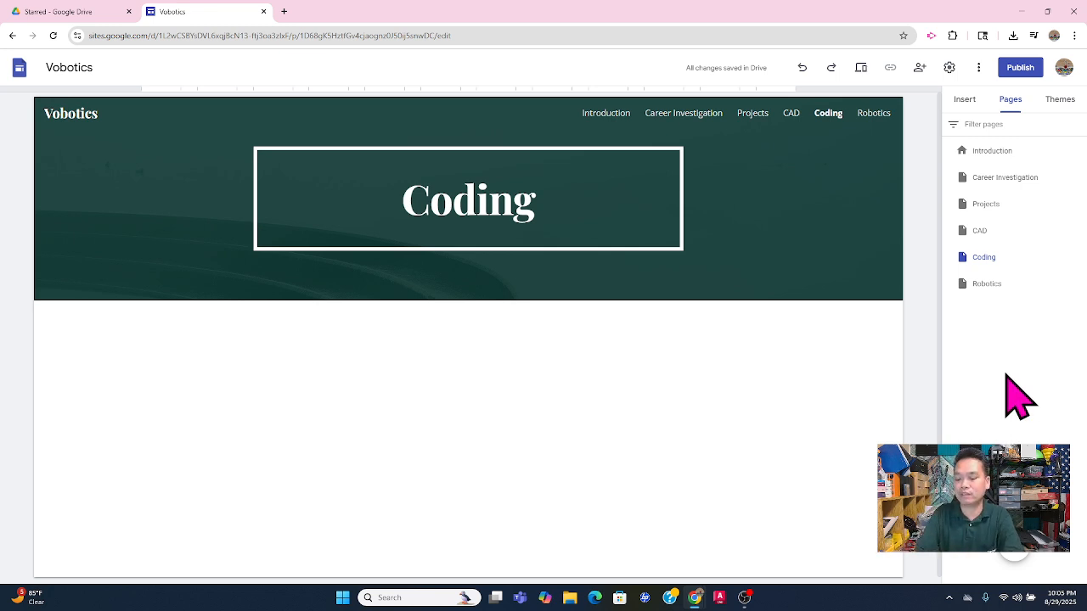
pyautogui.hotkey('ctrl', 'y')
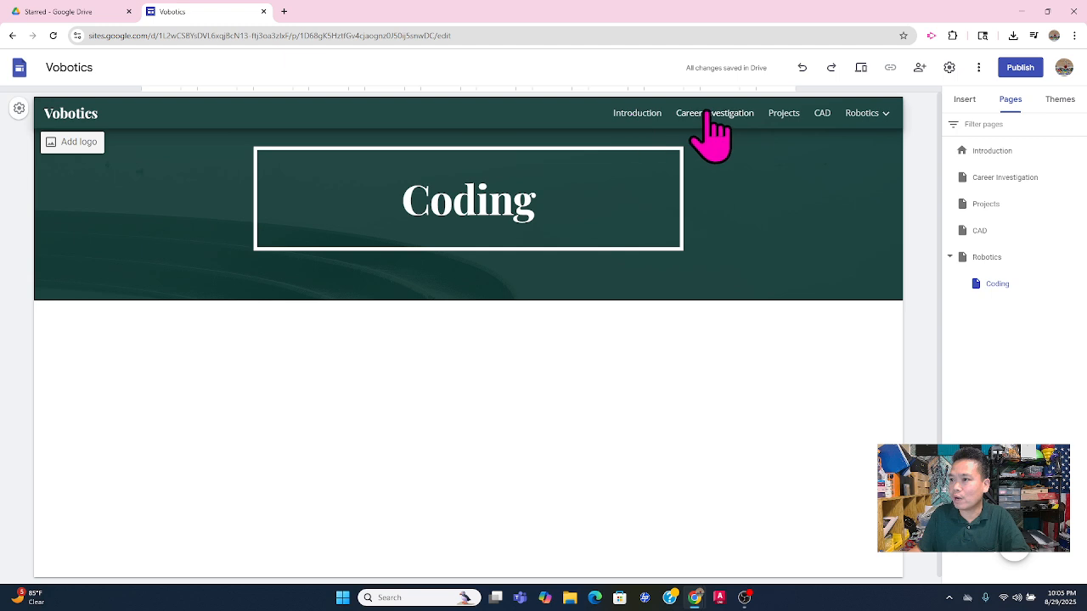
pyautogui.moveTo(849, 115)
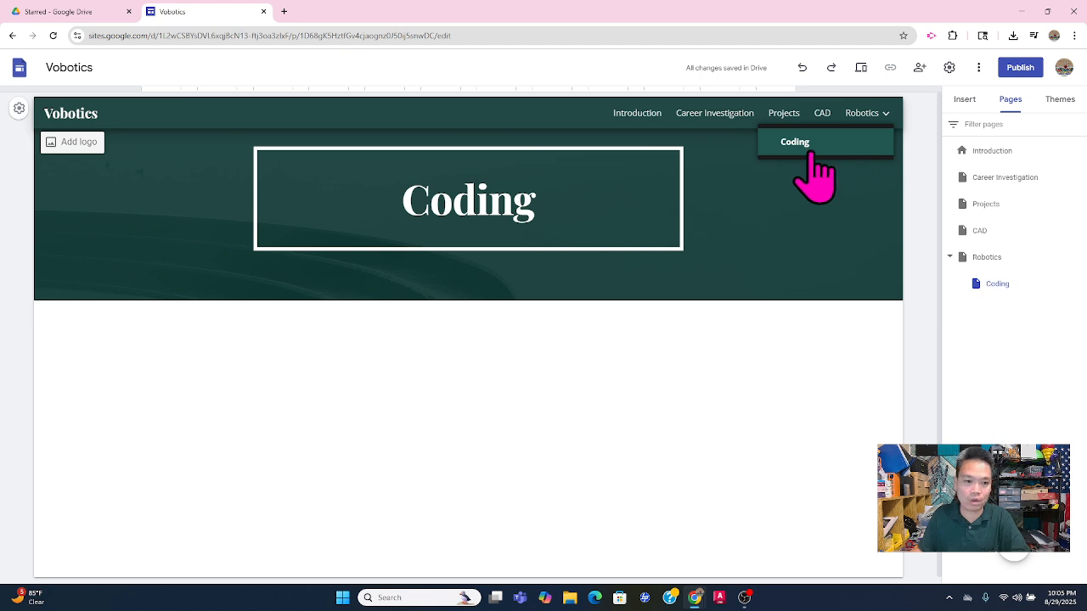
# Add a new page named Coding 2, and delete the duplicate page named coding 2.
pyautogui.click(1015, 552)
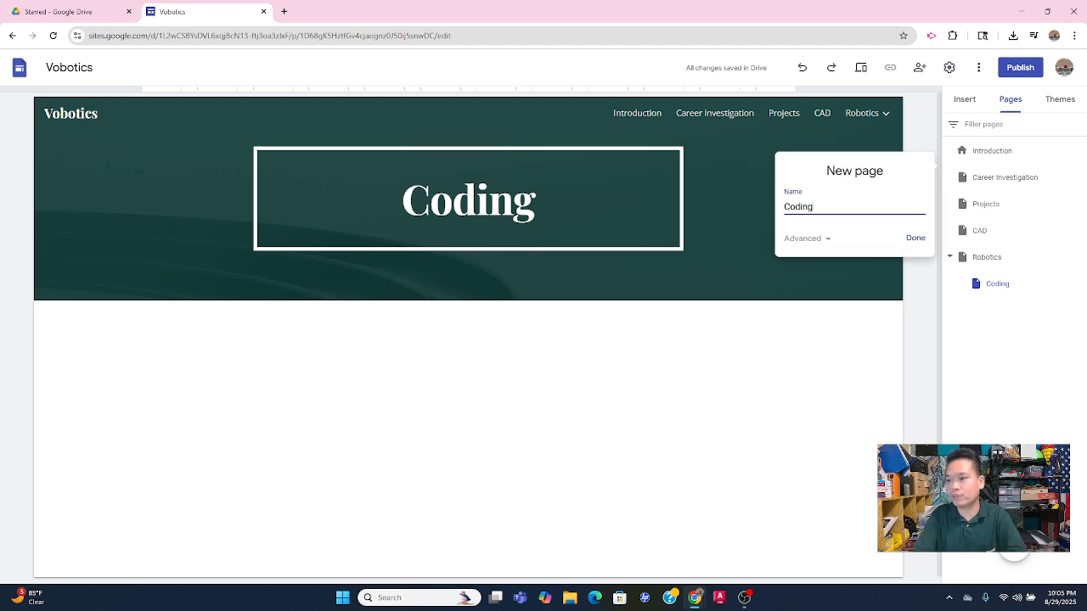
pyautogui.press('Return')
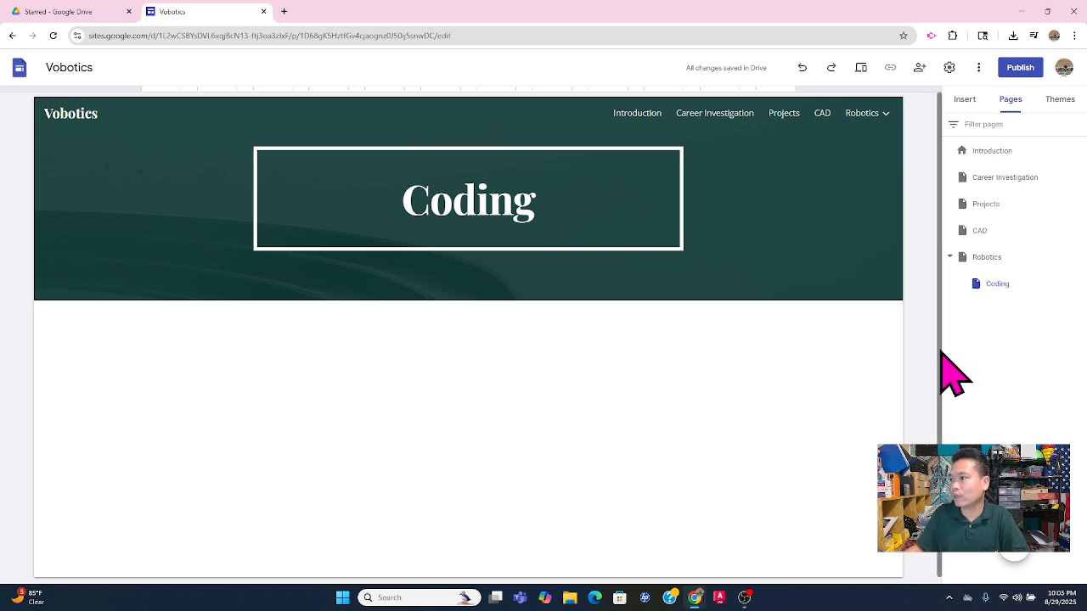
pyautogui.click(1024, 567)
pyautogui.write('coding 2')
pyautogui.press('Return')
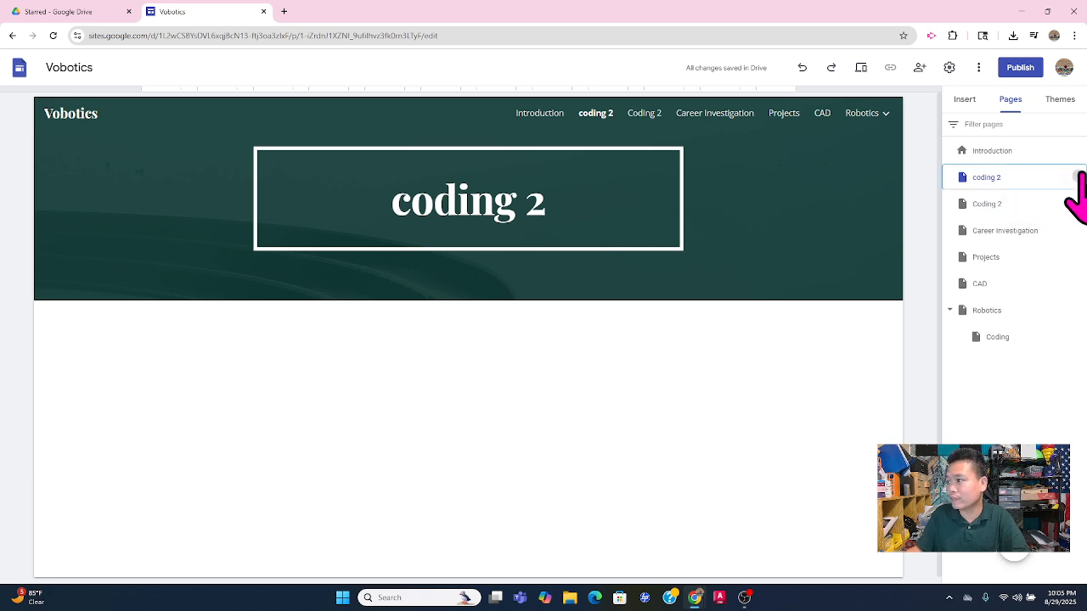
pyautogui.click(1076, 176)
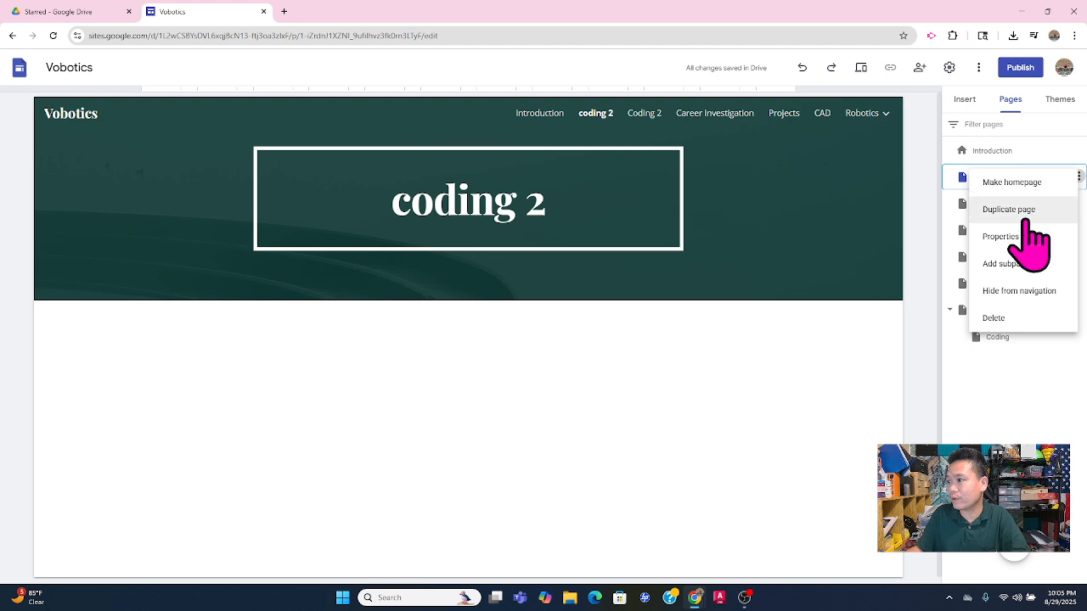
pyautogui.click(995, 319)
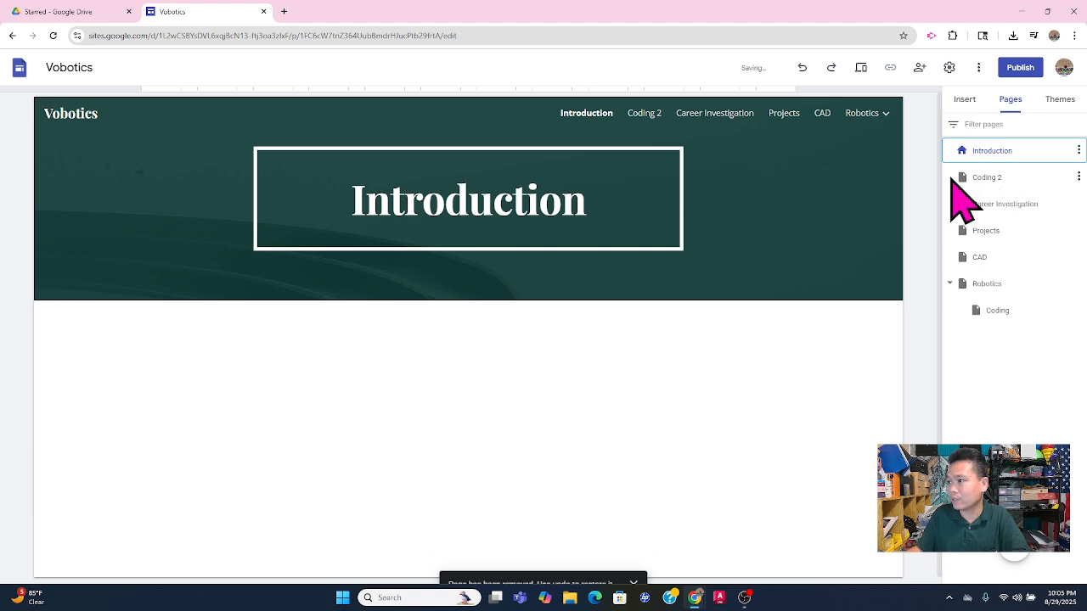
# Make the Coding 2 page a subpage of Robotics, and check it in the header navigation.
pyautogui.moveTo(977, 179); pyautogui.dragTo(995, 282)
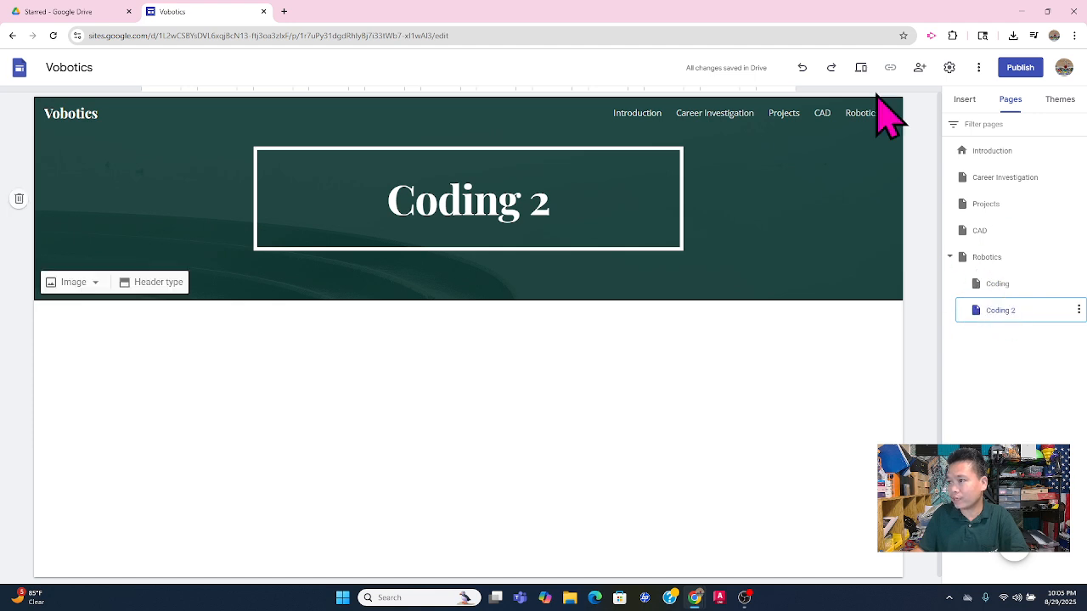
pyautogui.moveTo(878, 123)
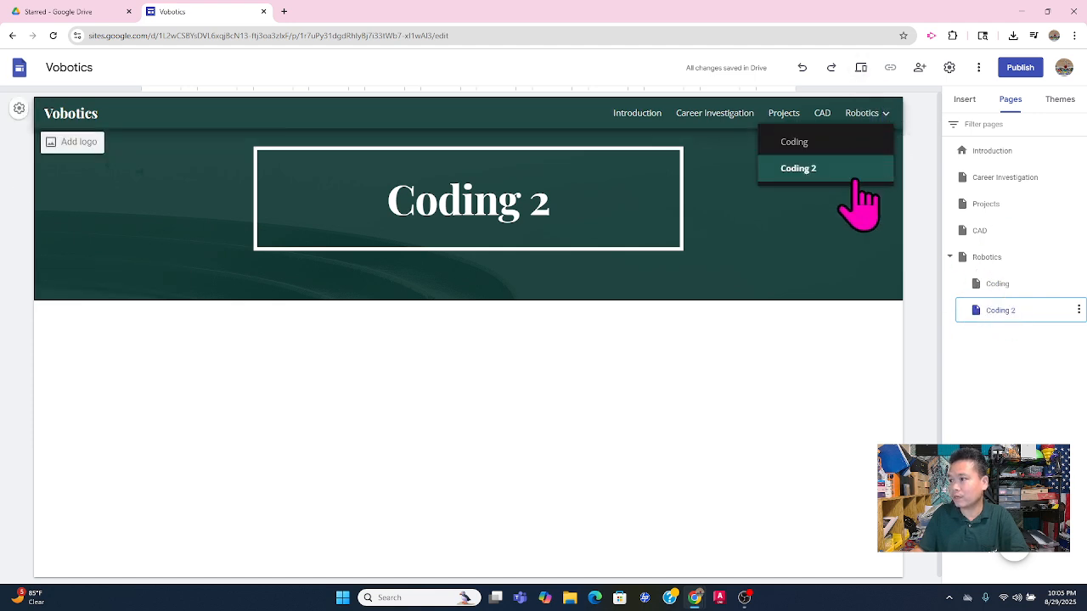
pyautogui.click(1008, 378)
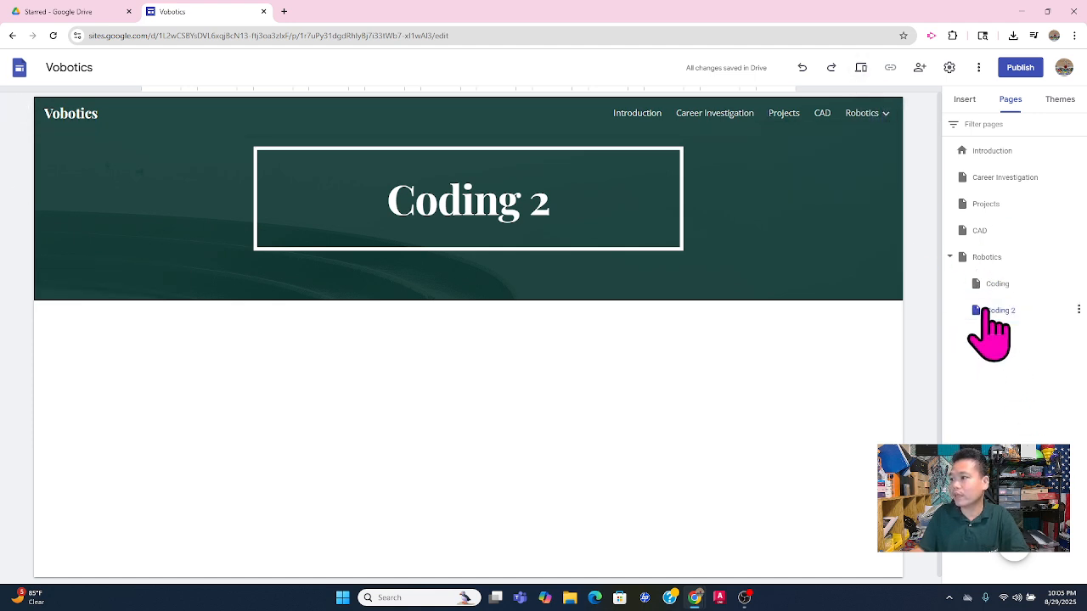
# Move Coding 2 above Coding, nest it as a subpage of Coding, and check the nested levels in the header navigation.
pyautogui.moveTo(993, 311); pyautogui.dragTo(1007, 280)
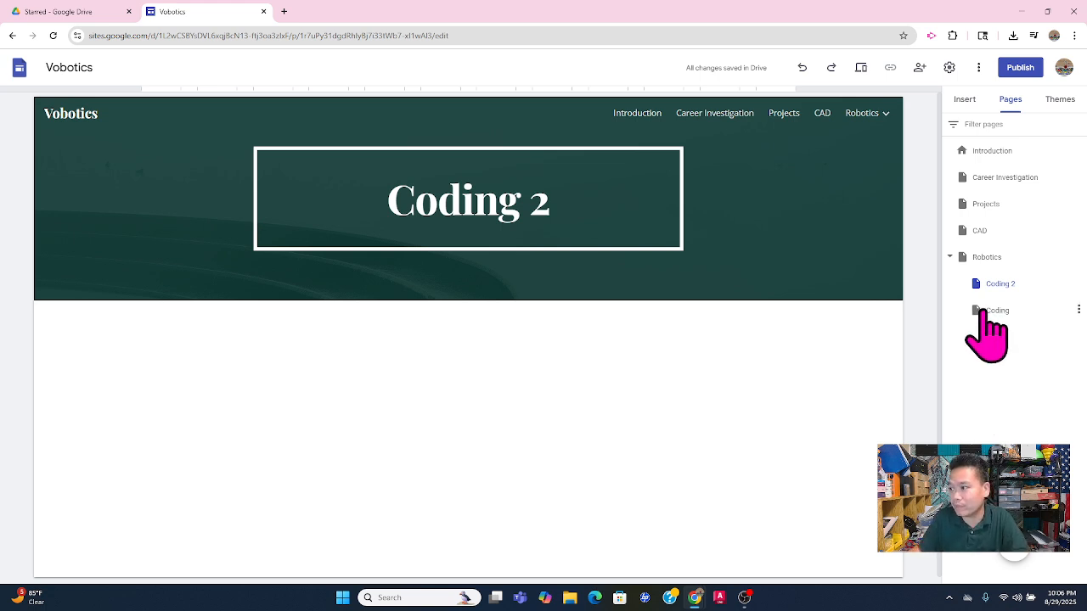
pyautogui.click(991, 311)
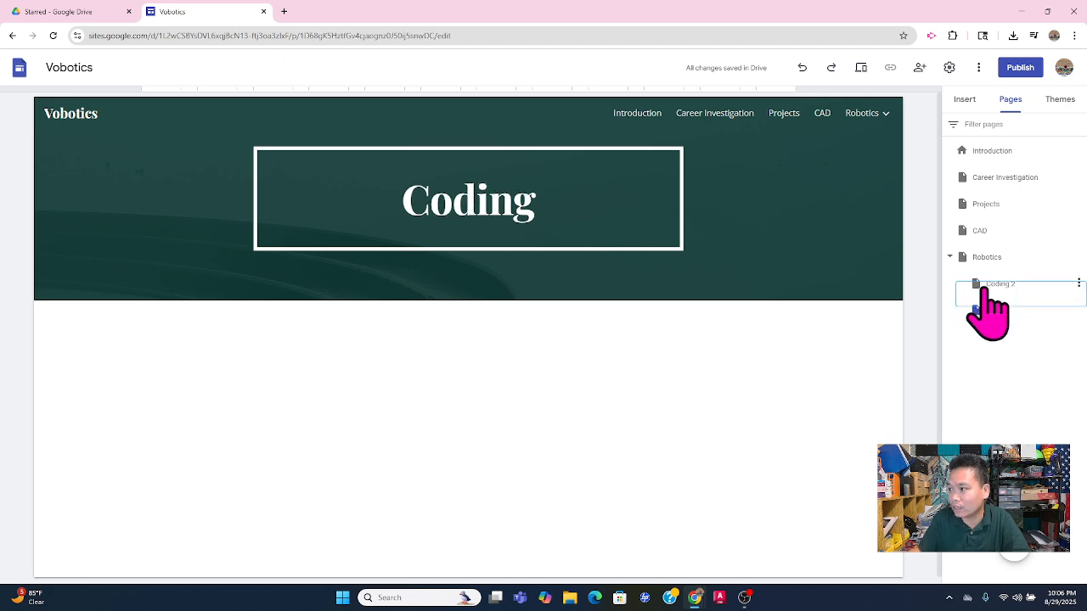
pyautogui.click(990, 287)
pyautogui.moveTo(990, 287); pyautogui.dragTo(995, 310)
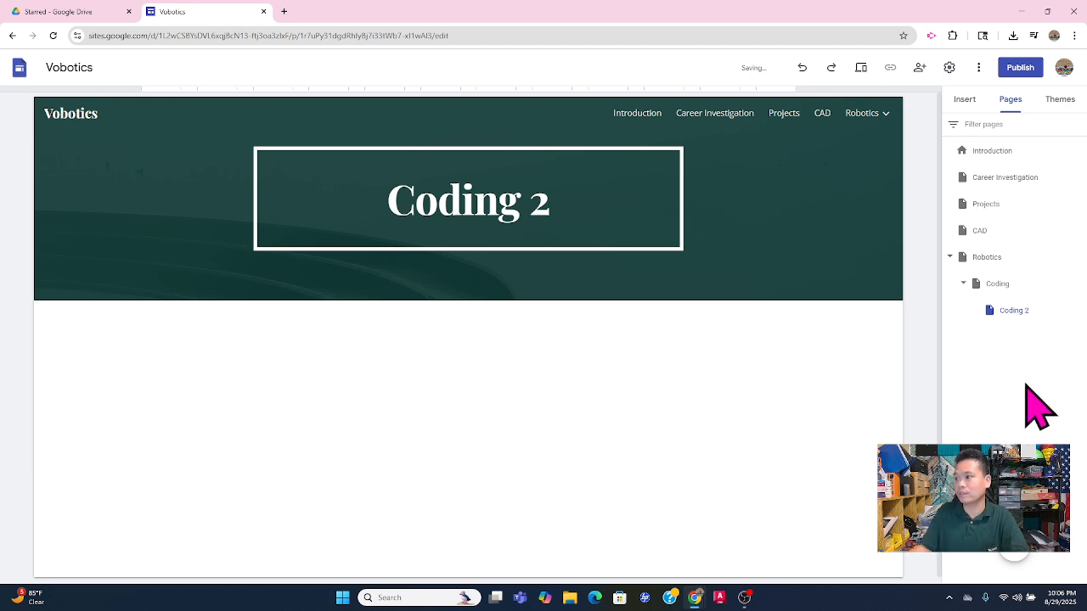
pyautogui.moveTo(887, 119)
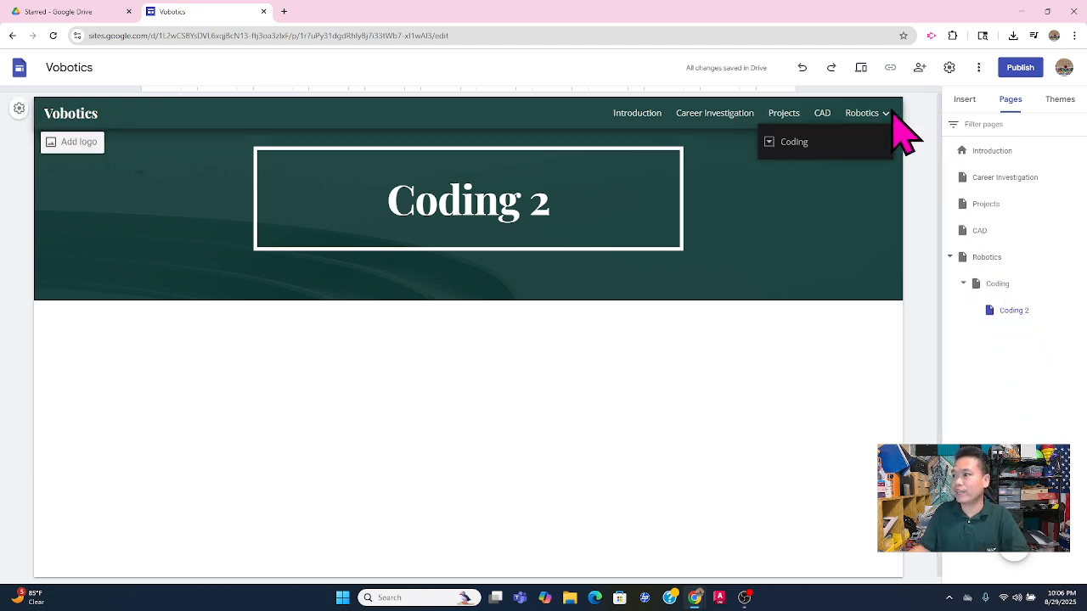
pyautogui.moveTo(783, 163)
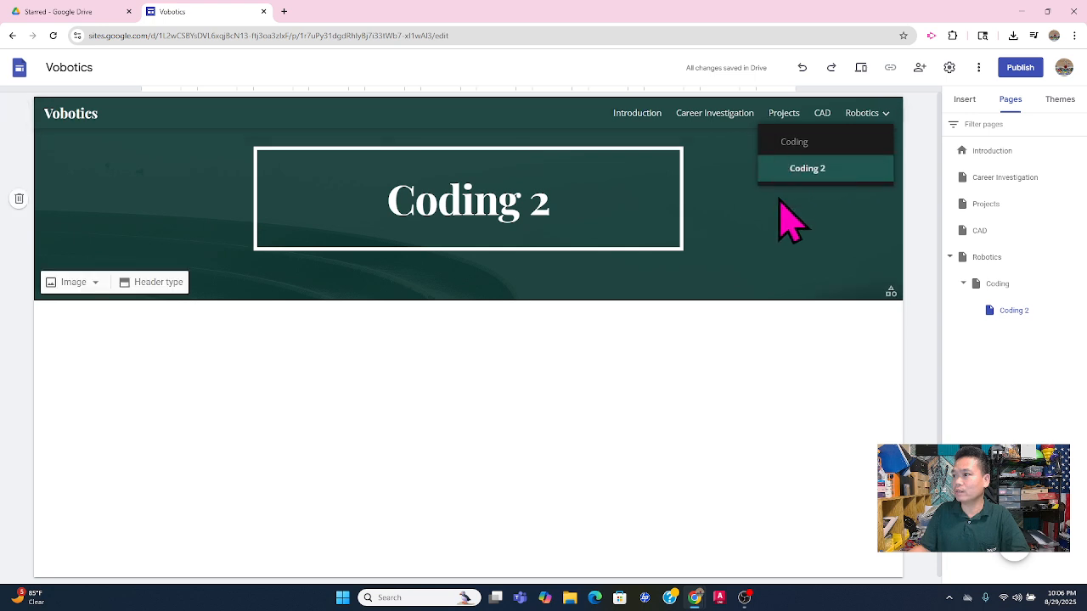
pyautogui.click(877, 120)
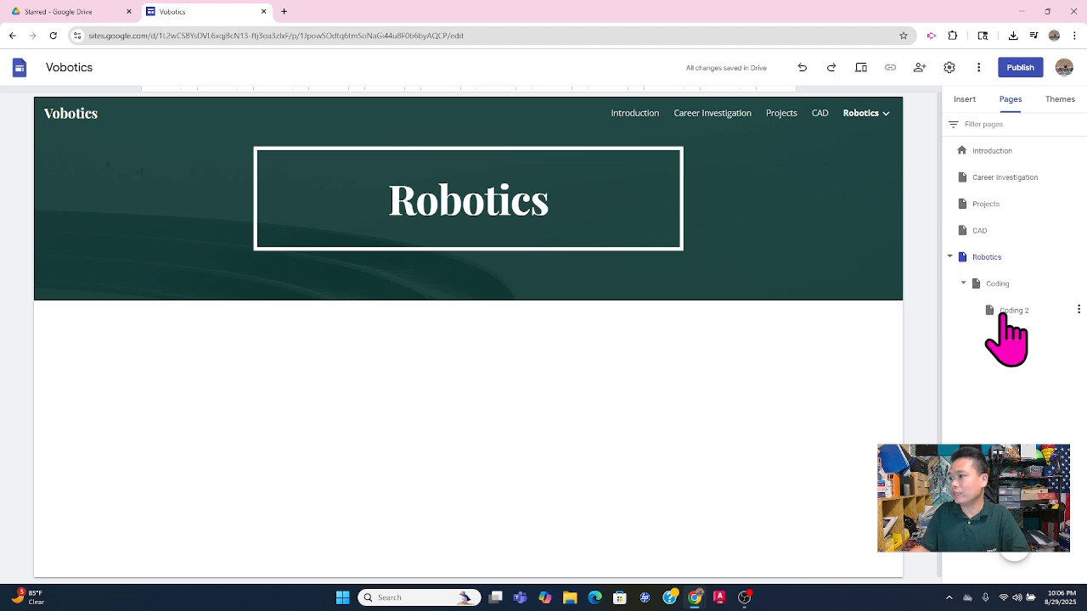
# Move Coding 2 back directly under Robotics, and place Coding above it in the page order.
pyautogui.moveTo(1003, 314); pyautogui.dragTo(972, 280)
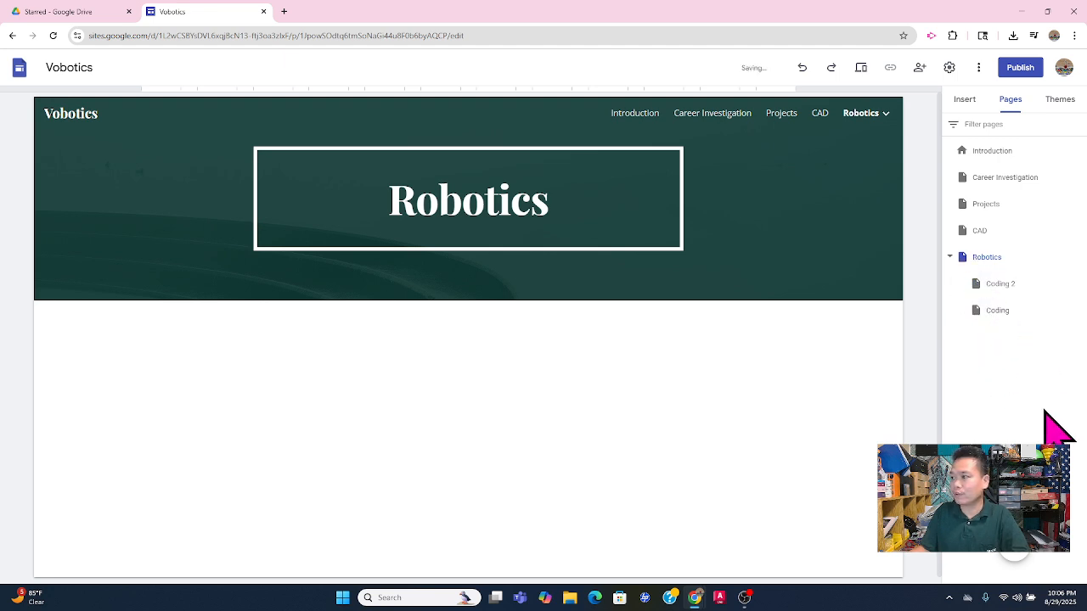
pyautogui.moveTo(975, 313); pyautogui.dragTo(974, 274)
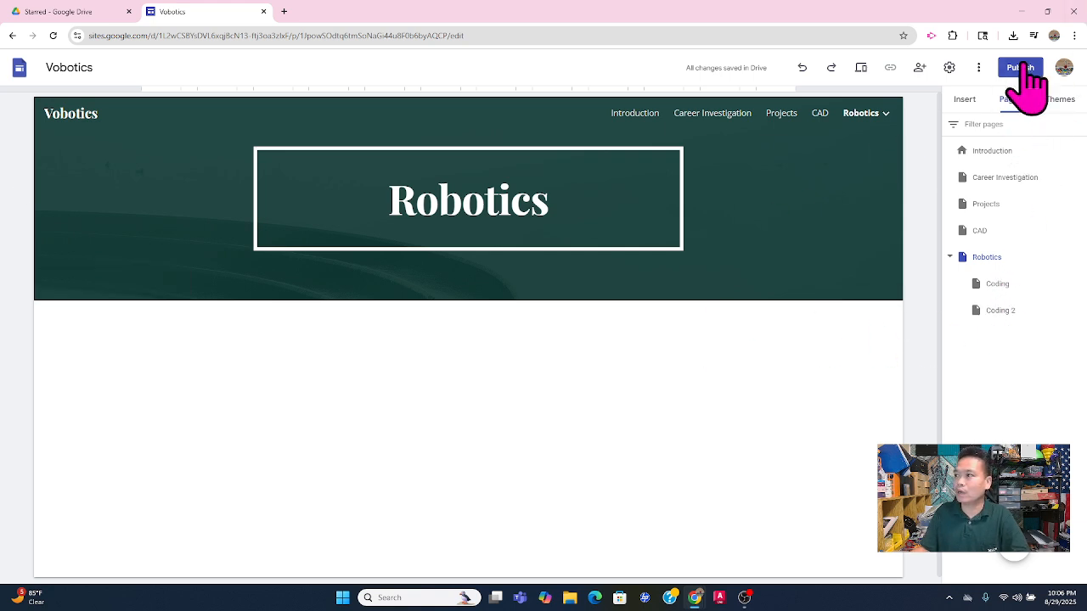
# Publish the site with the web address vvvobotics, requesting that public search engines not display it.
pyautogui.click(1019, 68)
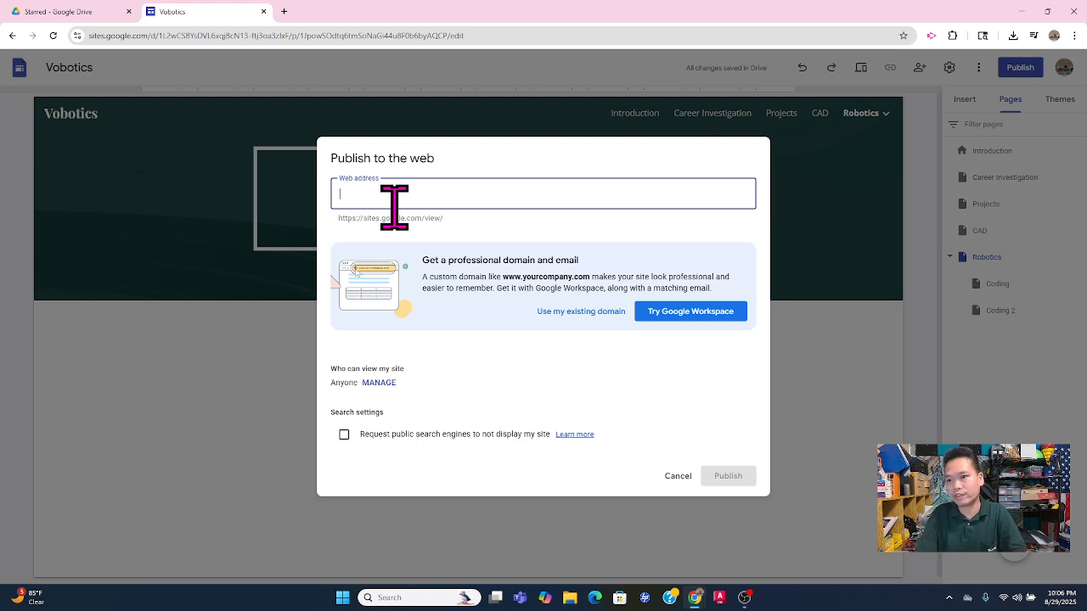
pyautogui.write('vobotics')
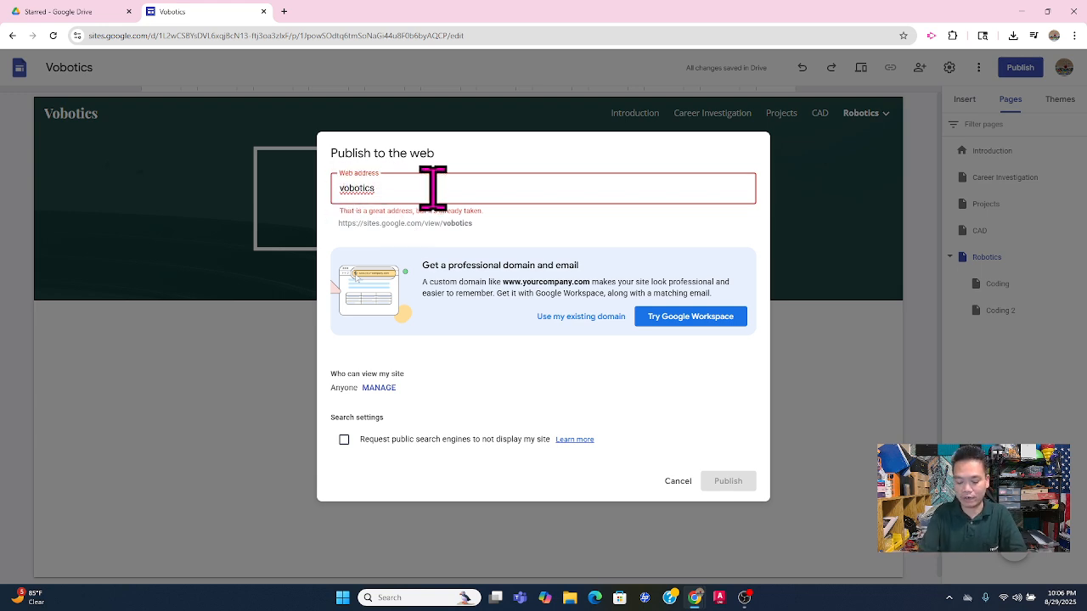
pyautogui.write('vv')
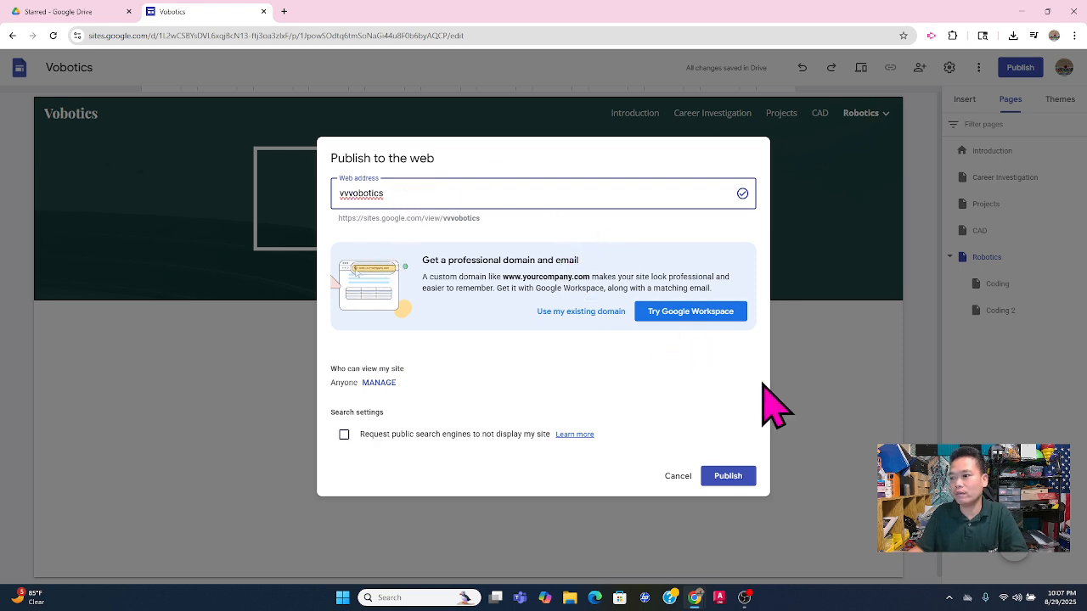
pyautogui.click(344, 434)
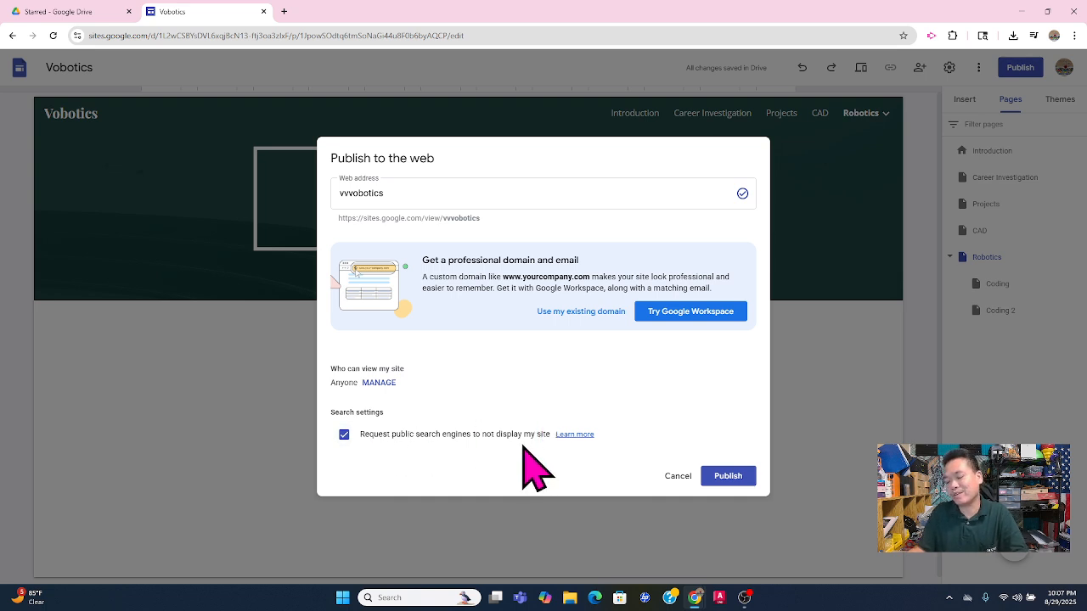
pyautogui.click(725, 479)
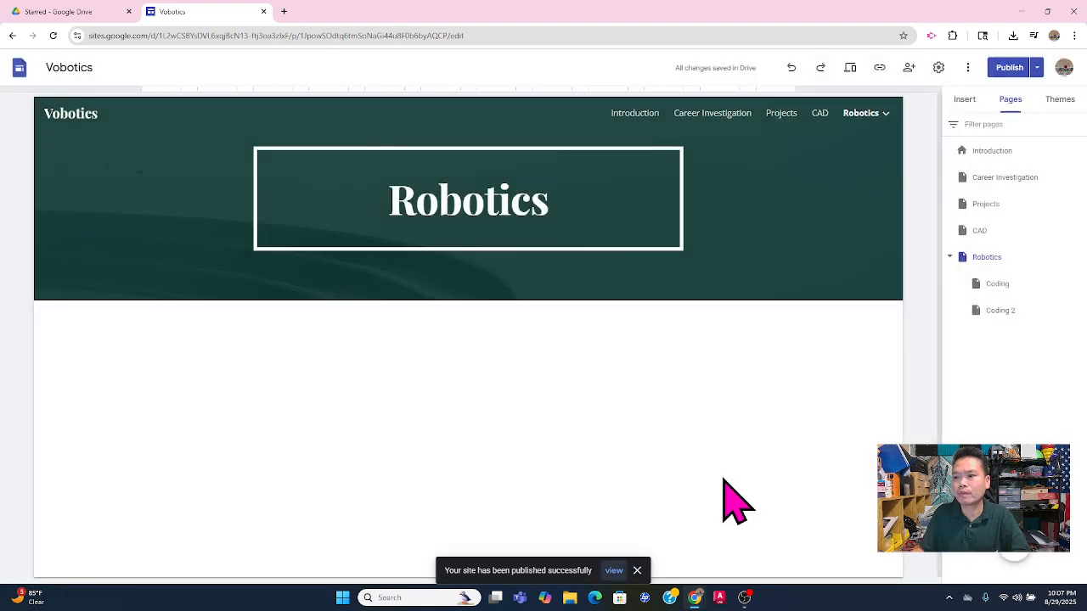
# View the published site in its own browser tab, and close it to return to the editor.
pyautogui.click(1037, 68)
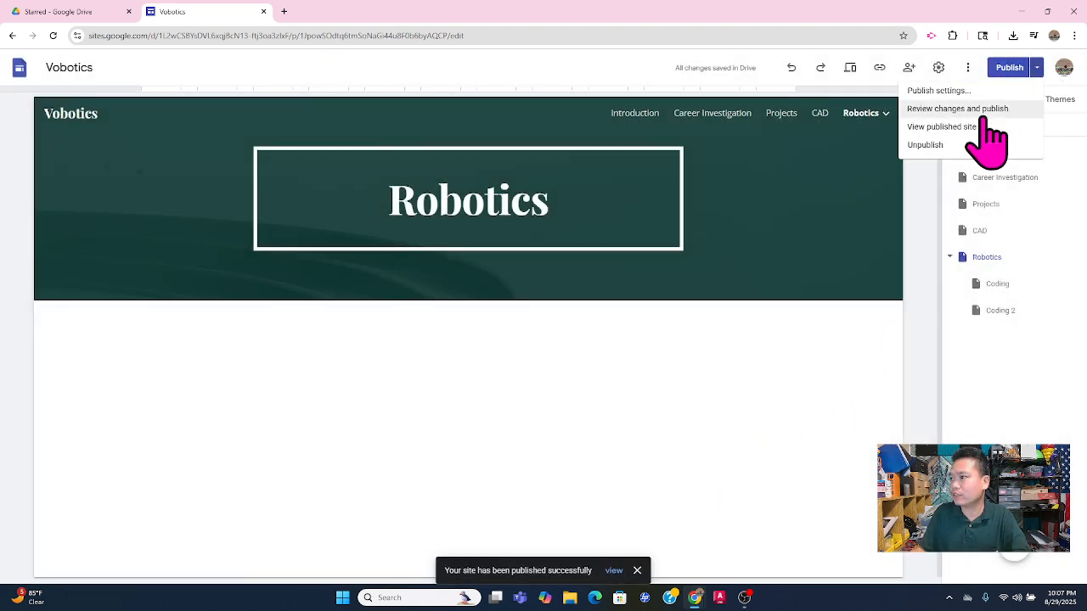
pyautogui.click(968, 127)
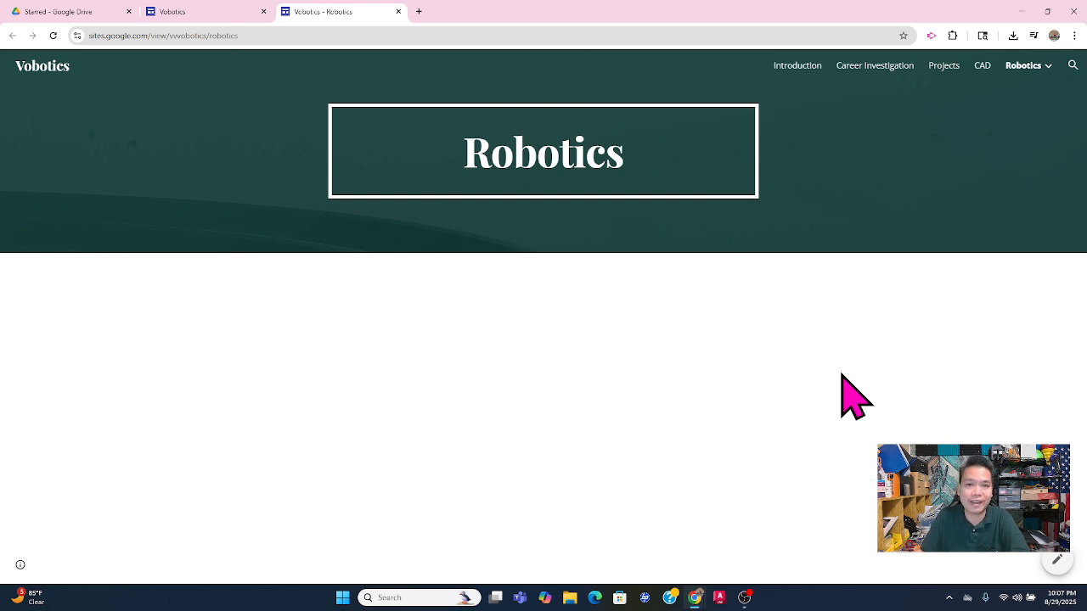
pyautogui.click(399, 12)
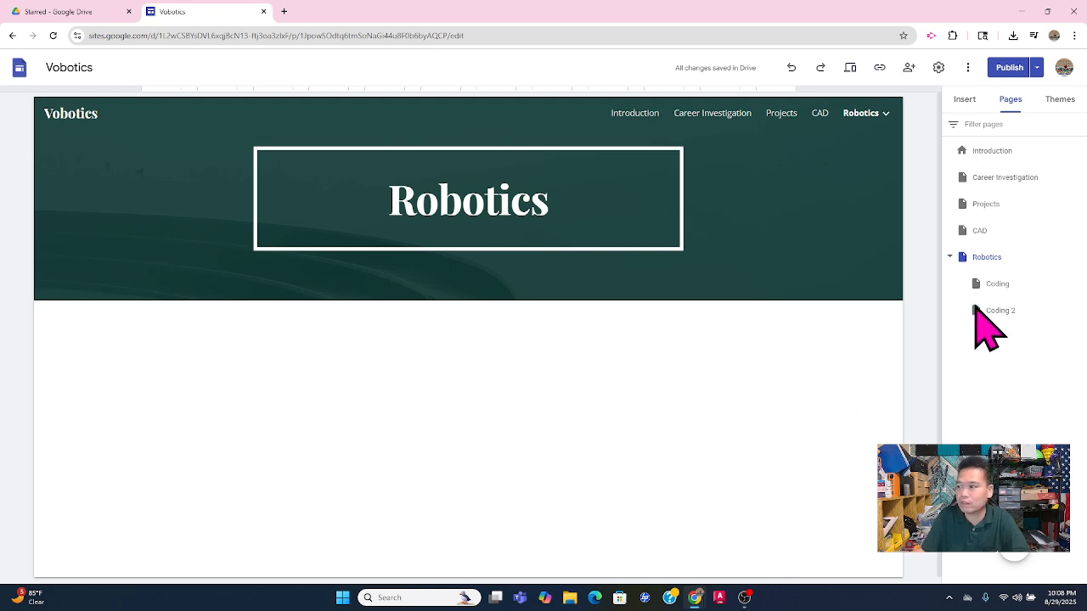
# Insert a text box reading "Vobotics" on the Projects page and apply the Title style to it.
pyautogui.click(978, 206)
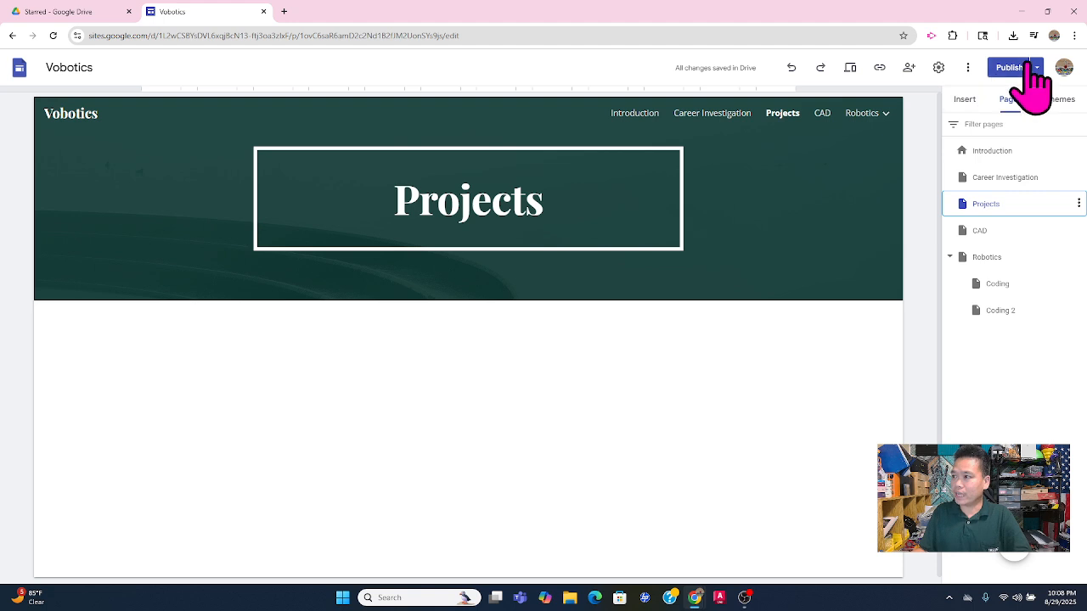
pyautogui.click(964, 100)
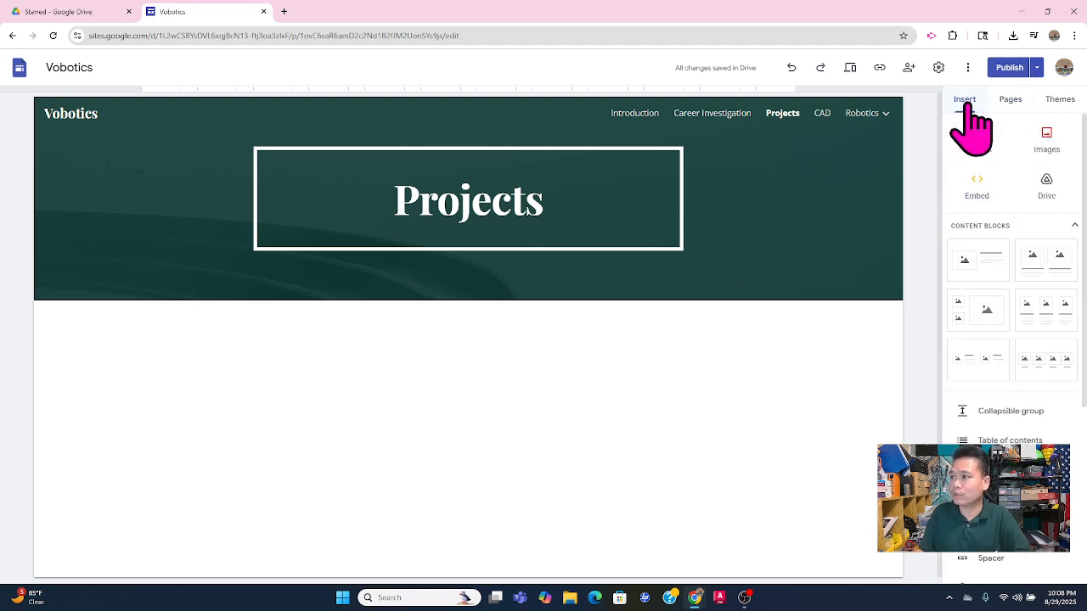
pyautogui.click(976, 144)
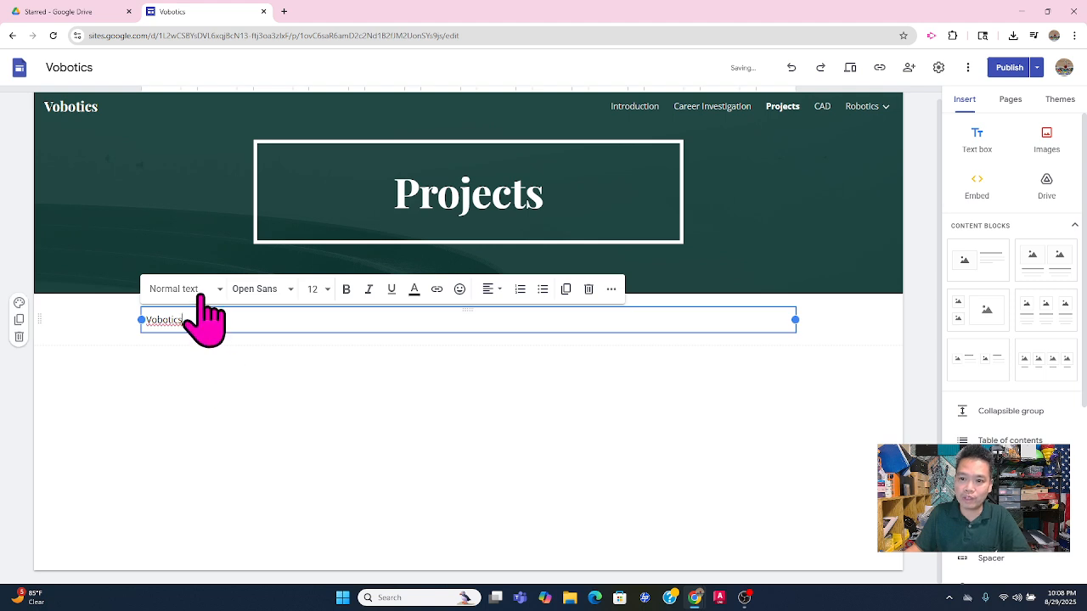
pyautogui.moveTo(199, 322); pyautogui.dragTo(127, 354)
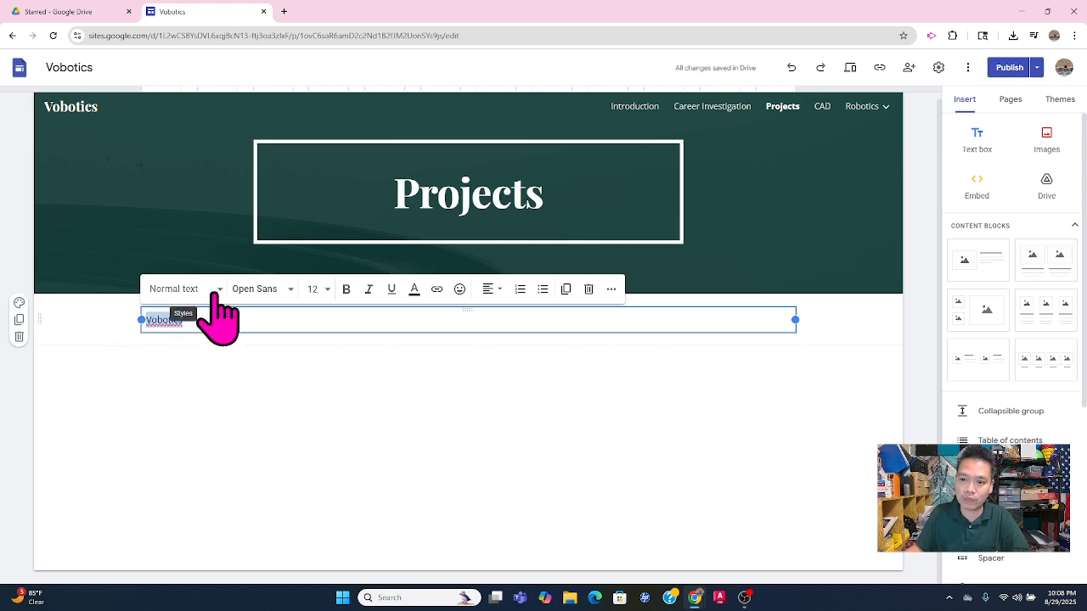
pyautogui.click(202, 297)
pyautogui.click(163, 349)
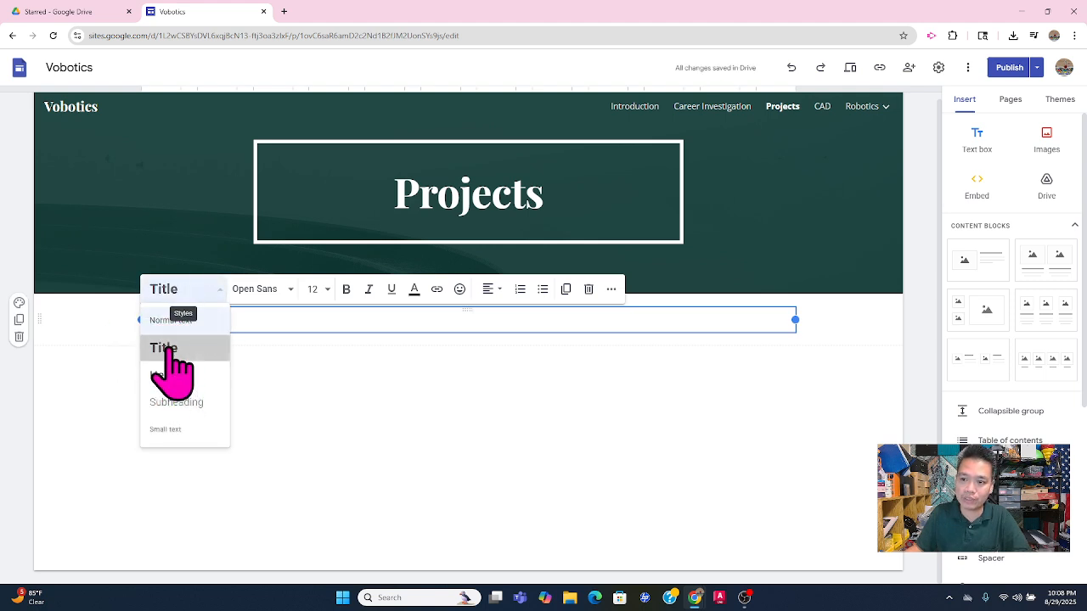
# Color the Vobotics title on the Projects page red, and extend its text to "Vobotics - 08/29/25".
pyautogui.click(415, 290)
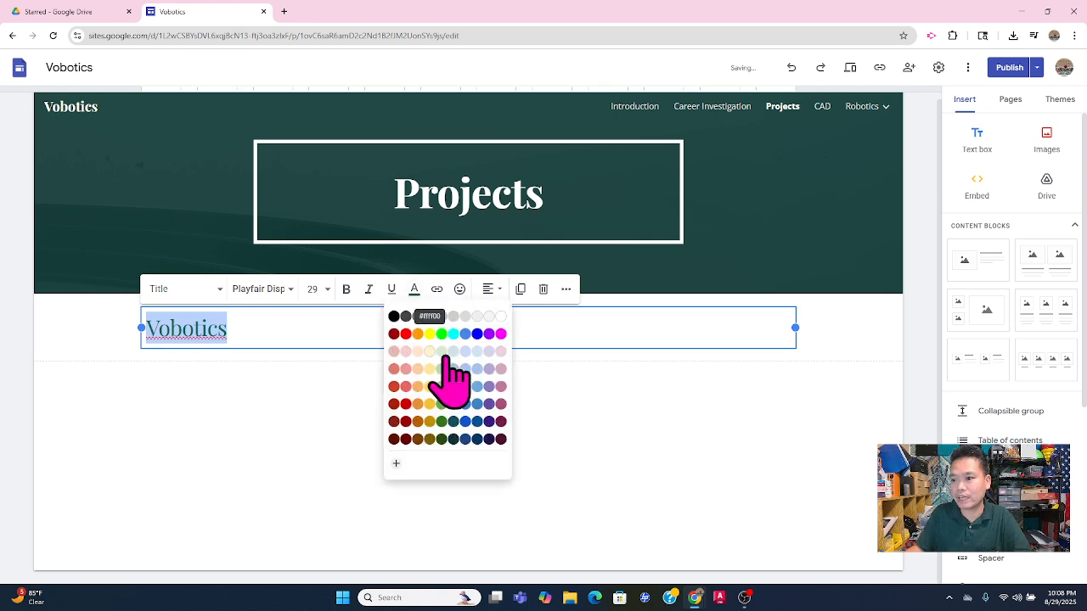
pyautogui.click(397, 333)
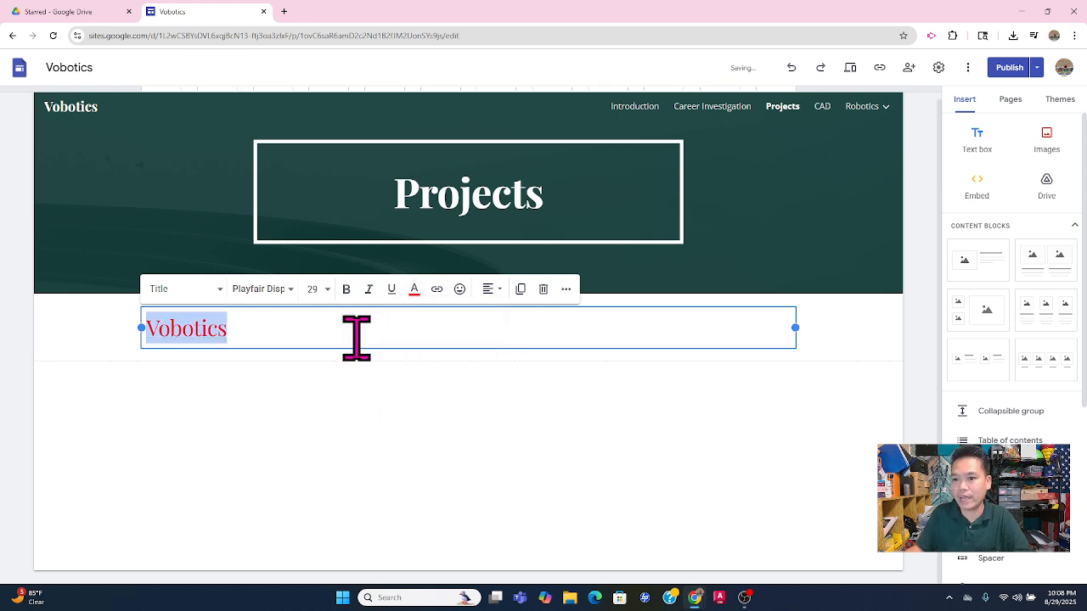
pyautogui.click(262, 337)
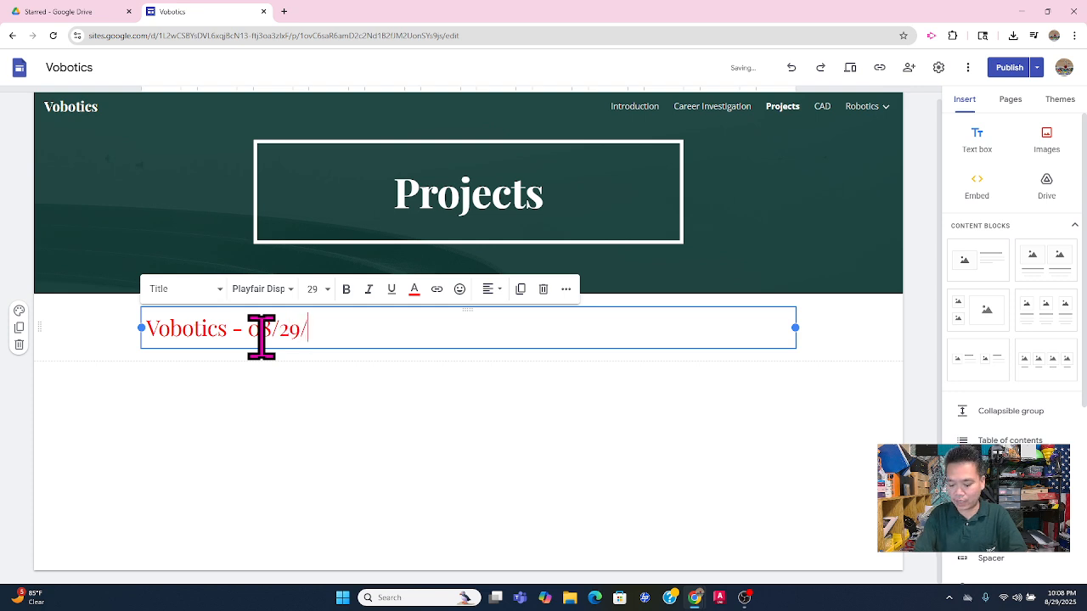
pyautogui.click(291, 396)
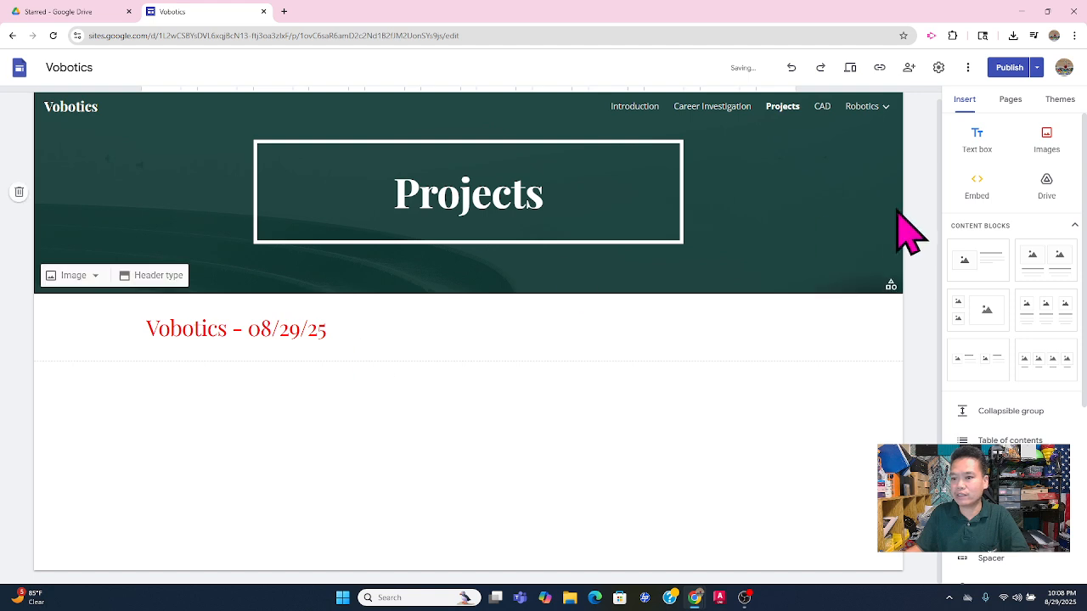
# Add a text box with a Lorem ipsum paragraph, and move it into the same section directly below the Vobotics title.
pyautogui.click(975, 141)
pyautogui.write('Lorem ipsum dolor sit amet, consectetur adipiscing elit, sed do eiusmod tempor incididunt ut labore et dolore magna aliqua. Ut enim ad minim veniam, quis nostrud exercitation ullamco laboris nisi ut aliquip ex ea commodo consequat. Duis aute irure dolor in reprehenderit in voluptate velit esse cillum dolore eu fugiat nulla pariatur. Excepteur sint occaecat cupidatat non proident, sunt in culpa qui officia deserunt mollit anim id est laborum."')
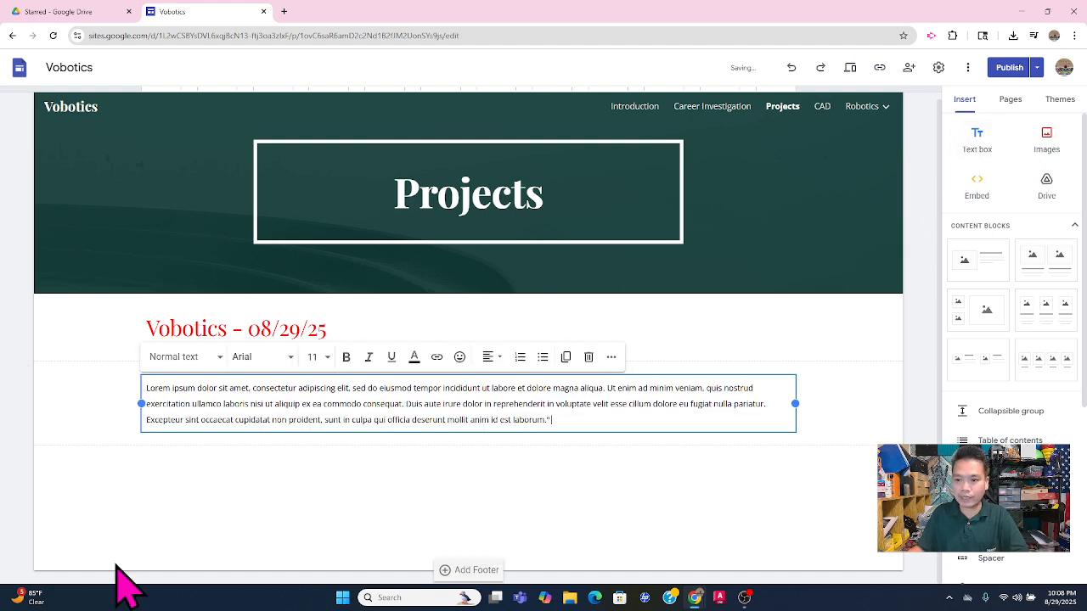
pyautogui.click(248, 480)
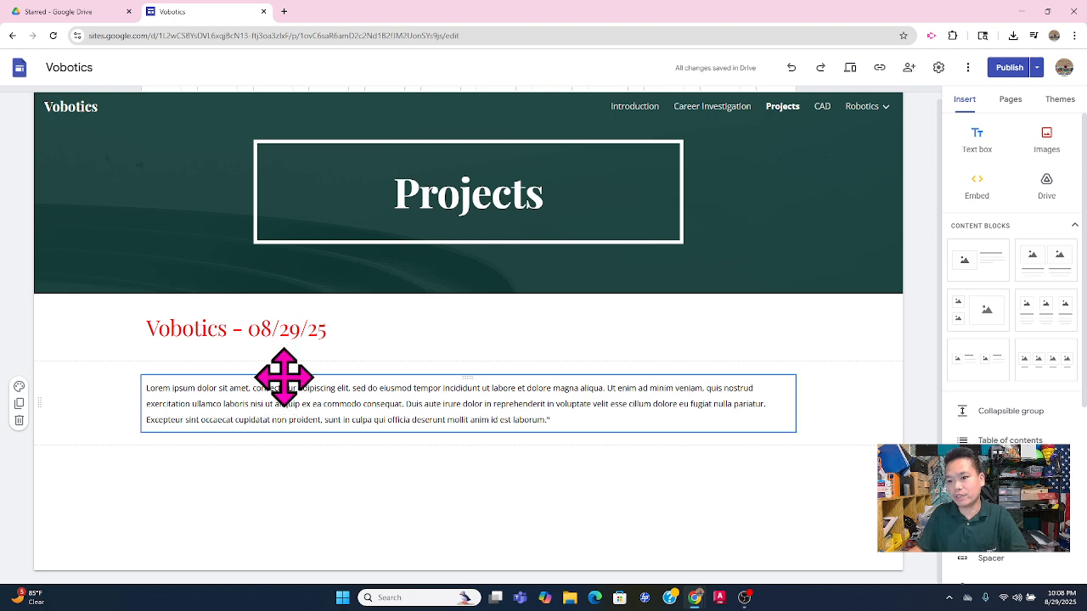
pyautogui.click(452, 380)
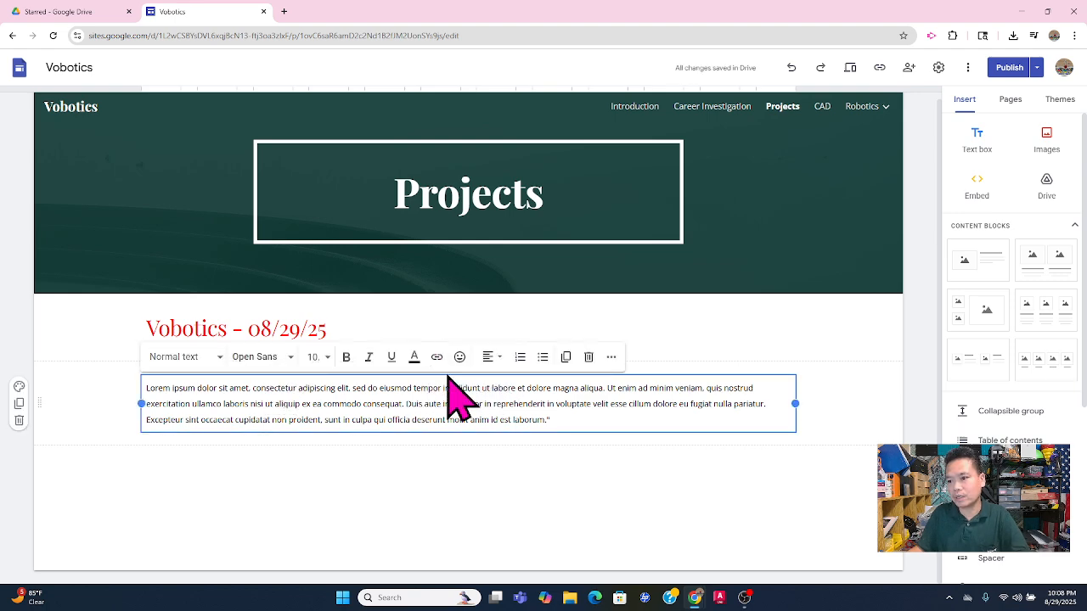
pyautogui.moveTo(447, 376); pyautogui.dragTo(454, 370)
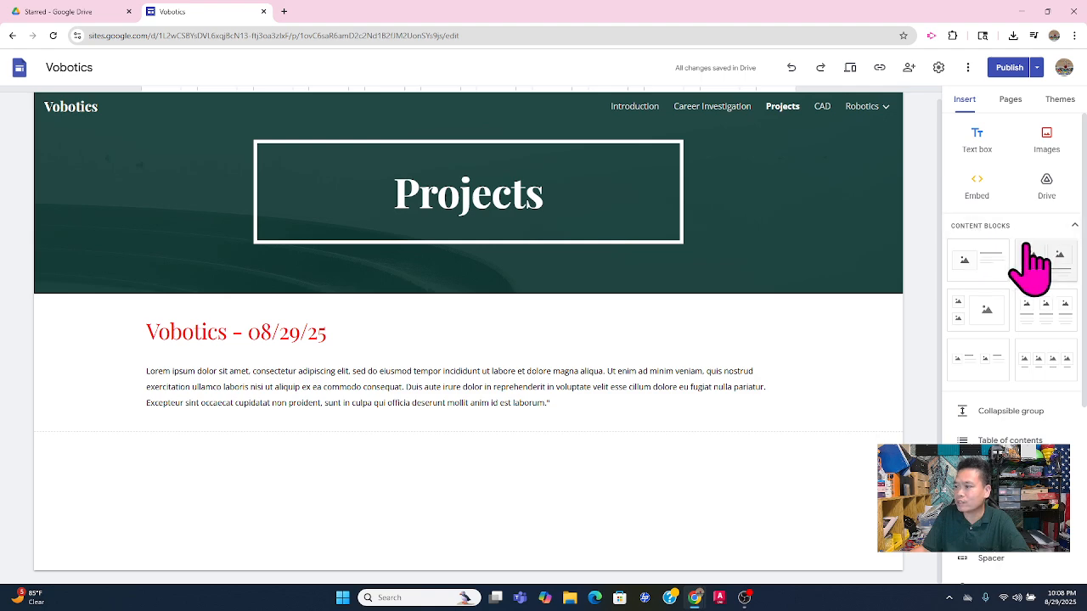
# Insert an image-and-text content block below the paragraph on the Projects page, title it "Research" and apply the Heading style to the title.
pyautogui.click(980, 262)
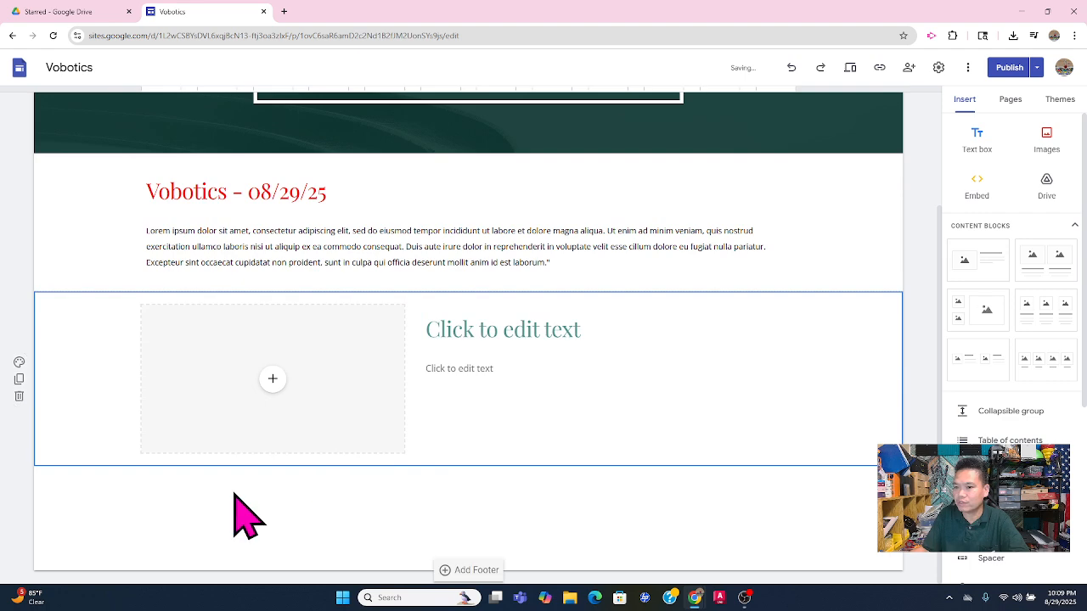
pyautogui.click(520, 338)
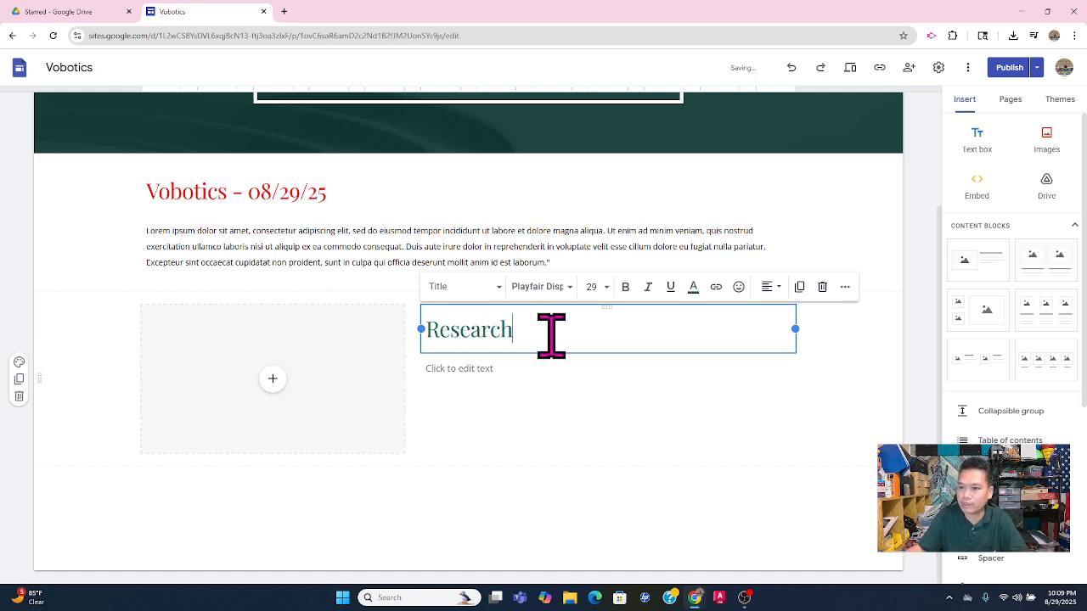
pyautogui.moveTo(519, 338); pyautogui.dragTo(432, 342)
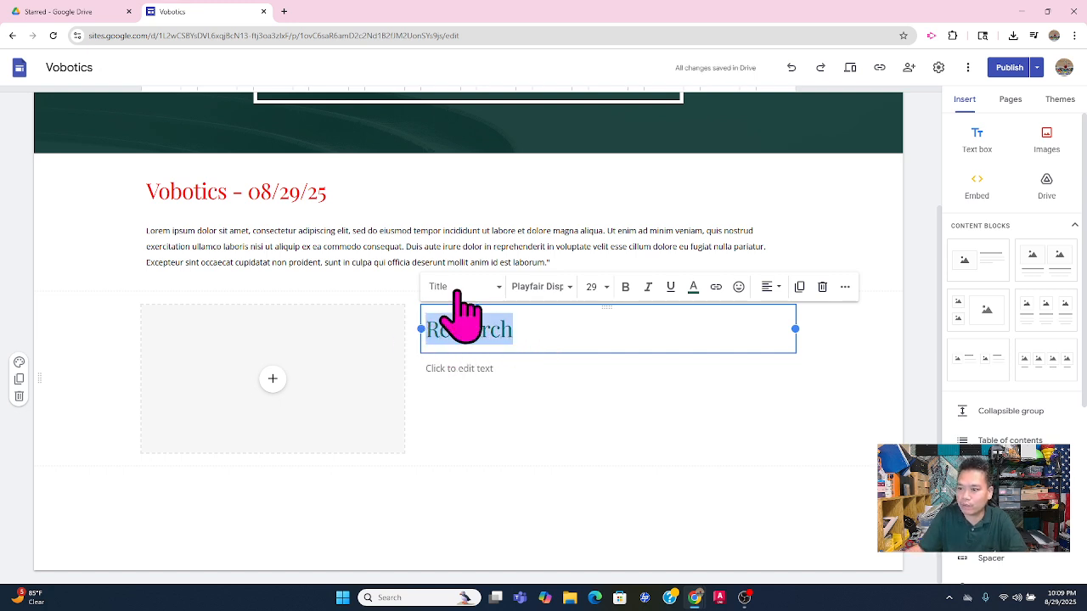
pyautogui.click(500, 286)
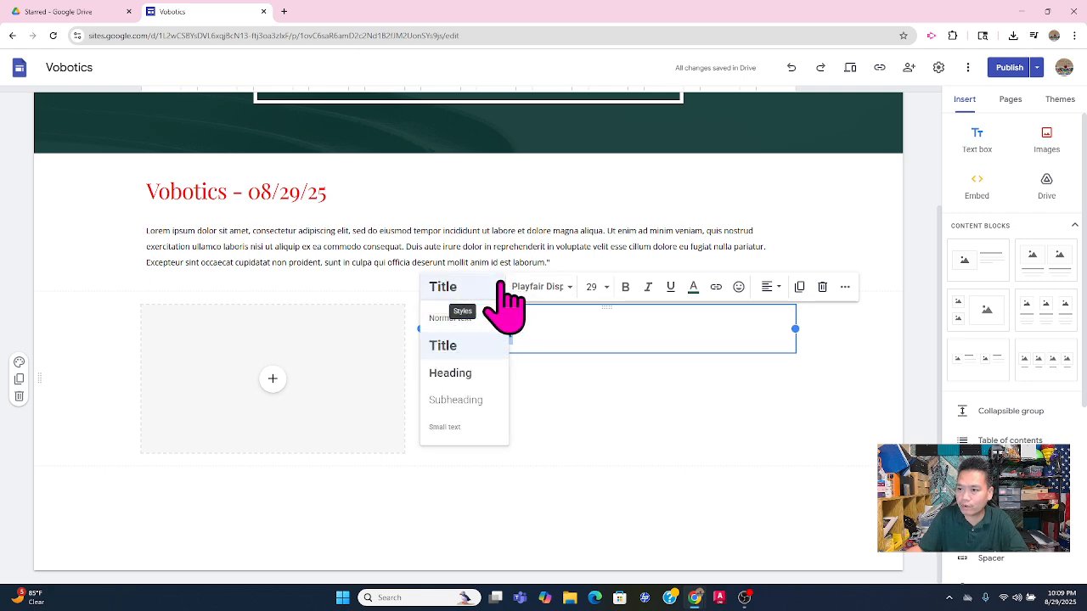
pyautogui.click(446, 375)
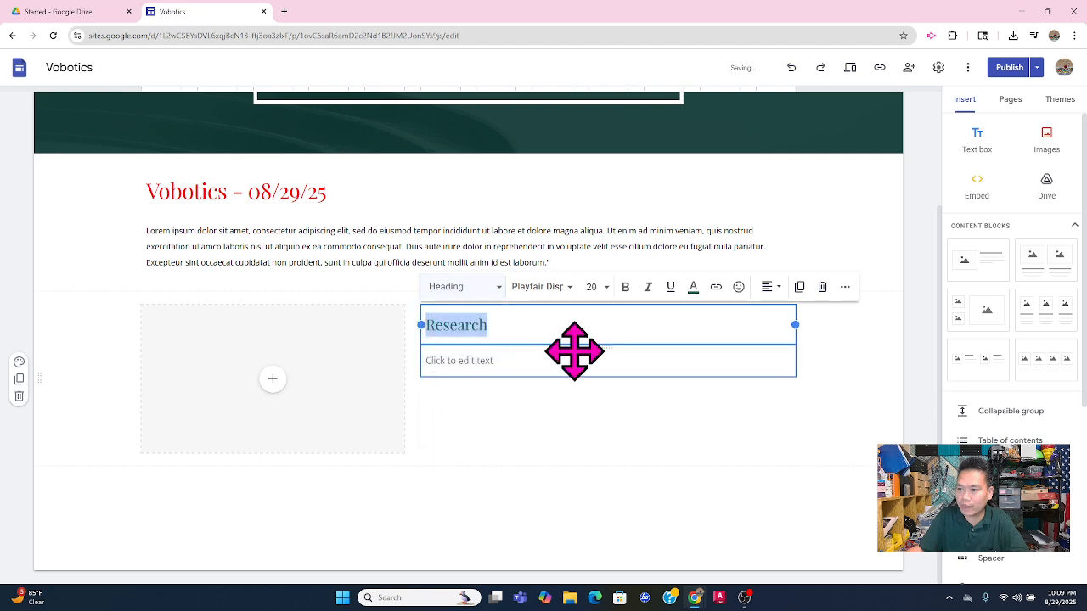
# Fill the body text under the Research heading on the Projects page with the Lorem ipsum paragraph.
pyautogui.click(514, 356)
pyautogui.click(509, 363)
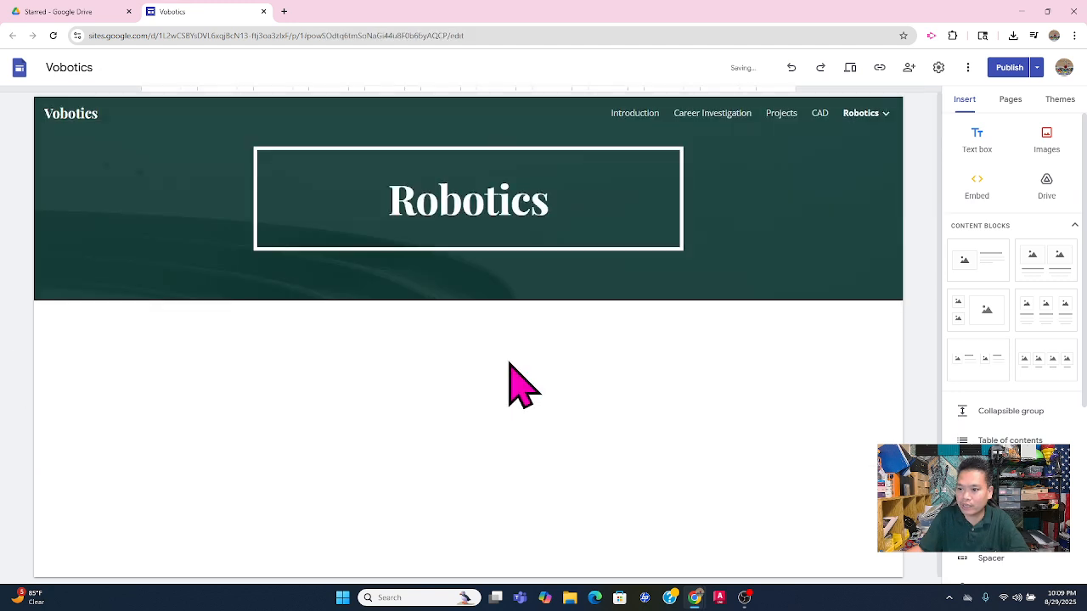
pyautogui.click(780, 114)
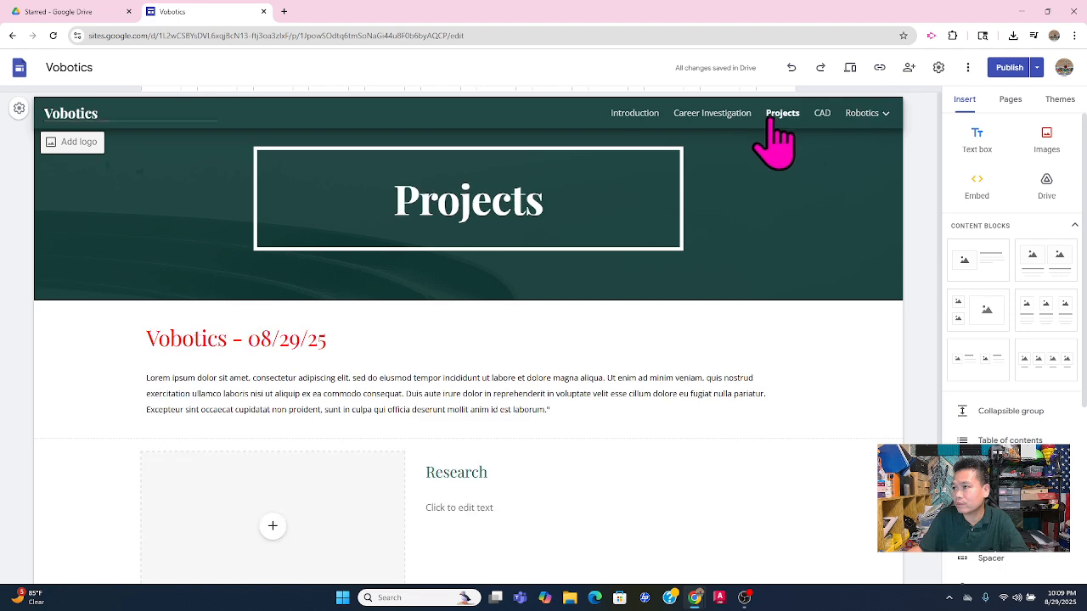
pyautogui.click(482, 508)
pyautogui.write('Lorem ipsum dolor sit amet, consectetur adipiscing elit, sed do eiusmod tempor incididunt ut labore et dolore magna aliqua. Ut enim ad minim veniam, quis nostrud exercitation ullamco laboris nisi ut aliquip ex ea commodo consequat. Duis aute irure dolor in reprehenderit in voluptate velit esse cillum dolore eu fugiat nulla pariatur. Excepteur sint occaecat cupidatat non proident, sunt in culpa qui officia deserunt mollit anim id est laborum."')
pyautogui.scroll(-2, 516, 498)
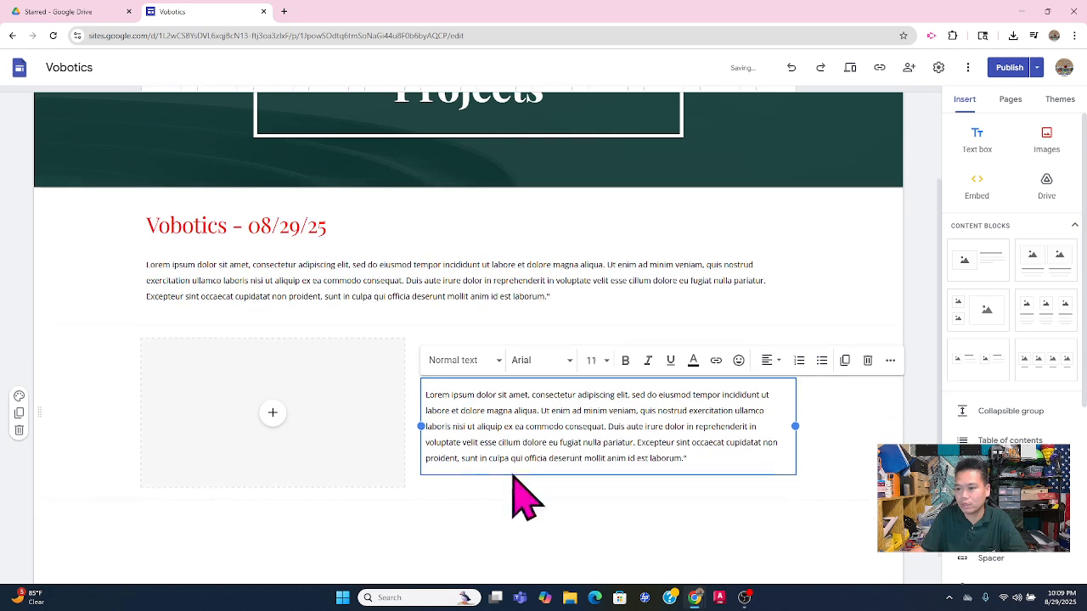
pyautogui.click(456, 503)
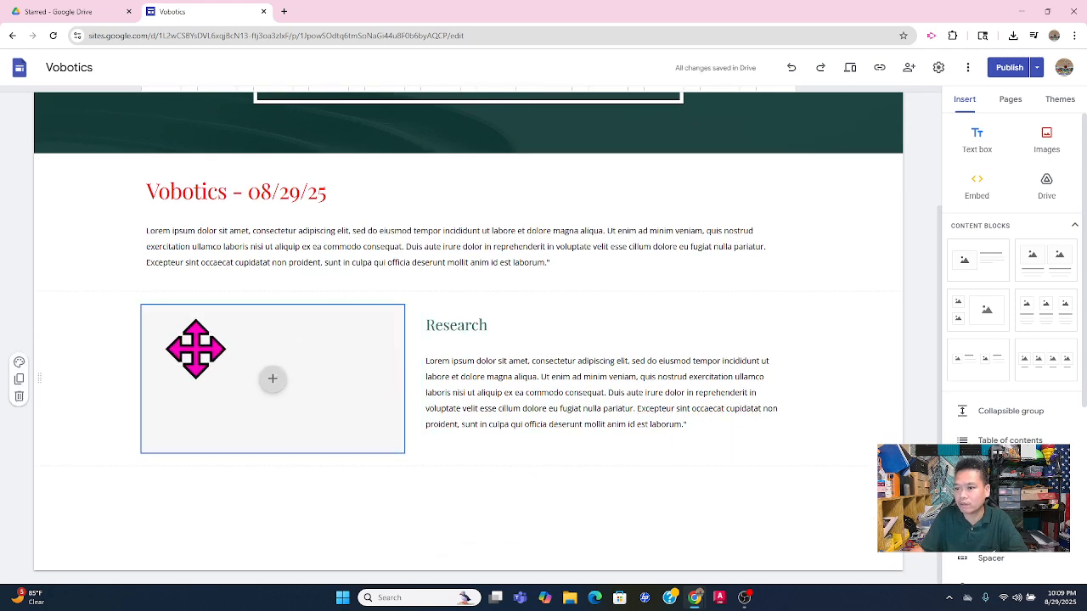
# Try to add an image to the placeholder beside the Research text by selecting an existing image.
pyautogui.click(272, 380)
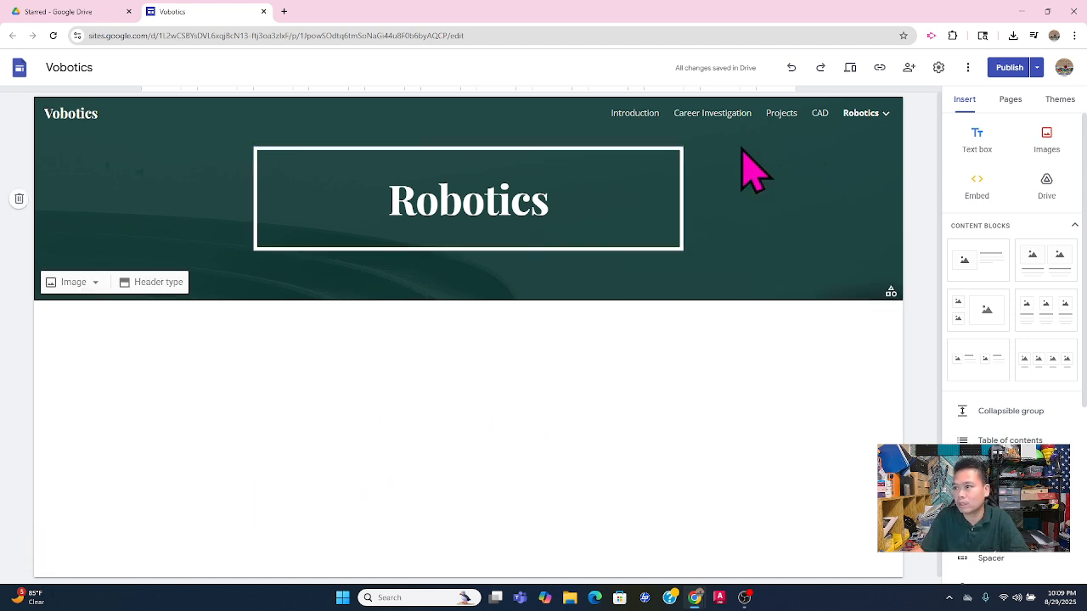
pyautogui.click(773, 116)
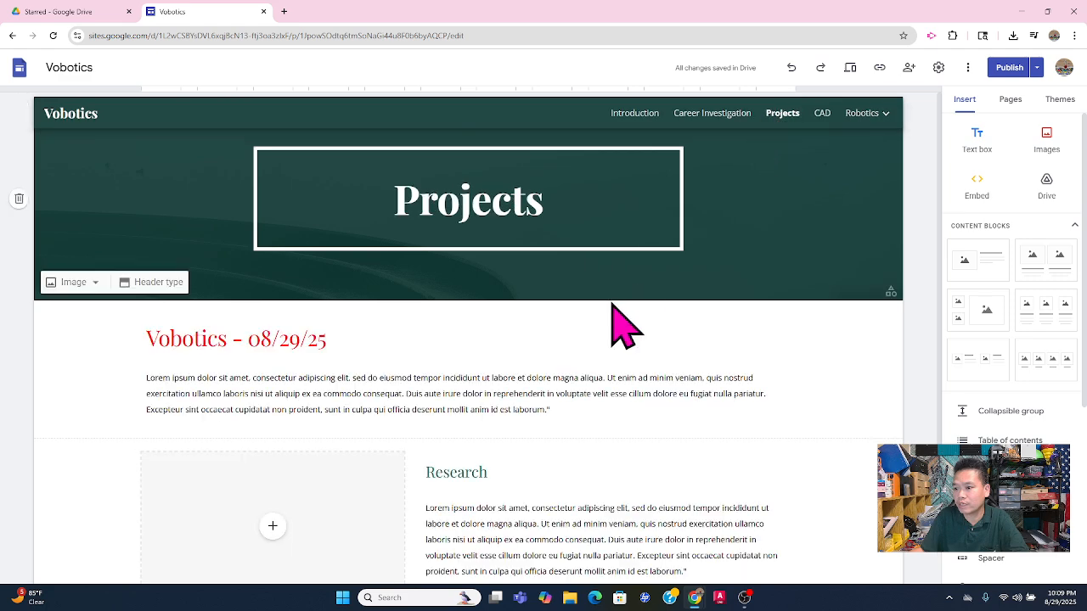
pyautogui.scroll(-3, 636, 311)
pyautogui.click(273, 380)
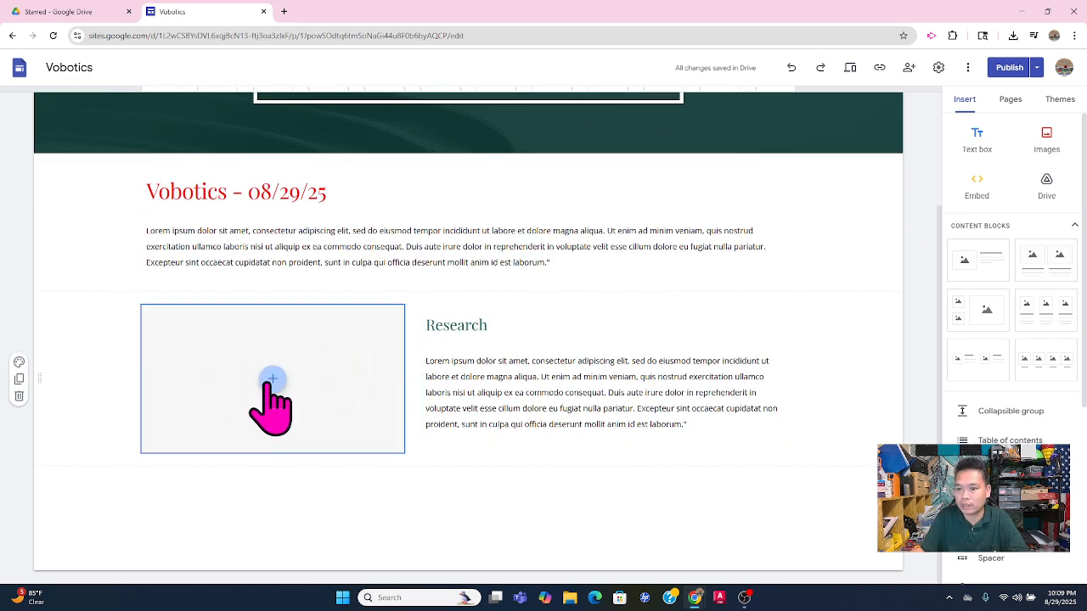
pyautogui.click(314, 438)
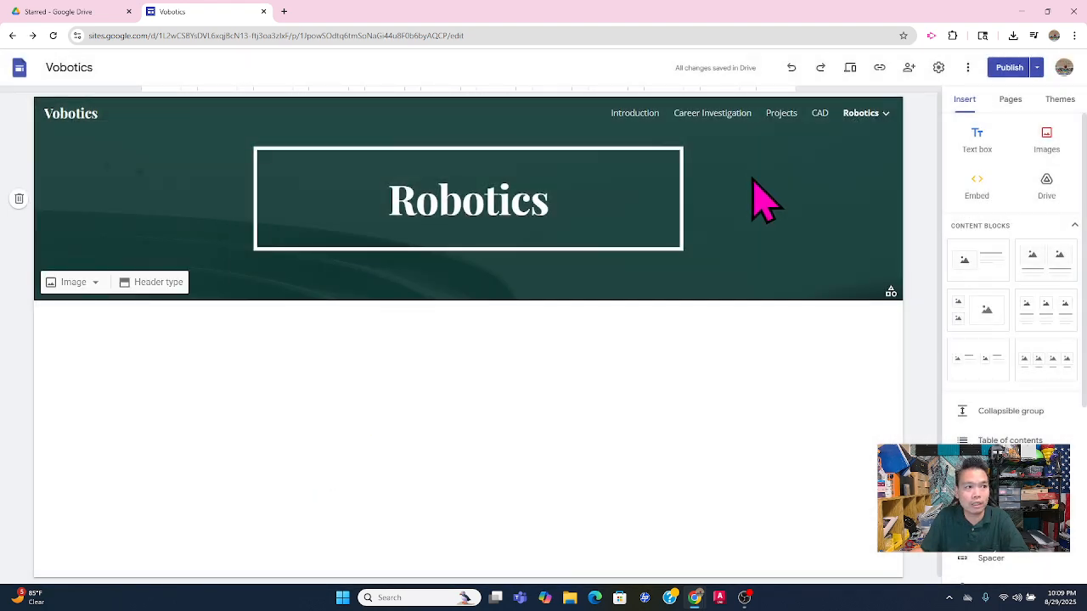
# Return to the Projects page and try to upload the image file "2" from Downloads into the Research block's placeholder.
pyautogui.click(782, 115)
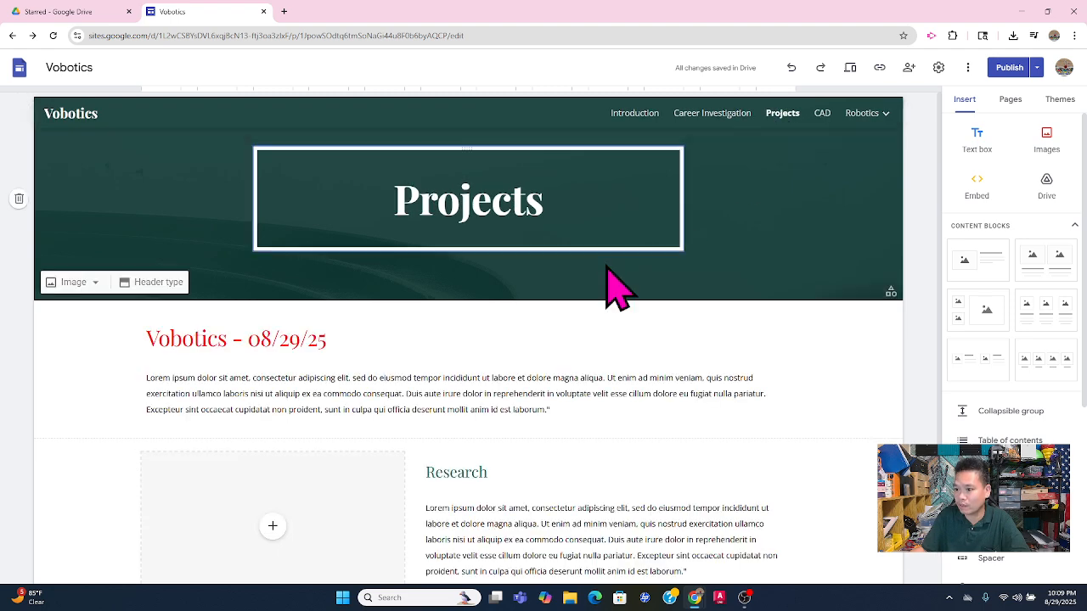
pyautogui.scroll(-2, 470, 396)
pyautogui.click(272, 380)
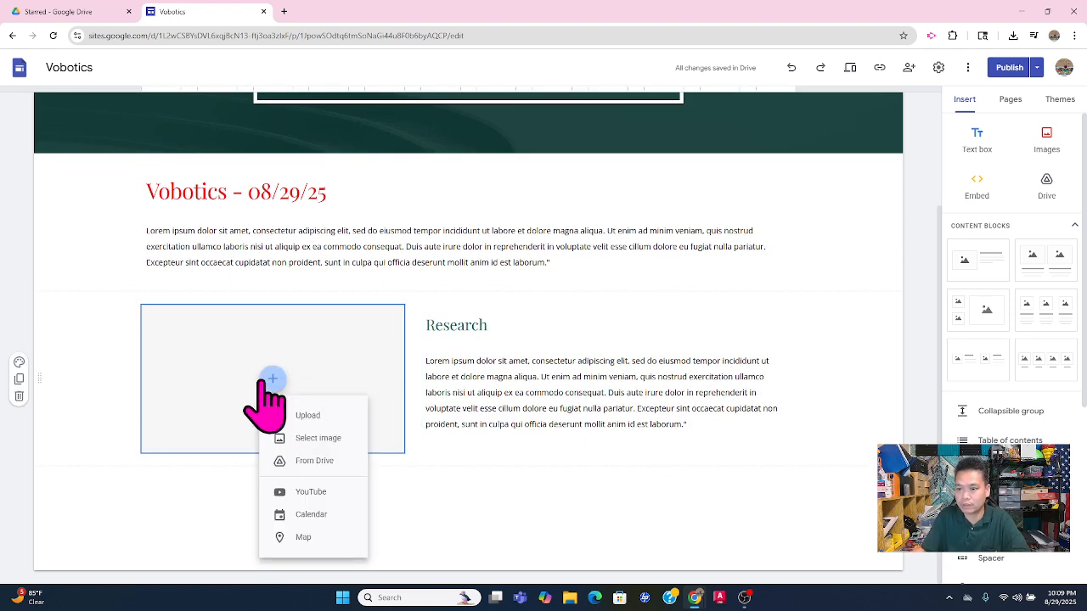
pyautogui.click(307, 416)
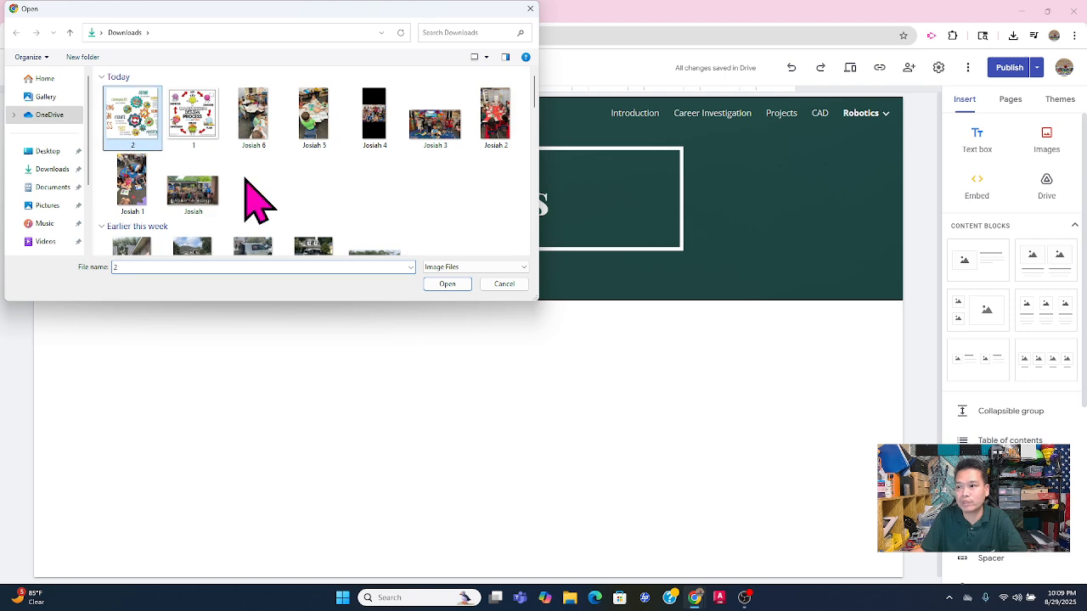
pyautogui.click(457, 286)
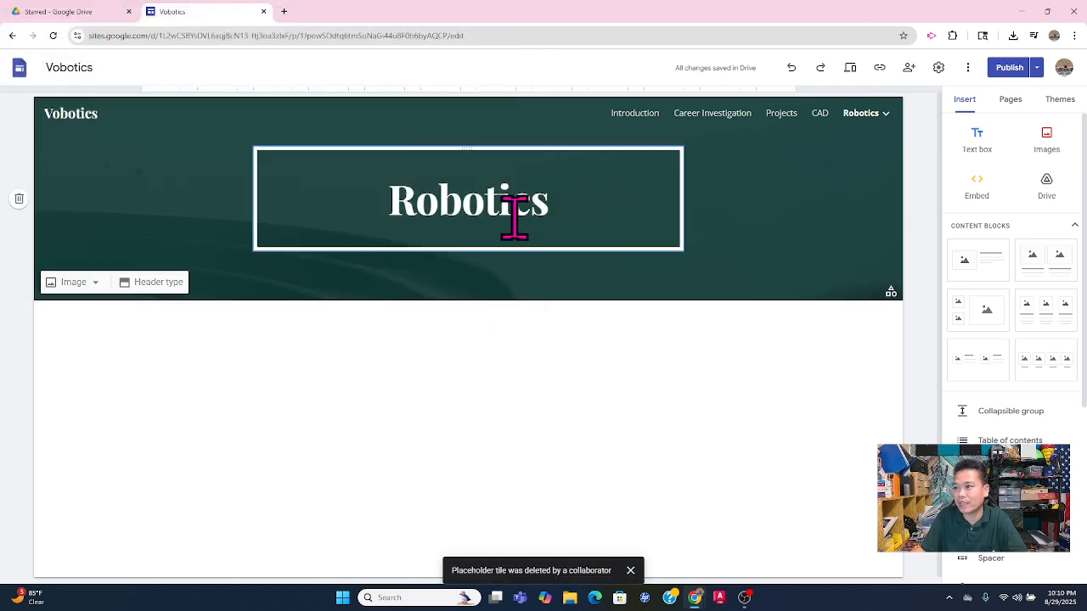
# Go back to the Projects page and retry selecting an image for the Research block's placeholder.
pyautogui.click(779, 117)
pyautogui.scroll(-2, 342, 376)
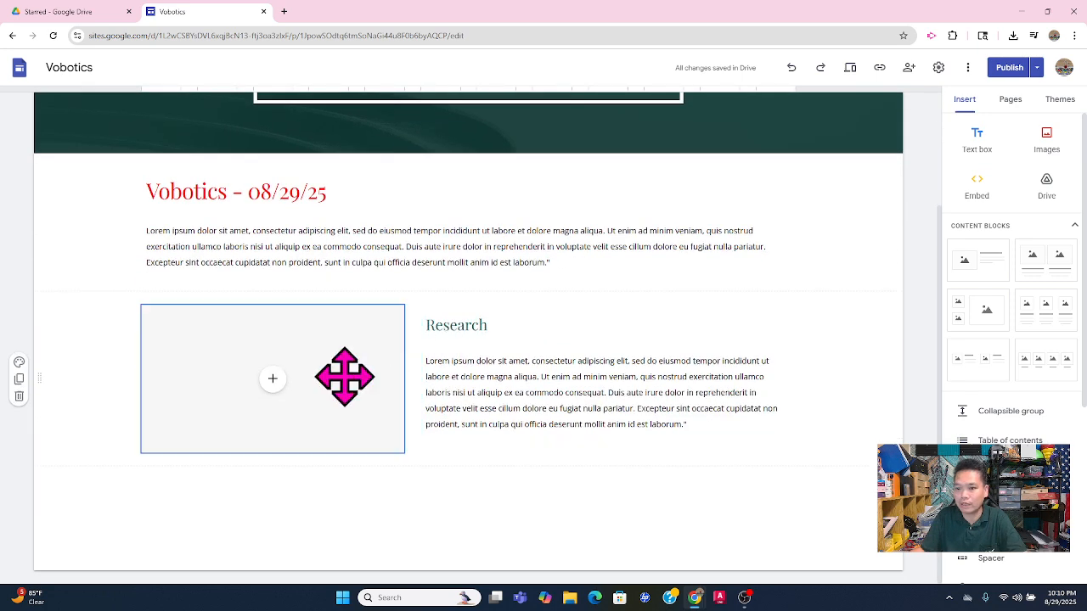
pyautogui.click(273, 379)
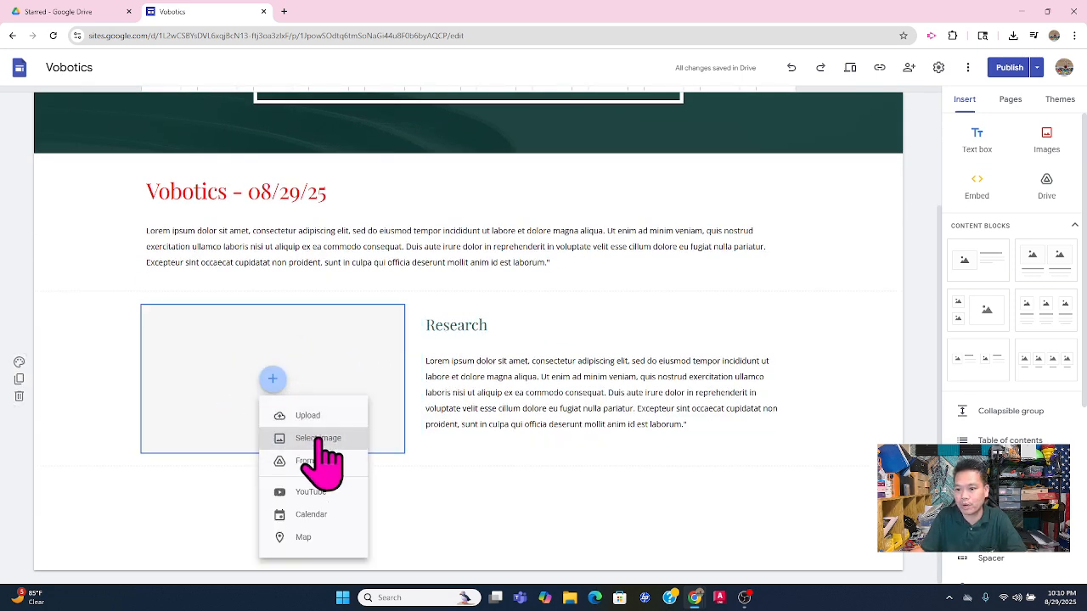
pyautogui.click(325, 440)
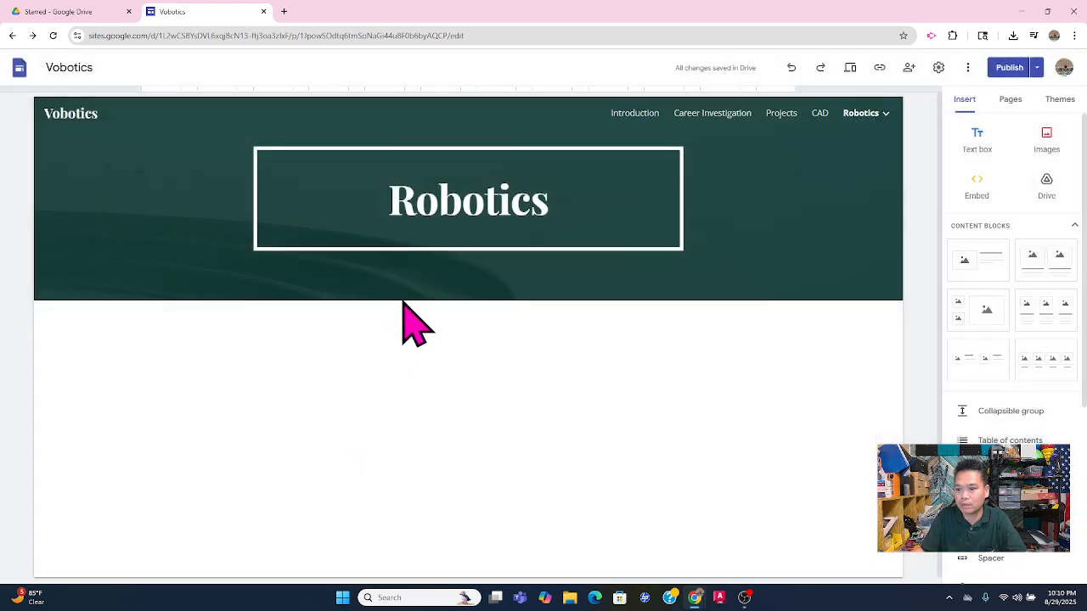
# Hide the Robotics page from the site navigation.
pyautogui.moveTo(849, 123)
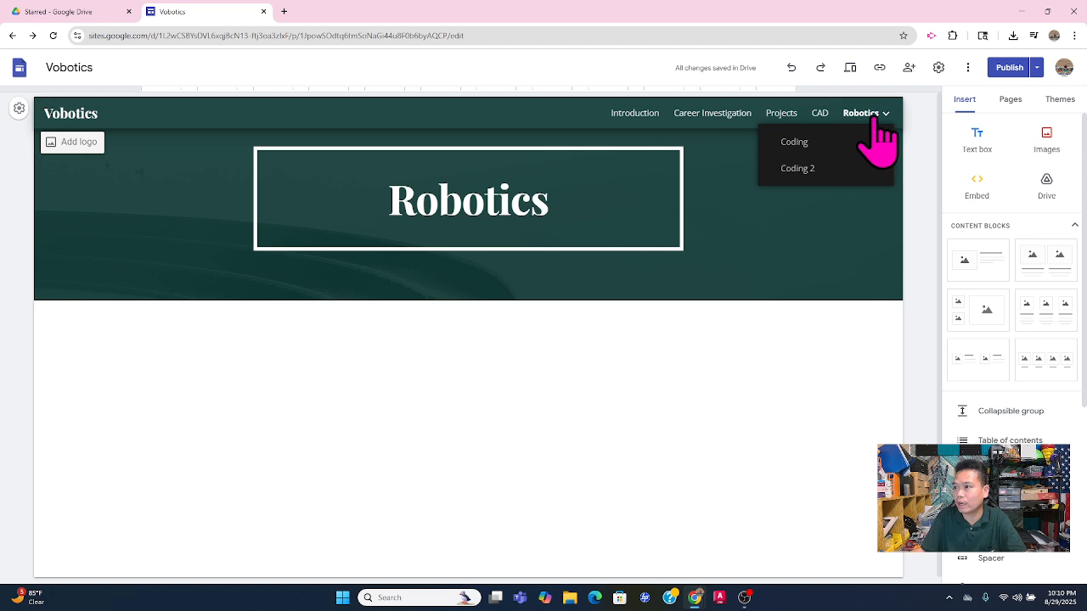
pyautogui.click(1011, 100)
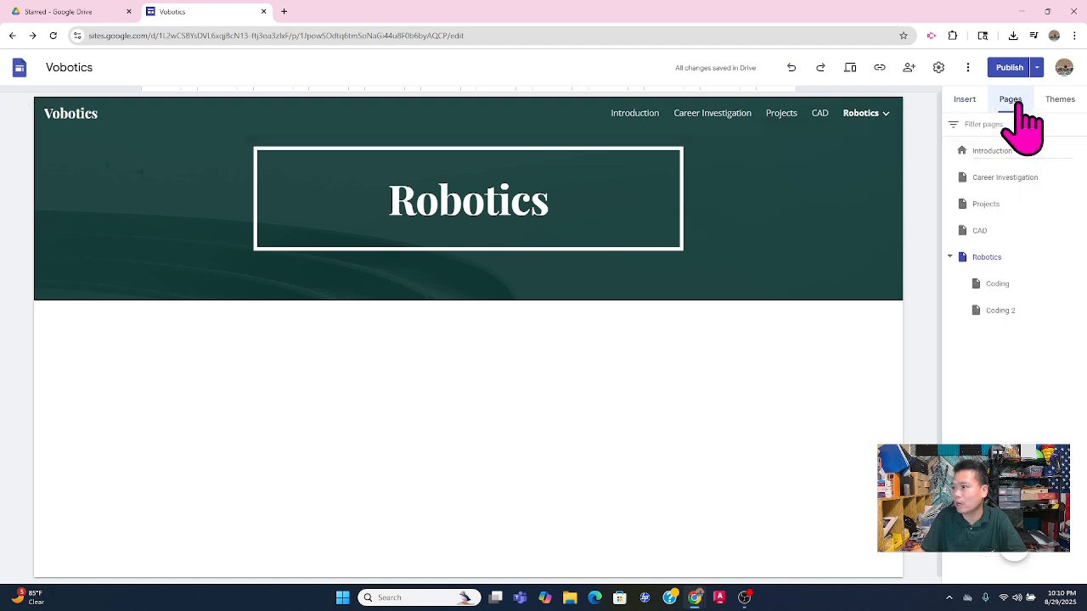
pyautogui.click(1078, 257)
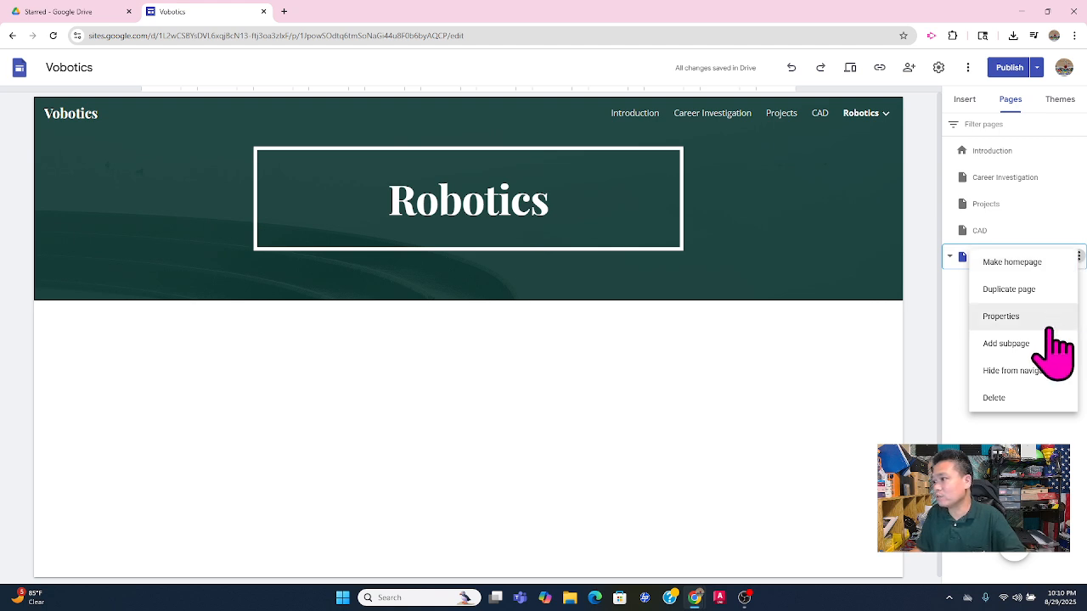
pyautogui.click(1027, 370)
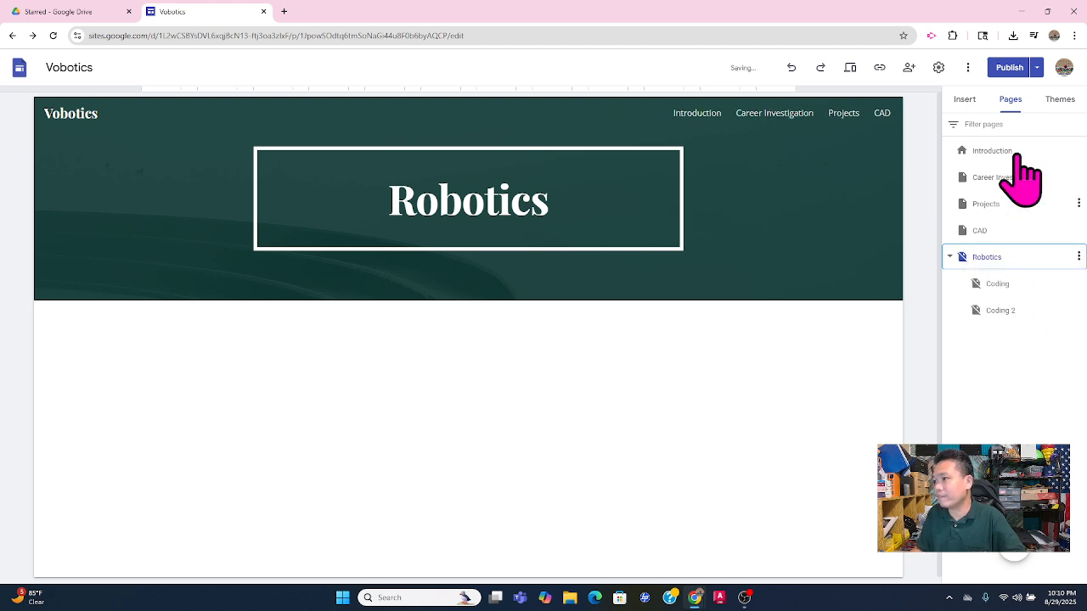
# Review and publish the site changes, and view the published site.
pyautogui.click(1010, 68)
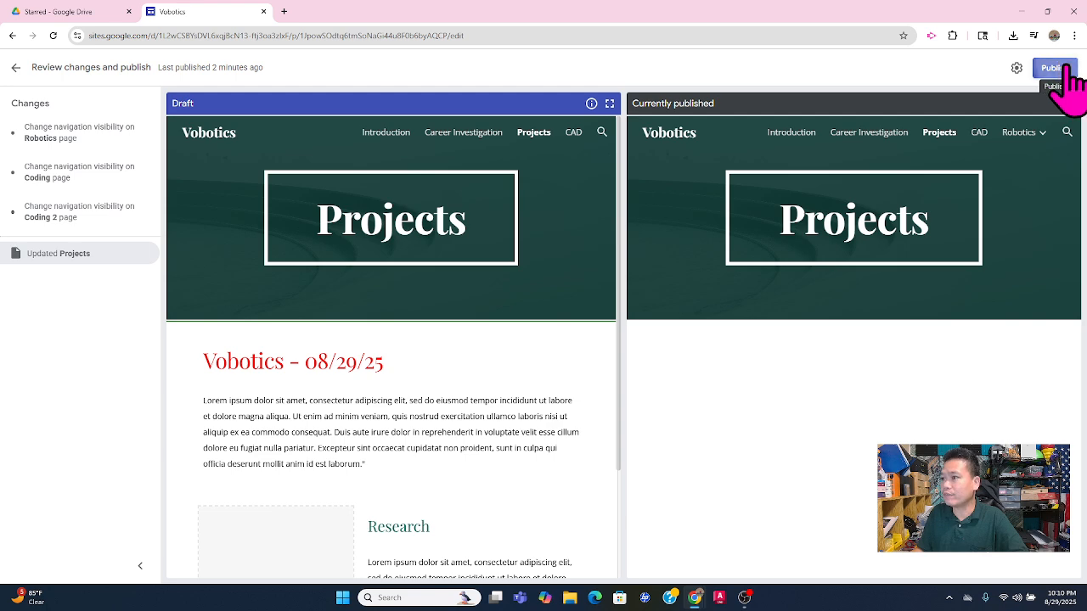
pyautogui.click(1057, 68)
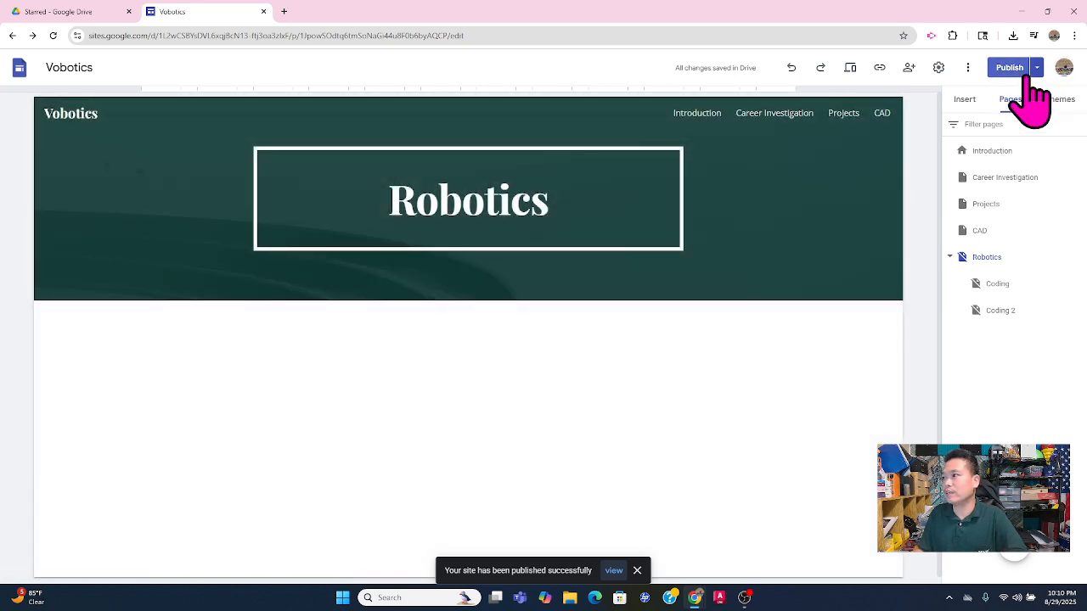
pyautogui.click(1037, 67)
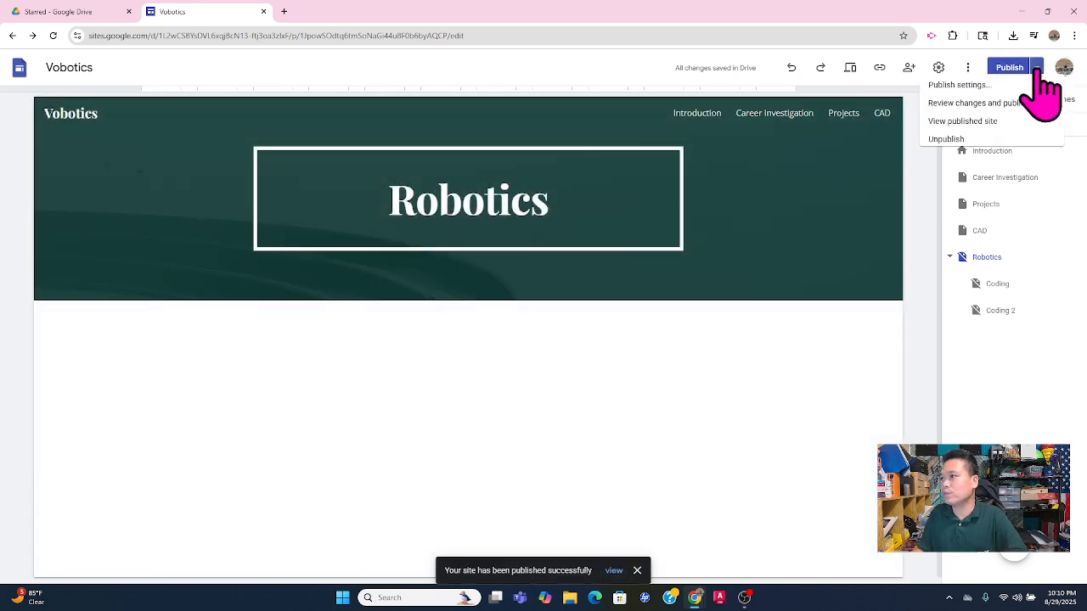
pyautogui.click(933, 127)
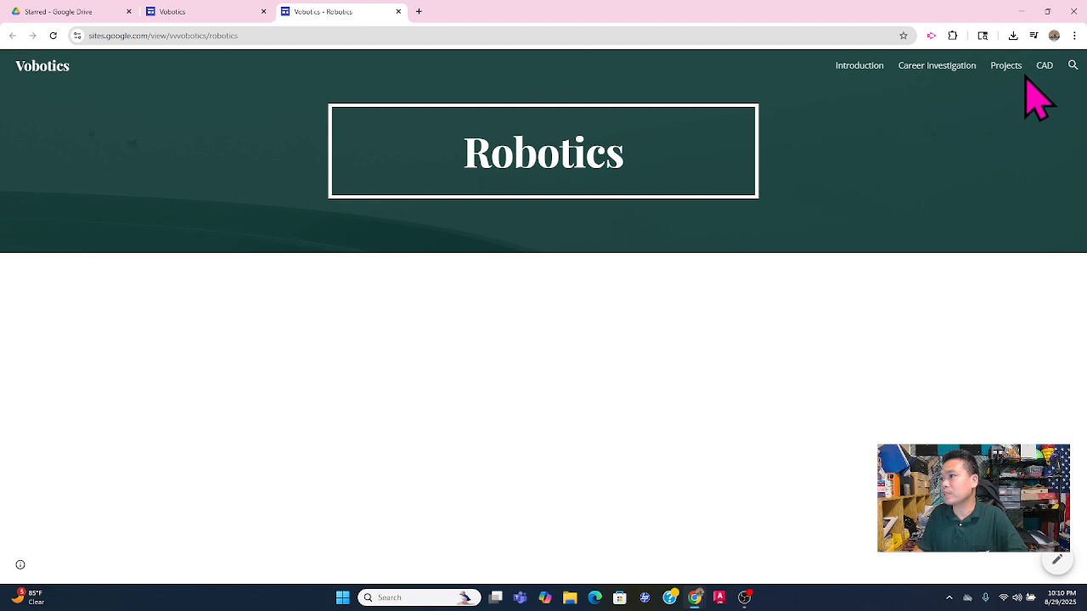
# Open the editor from the published site, and look through the Introduction, Career Investigation, Projects, CAD and Robotics pages.
pyautogui.click(1057, 564)
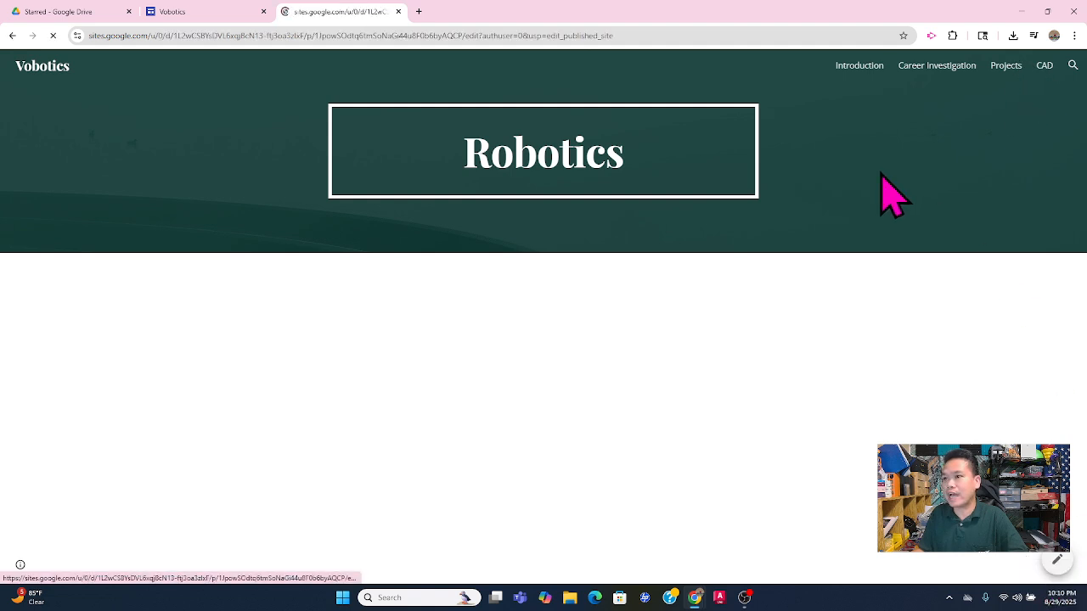
pyautogui.click(576, 189)
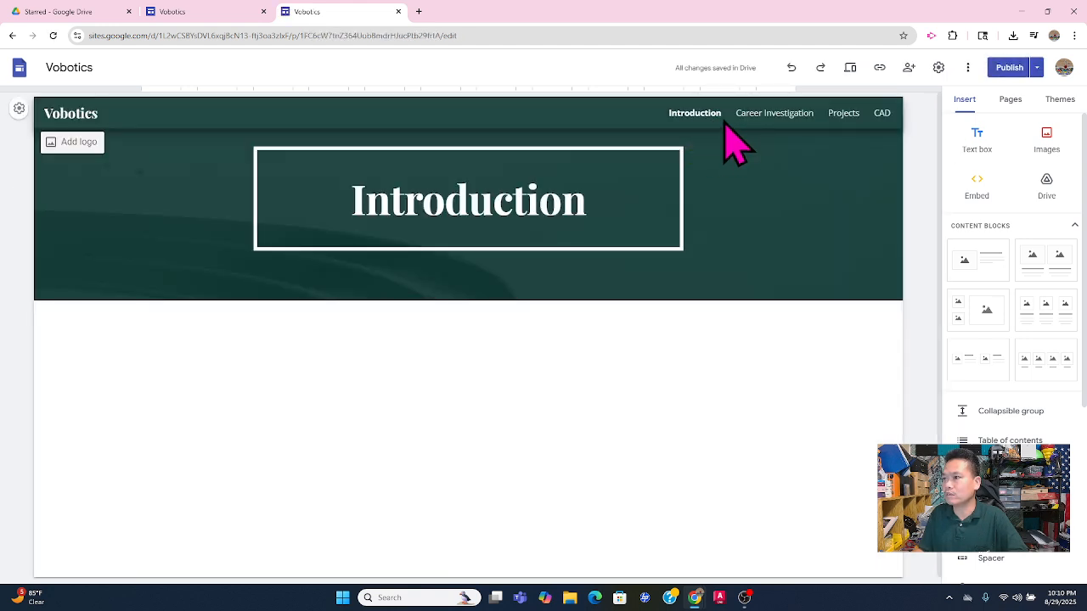
pyautogui.click(1010, 100)
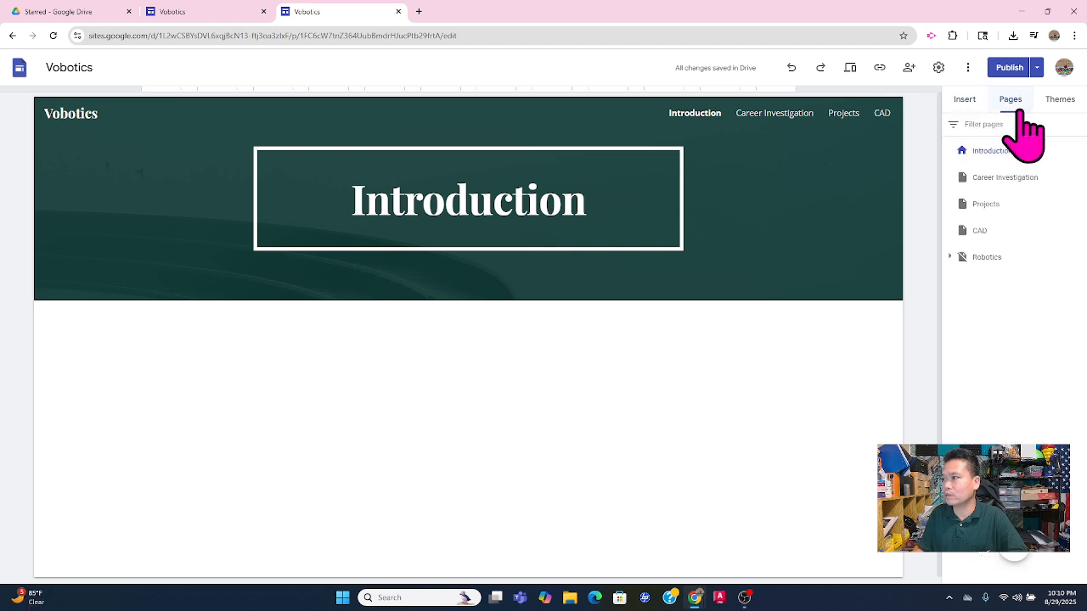
pyautogui.click(1010, 180)
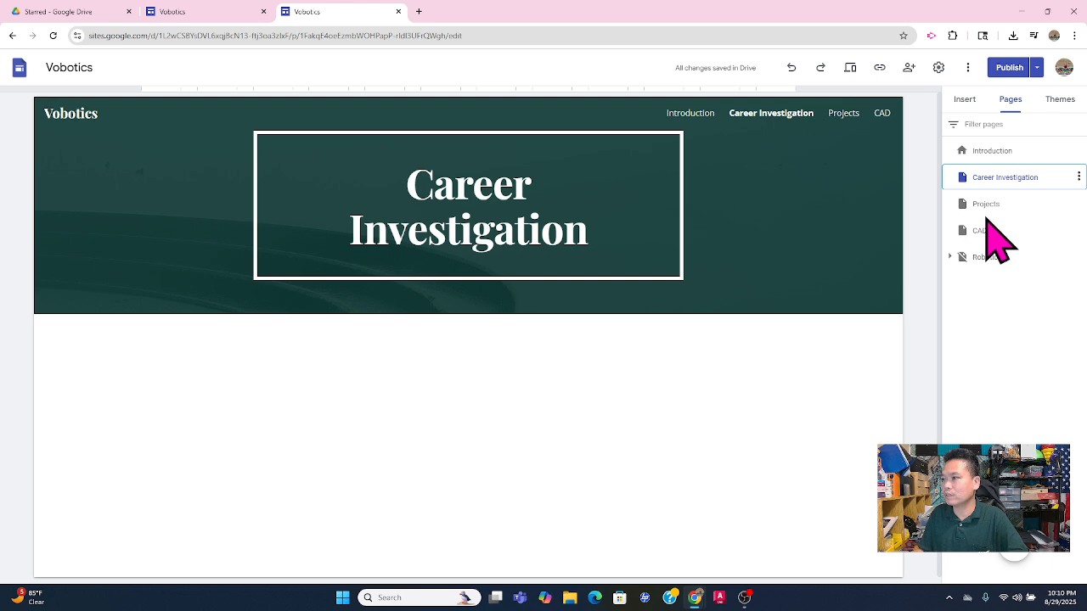
pyautogui.click(988, 208)
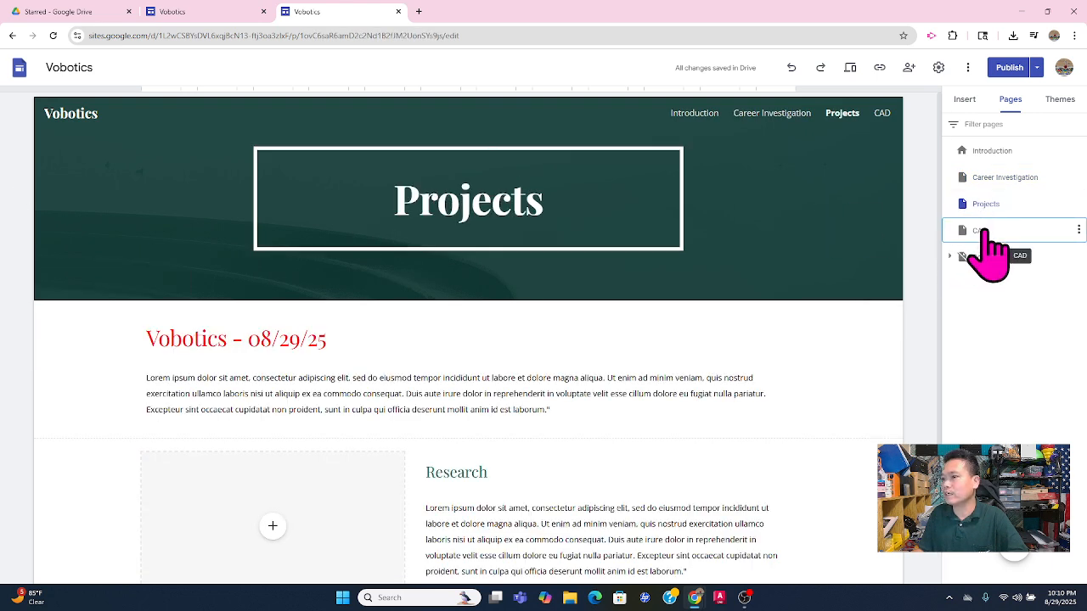
pyautogui.click(985, 231)
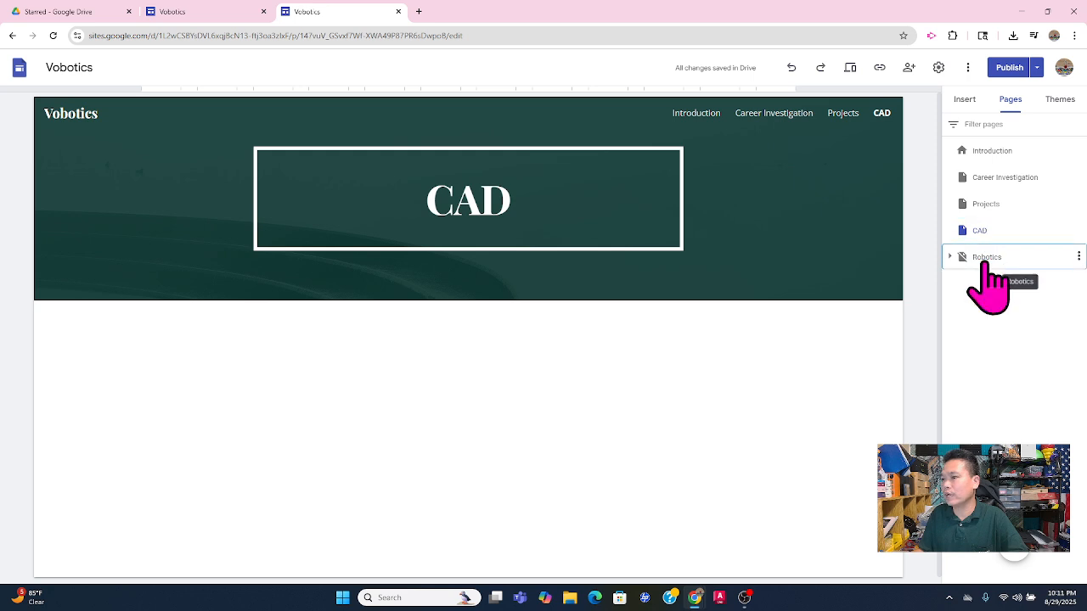
pyautogui.click(986, 257)
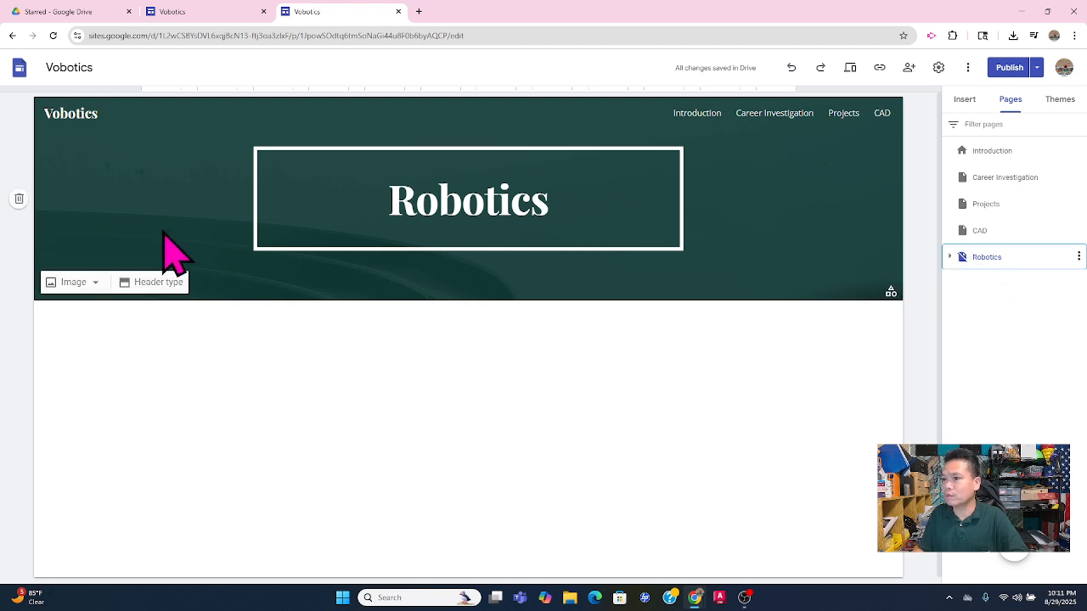
# Look at the Robotics page's title block and the Introduction page.
pyautogui.click(419, 203)
pyautogui.click(416, 201)
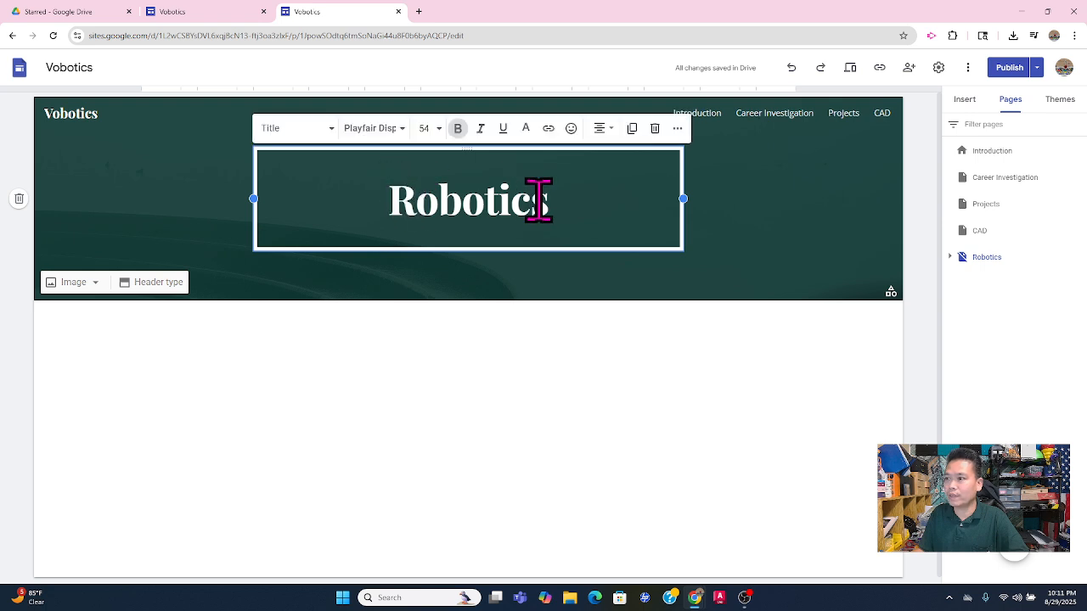
pyautogui.click(586, 289)
pyautogui.click(997, 153)
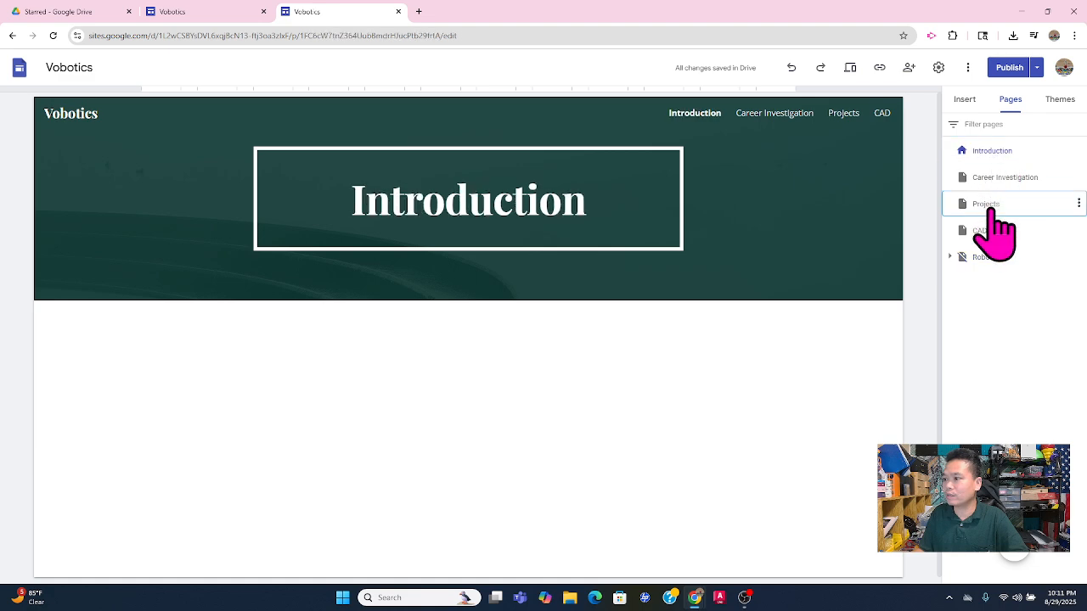
# Open the Projects page and fill the Research block's empty placeholder with the red-and-black crowd photo from the recent Google Drive images.
pyautogui.click(989, 210)
pyautogui.click(589, 332)
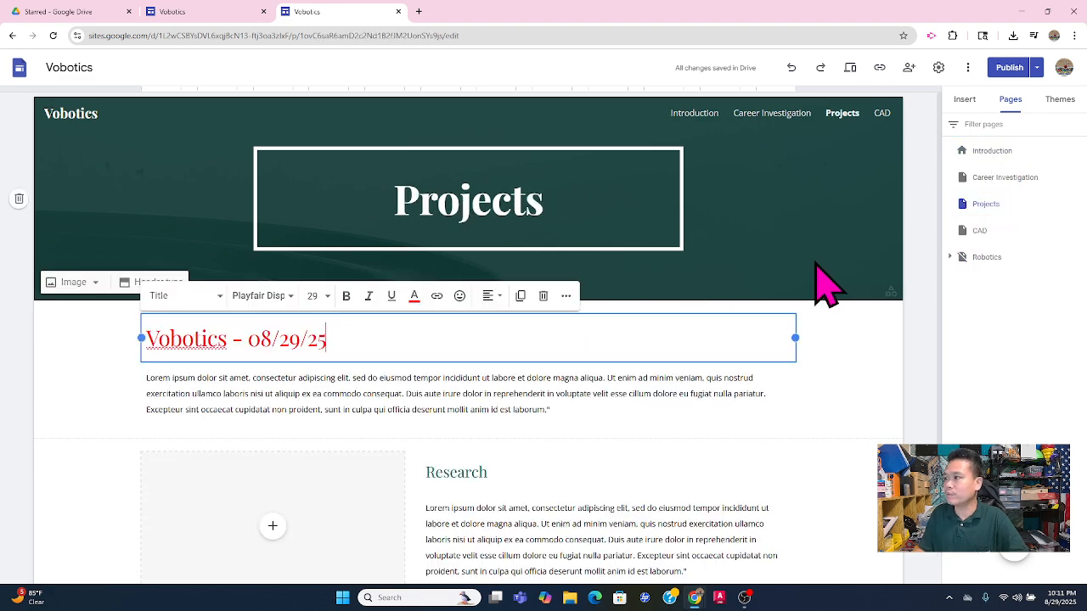
pyautogui.scroll(-2, 817, 376)
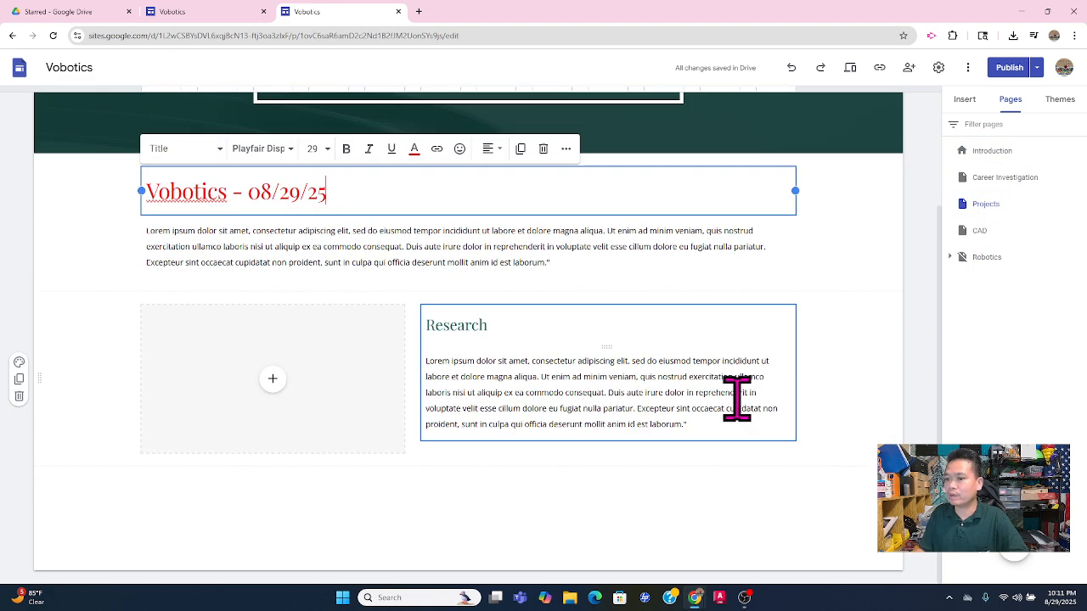
pyautogui.click(285, 394)
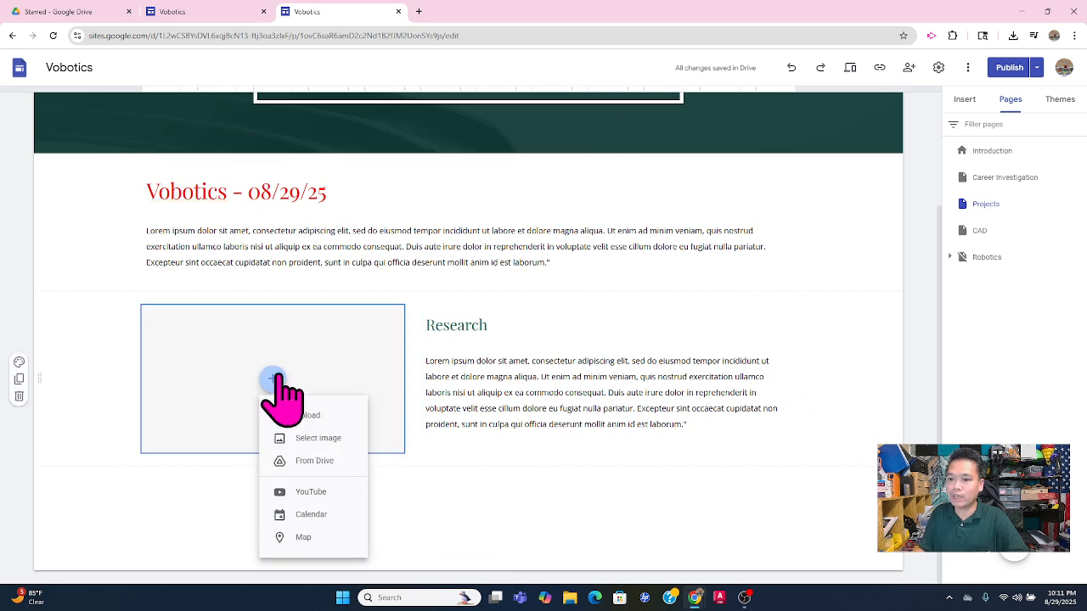
pyautogui.click(327, 441)
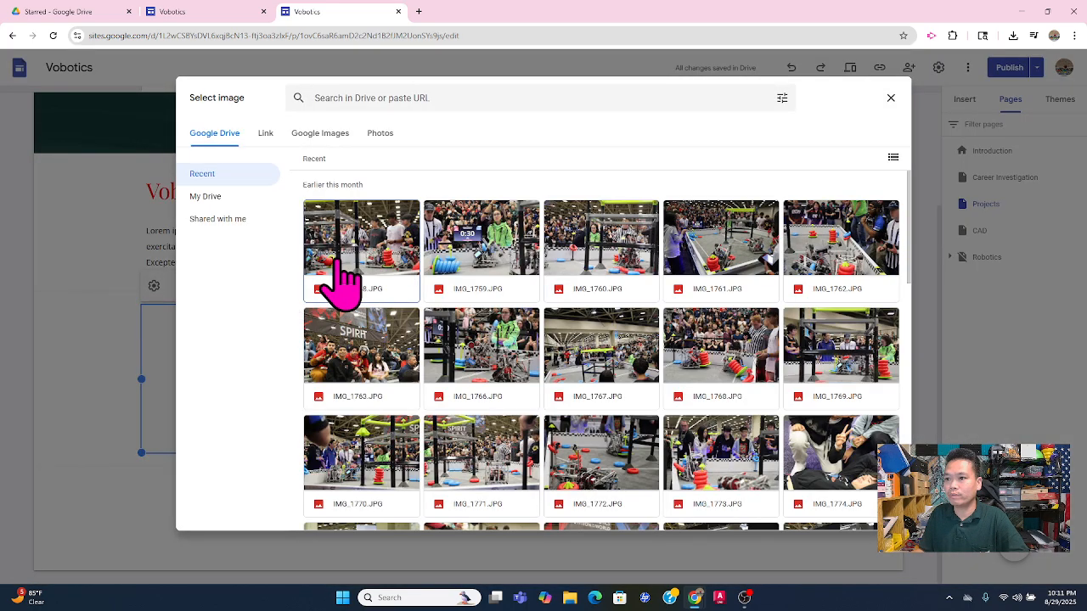
pyautogui.scroll(-5, 388, 315)
pyautogui.scroll(5, 376, 315)
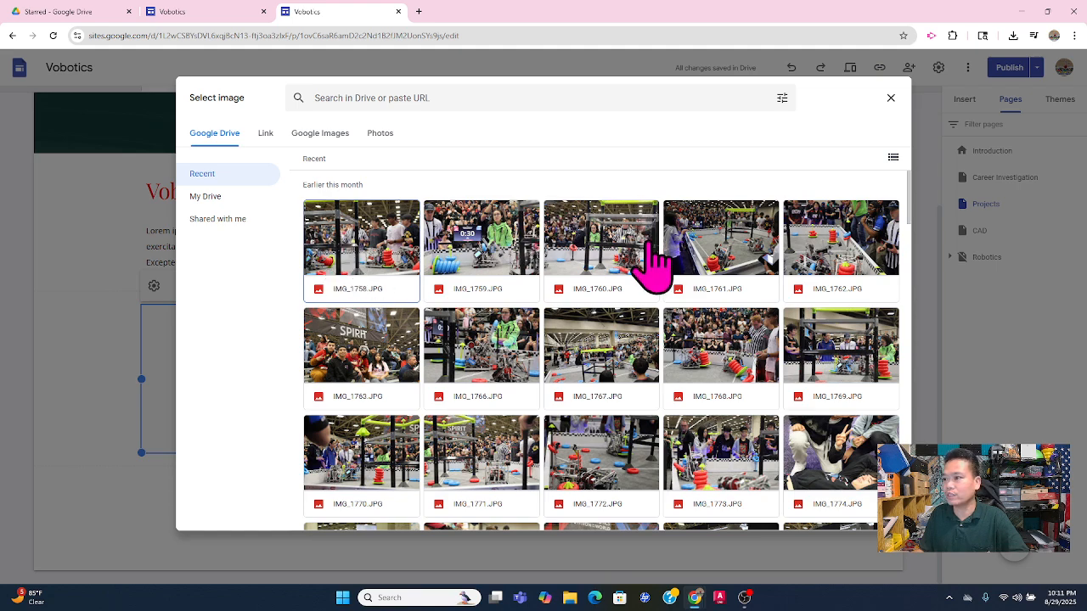
pyautogui.scroll(-4, 684, 318)
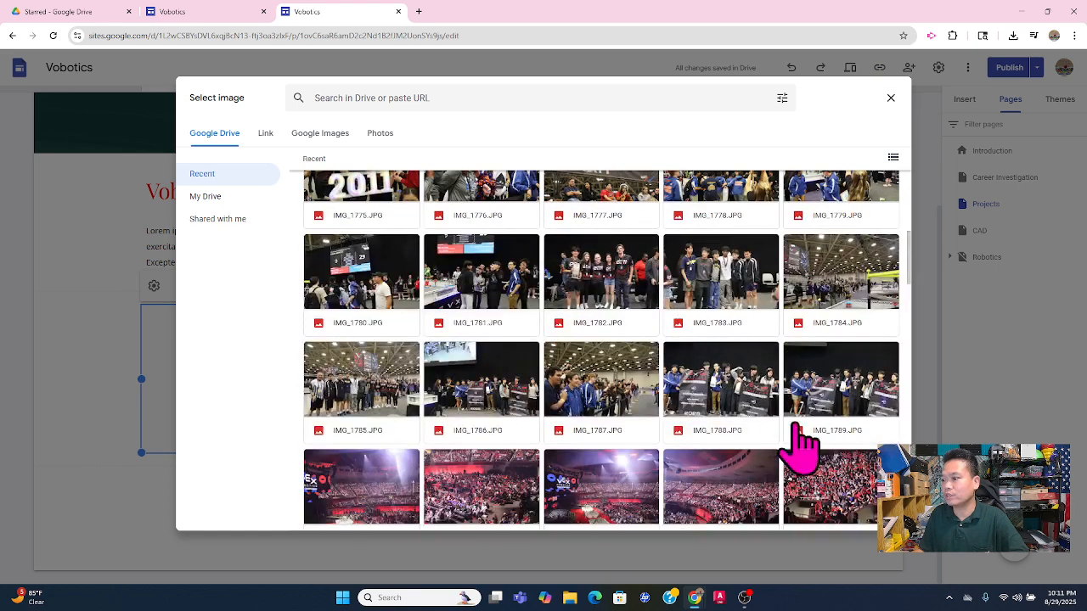
pyautogui.click(847, 501)
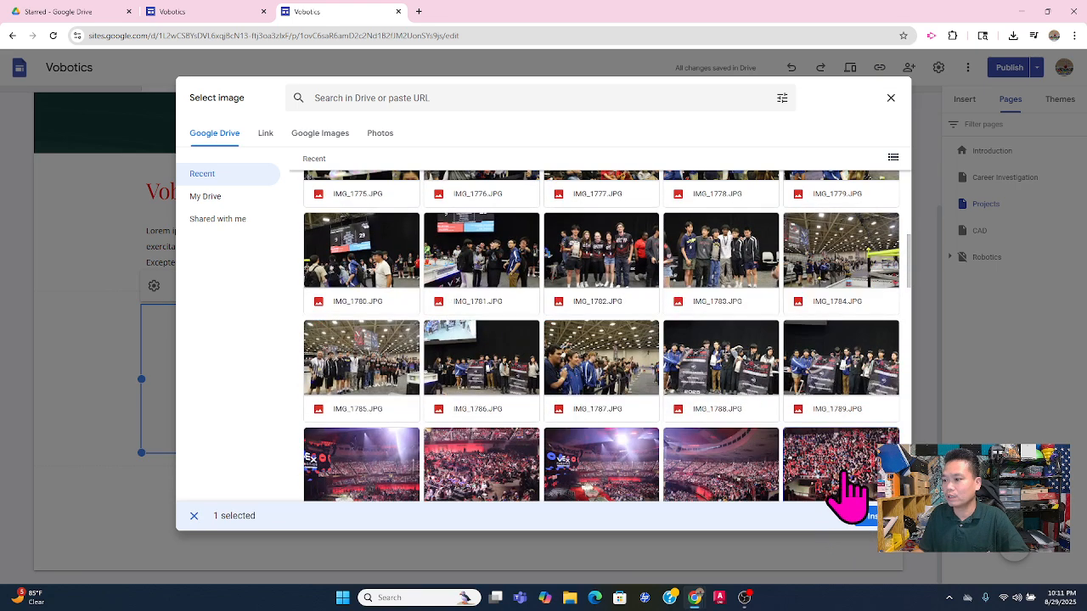
pyautogui.click(868, 515)
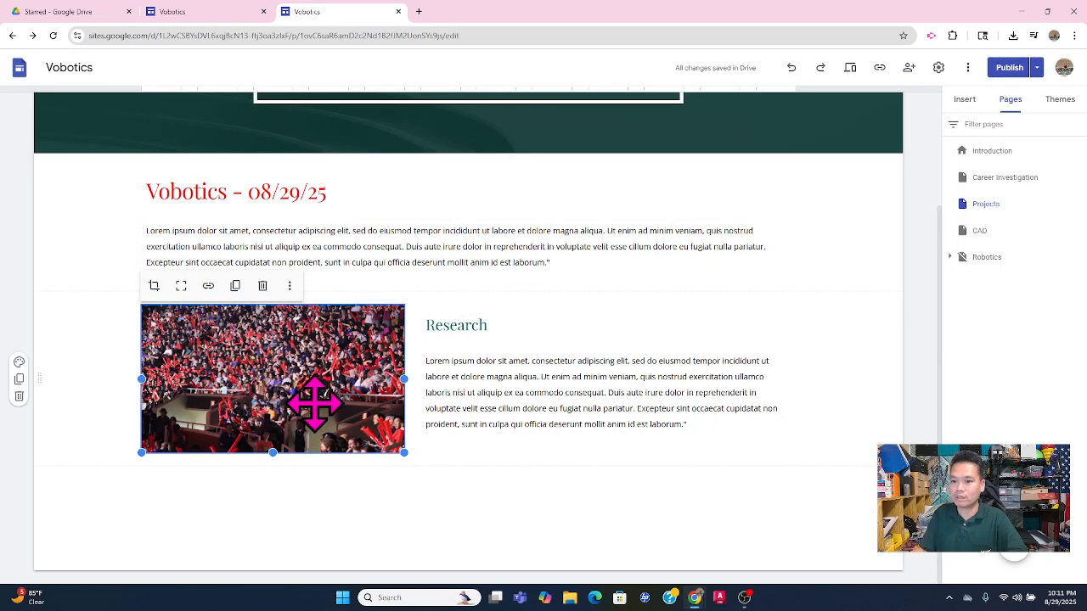
pyautogui.click(525, 472)
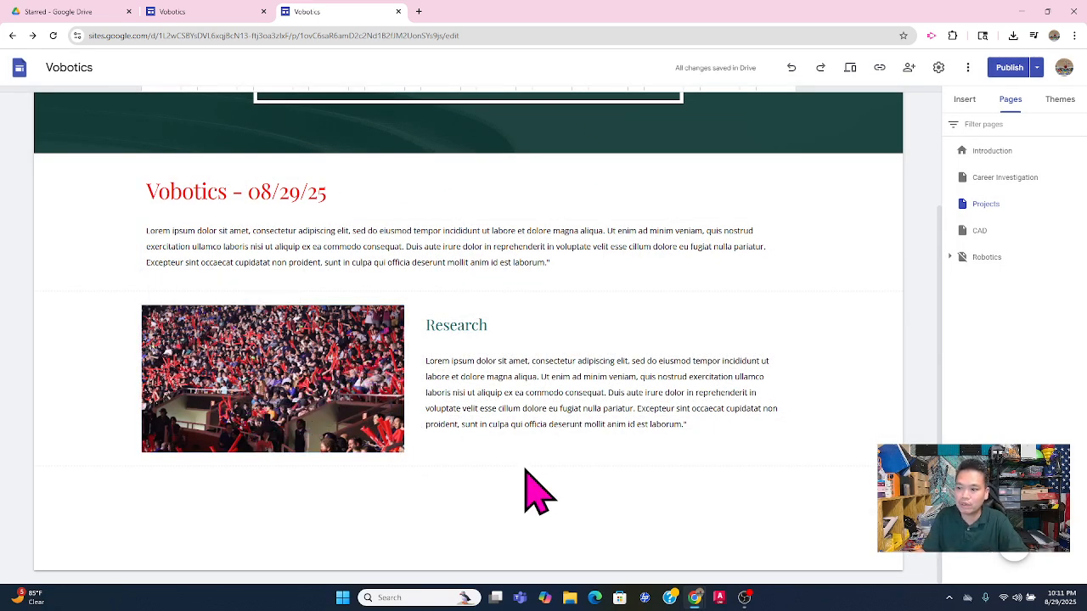
# Add a text box below the Research block and fill it with the Lorem ipsum paragraph.
pyautogui.click(964, 98)
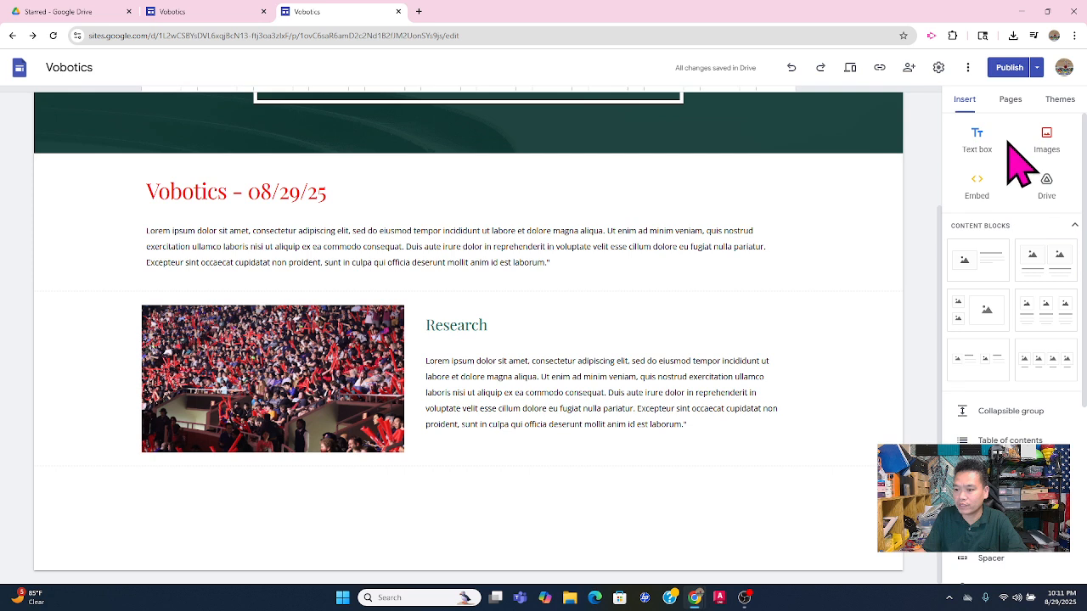
pyautogui.moveTo(992, 280); pyautogui.dragTo(1023, 296)
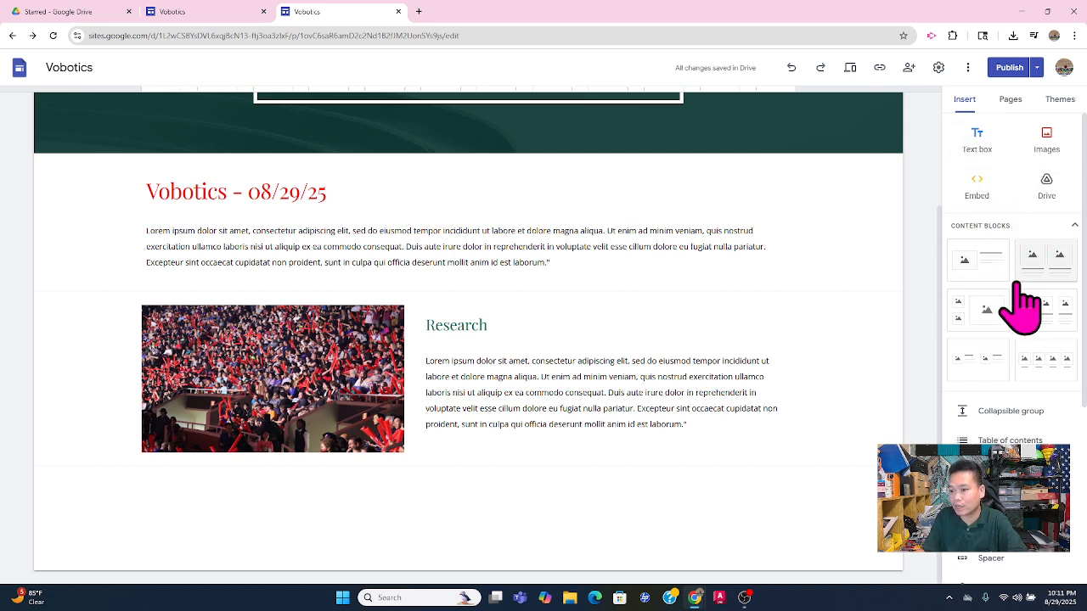
pyautogui.click(977, 140)
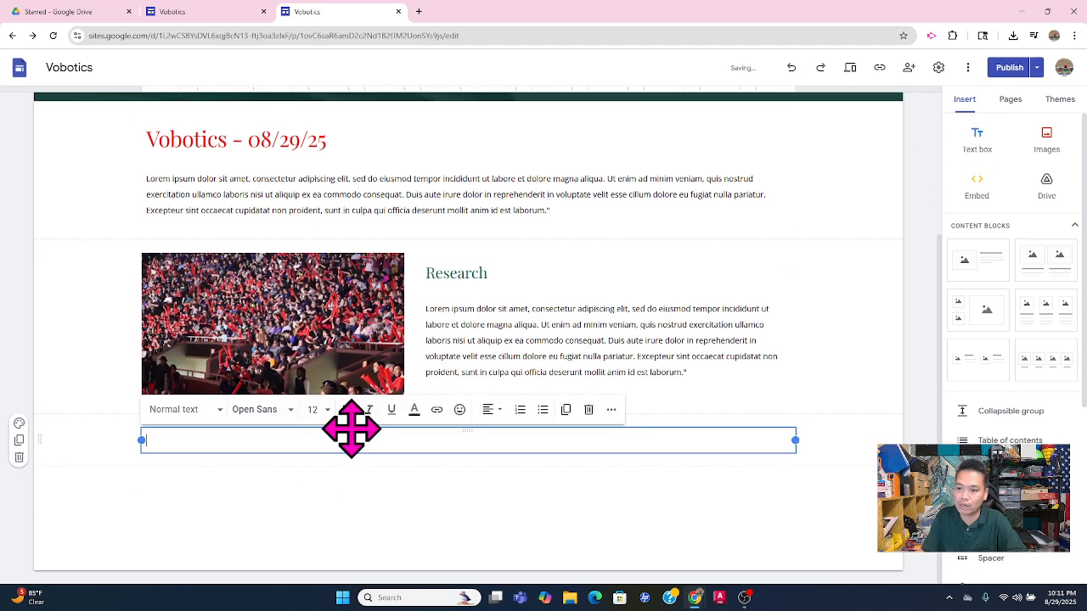
pyautogui.write('Lorem ipsum dolor sit amet, consectetur adipiscing elit, sed do eiusmod tempor incididunt ut labore et dolore magna aliqua. Ut enim ad minim veniam, quis nostrud exercitation ullamco laboris nisi ut aliquip ex ea commodo consequat. Duis aute irure dolor in reprehenderit in voluptate velit esse cillum dolore eu fugiat nulla pariatur. Excepteur sint occaecat cupidatat non proident, sunt in culpa qui officia deserunt mollit anim id est laborum."')
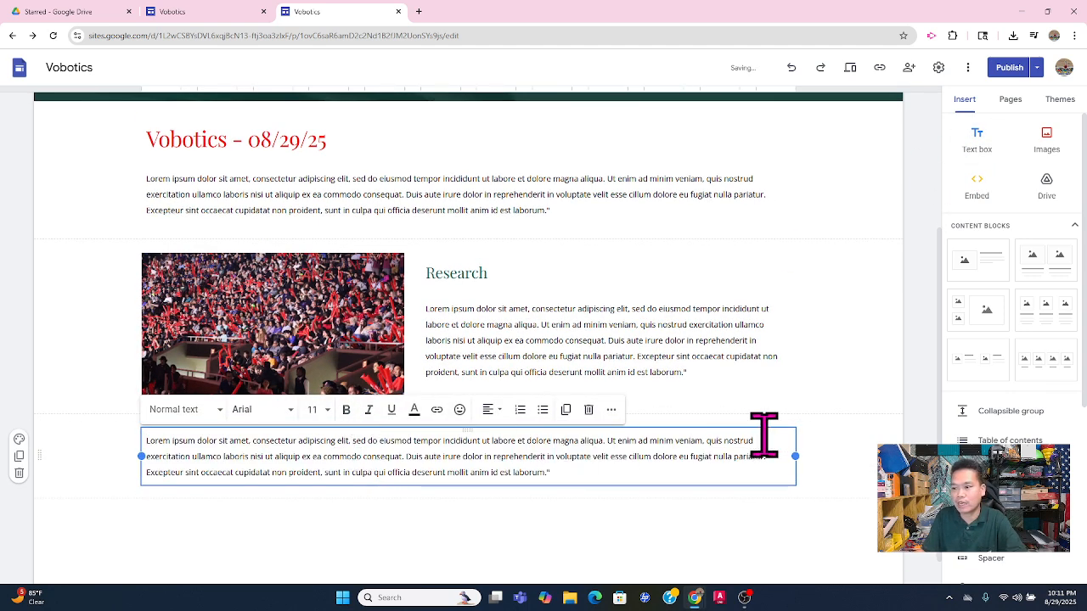
pyautogui.click(1040, 147)
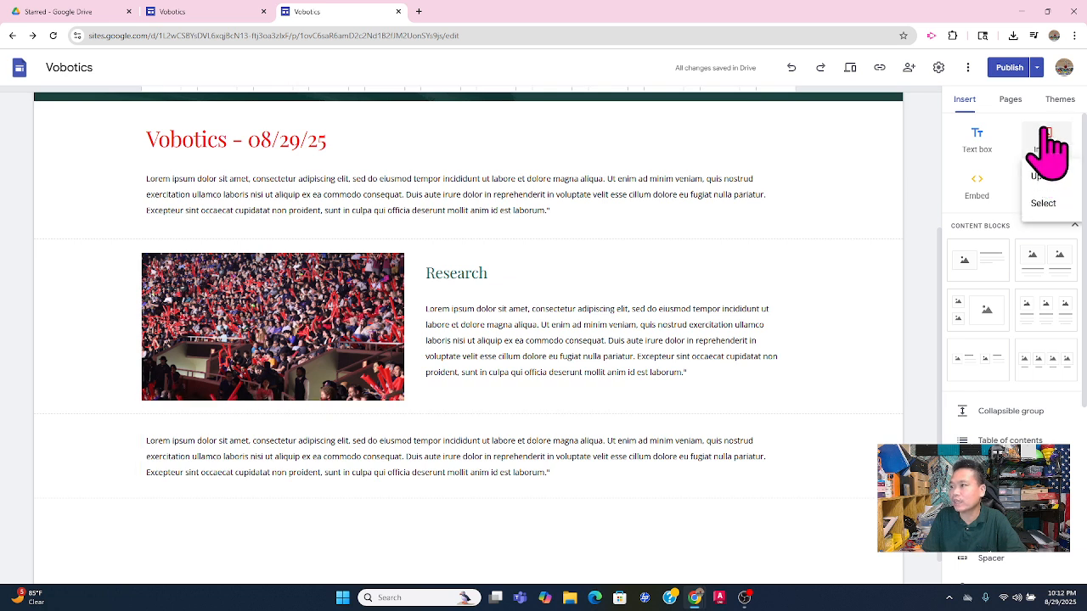
pyautogui.click(1050, 136)
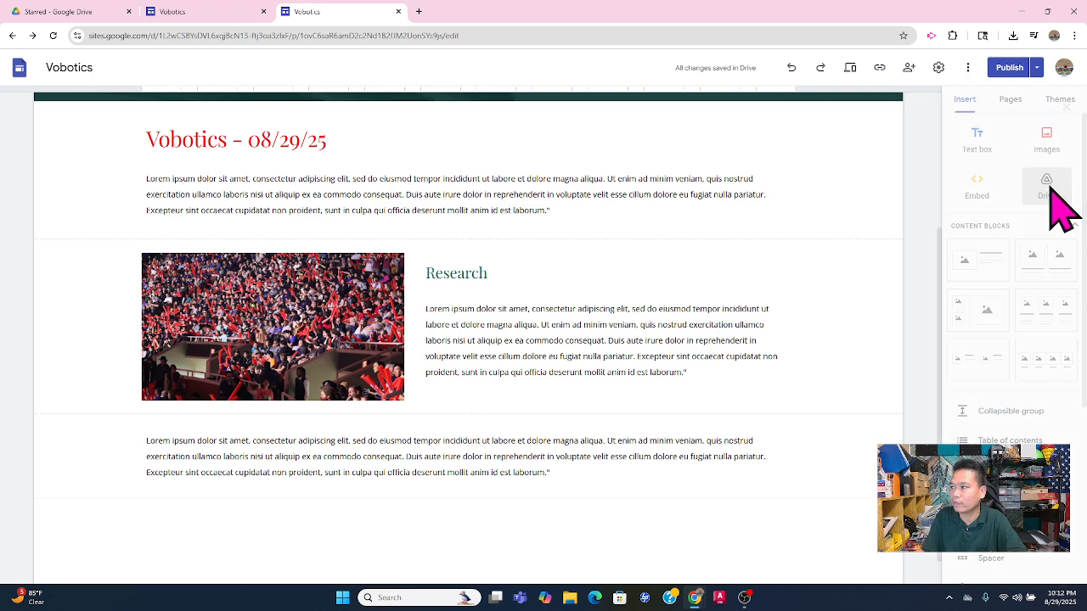
pyautogui.click(1049, 187)
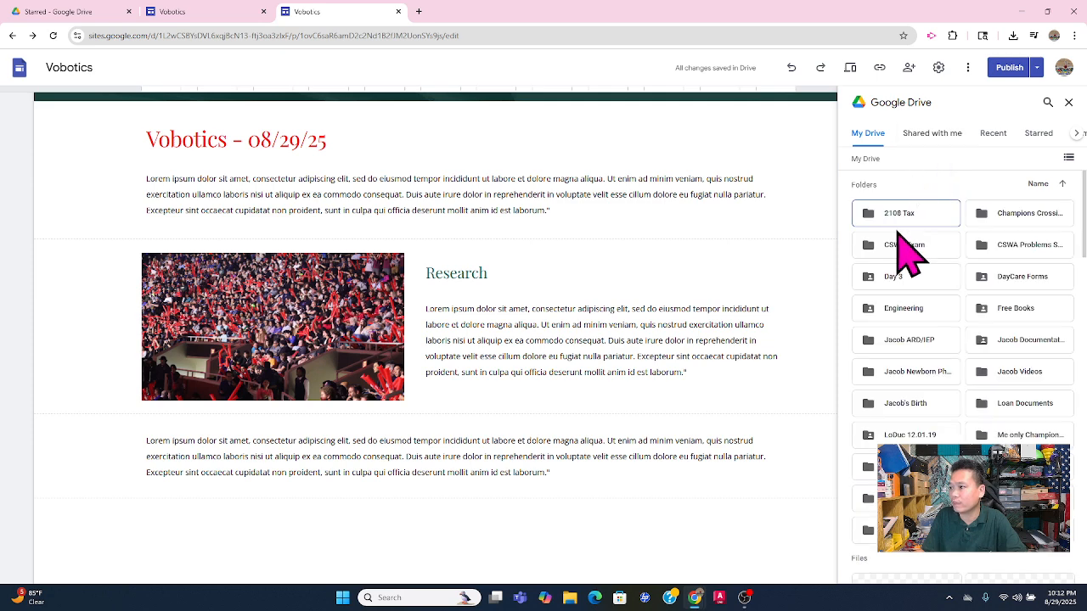
pyautogui.click(1068, 102)
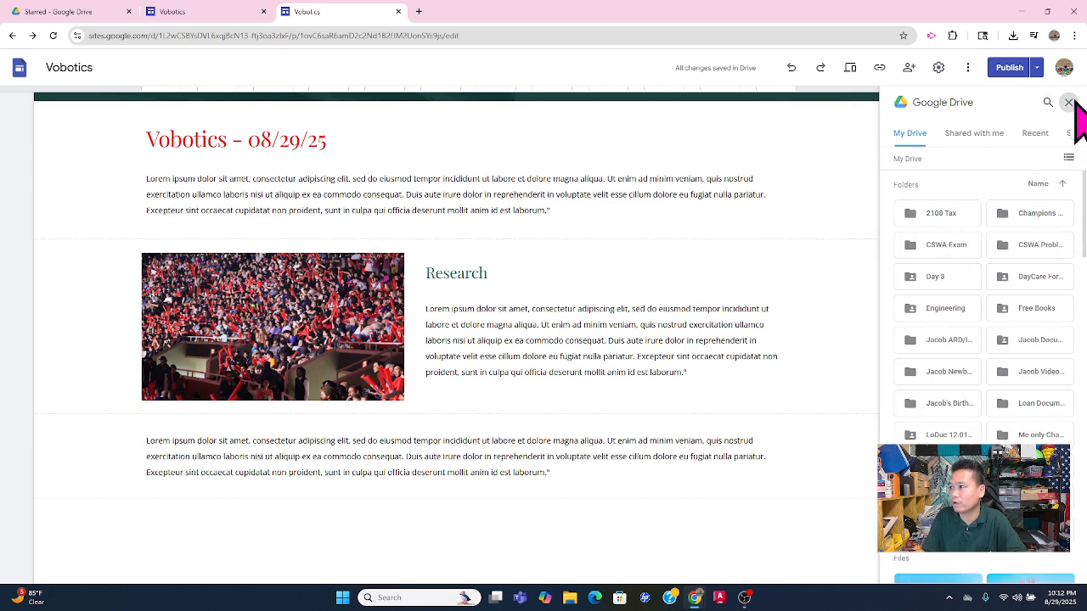
# Try to upload the design process image named 1 from the Downloads folder to the Projects page.
pyautogui.click(1053, 138)
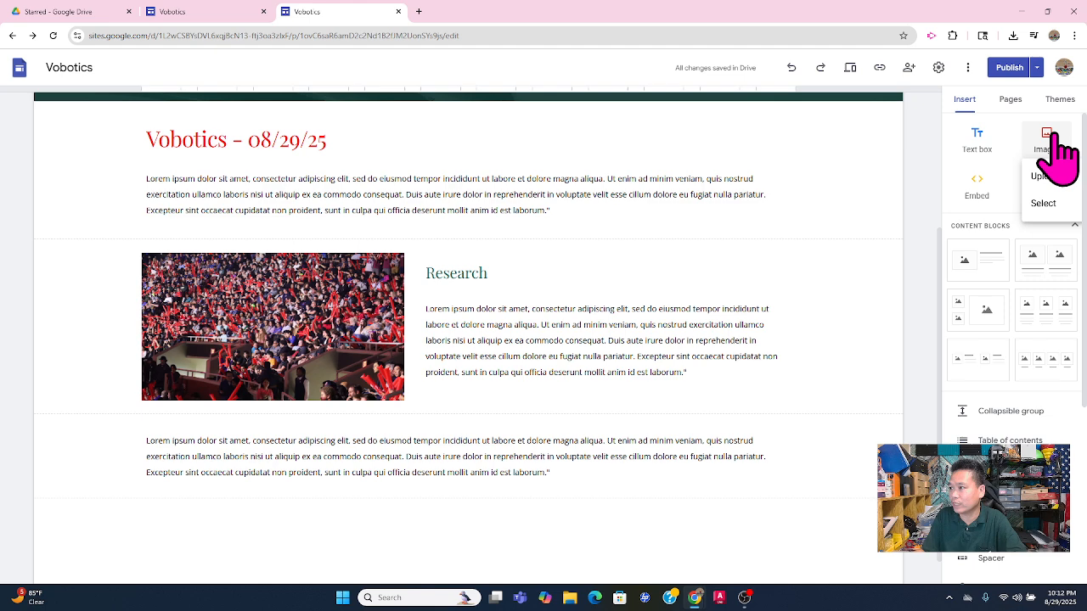
pyautogui.click(1053, 177)
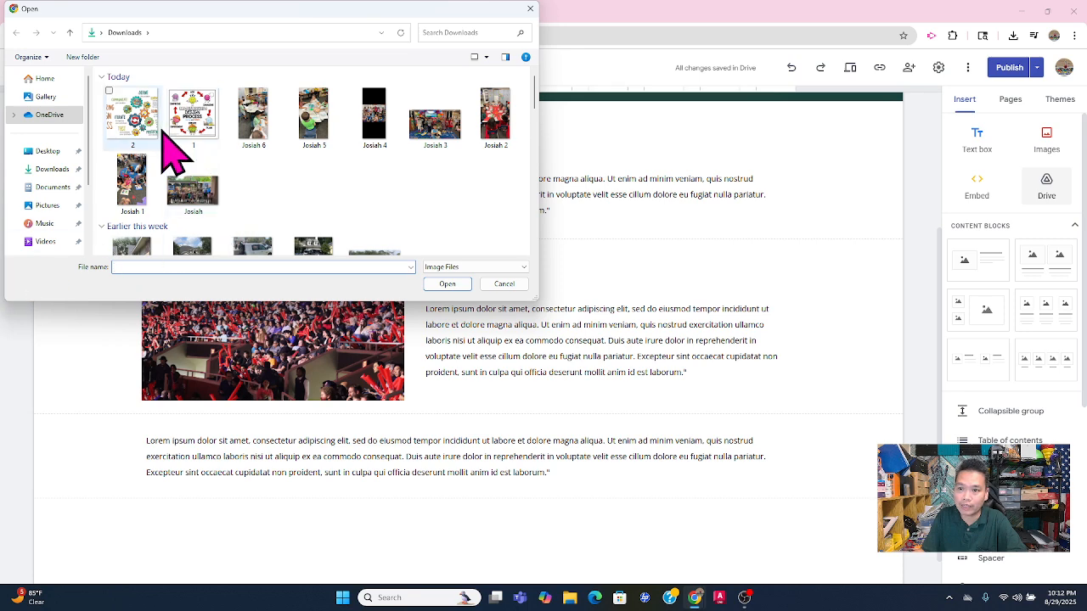
pyautogui.click(191, 115)
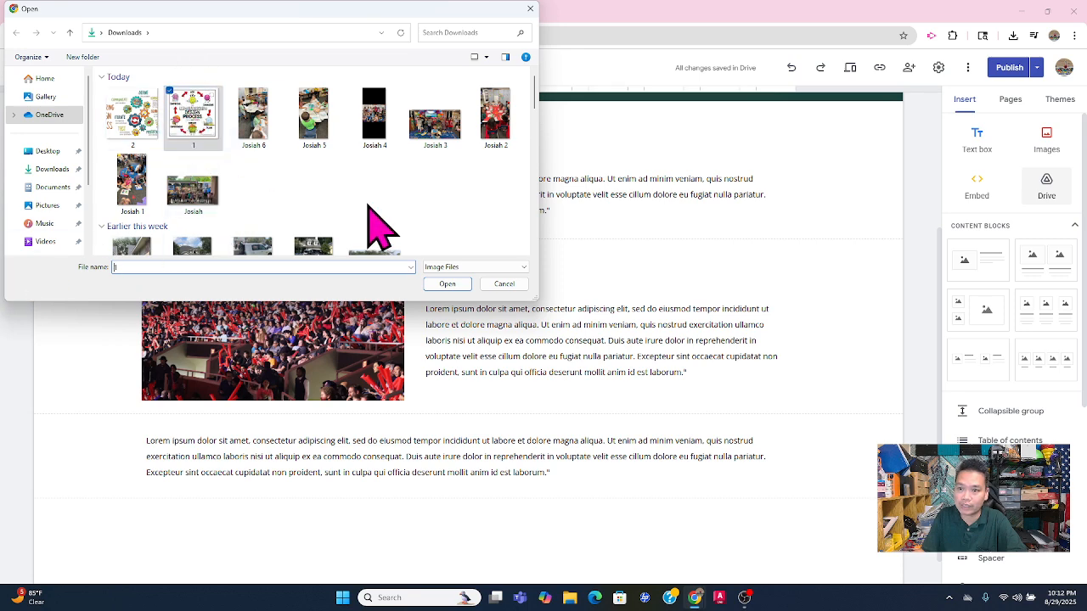
pyautogui.click(456, 287)
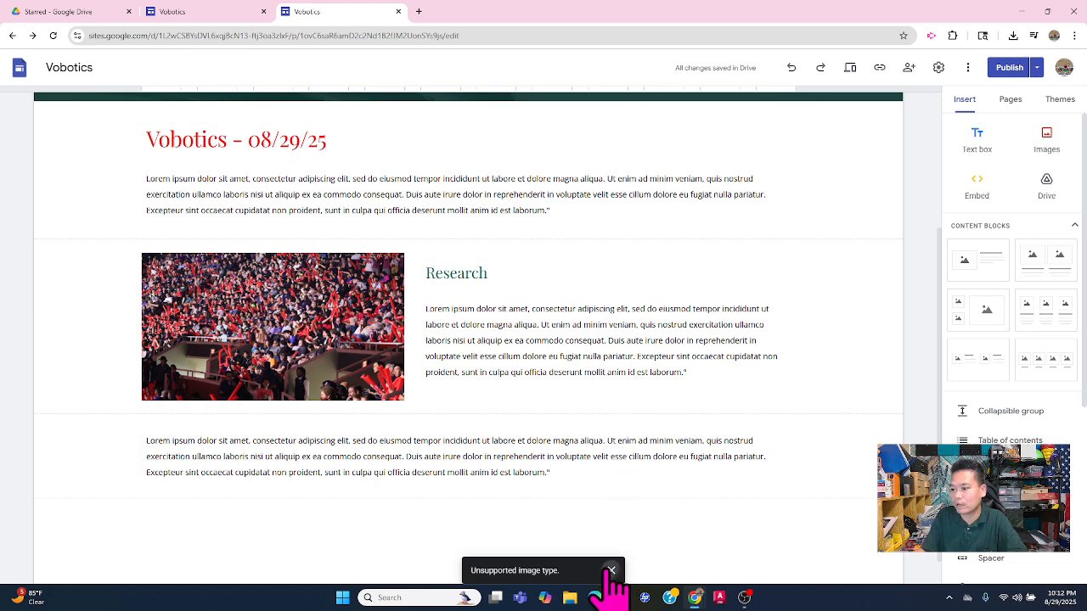
pyautogui.click(611, 570)
# Upload the Monarch-Butterfly-Vector-Clip-Art image from the Downloads folder to the Projects page.
pyautogui.click(1046, 141)
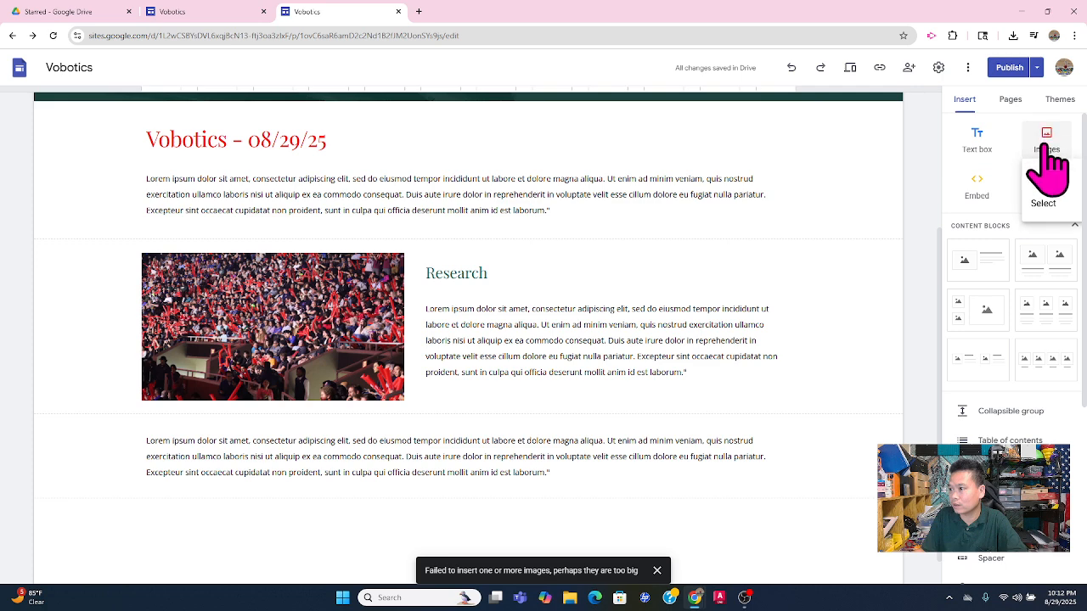
pyautogui.click(1044, 199)
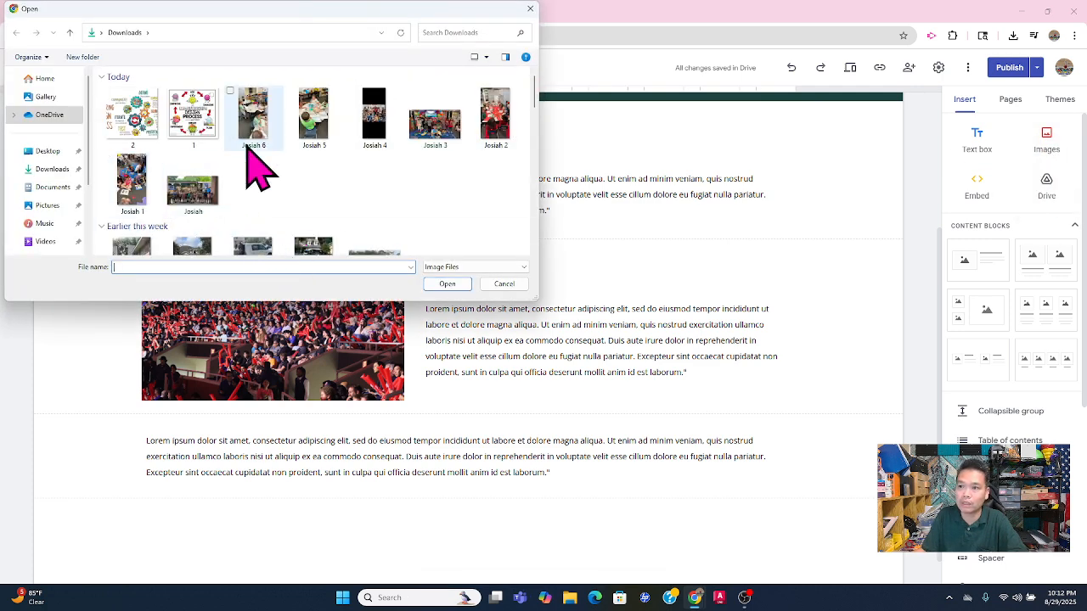
pyautogui.scroll(-5, 307, 230)
pyautogui.scroll(2, 304, 228)
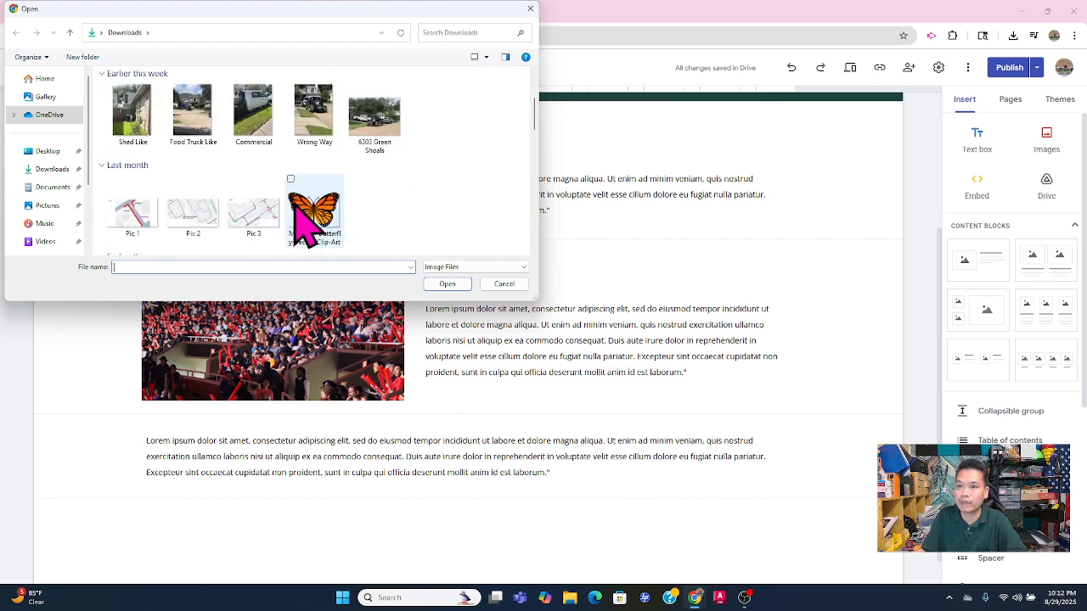
pyautogui.scroll(-2, 304, 219)
pyautogui.click(324, 127)
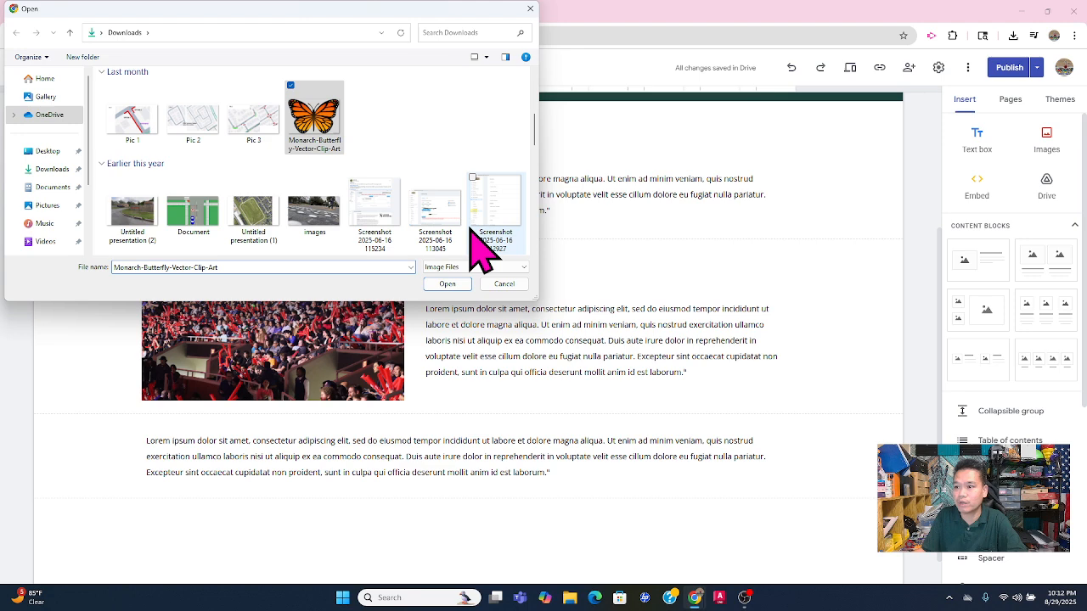
pyautogui.click(463, 284)
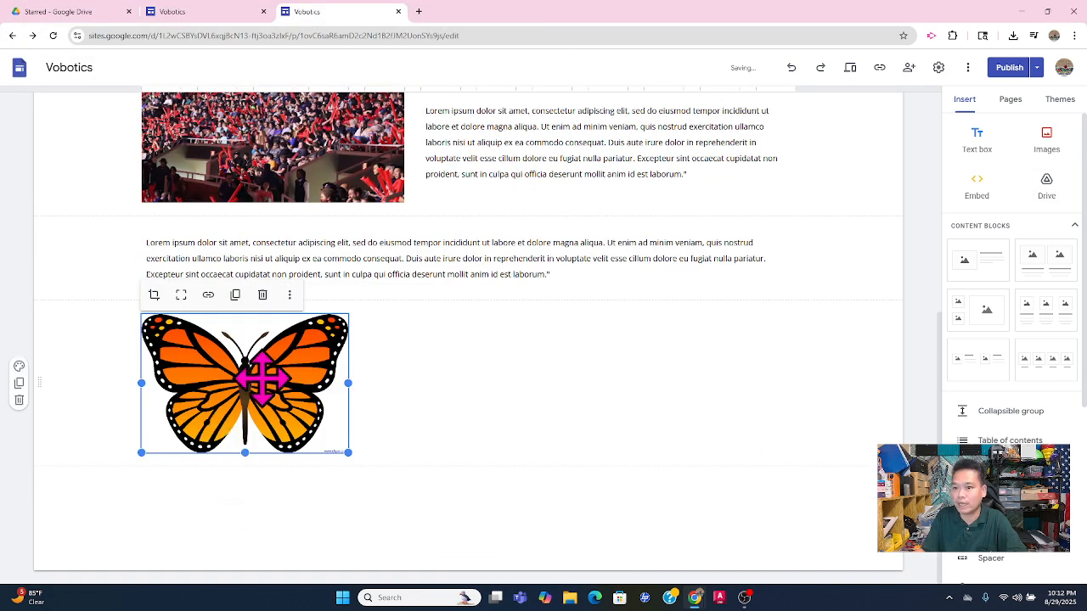
# Move the butterfly image to the right of the last Lorem ipsum paragraph and enlarge it to about a third of the content width.
pyautogui.moveTo(266, 372); pyautogui.dragTo(286, 323)
pyautogui.moveTo(281, 380); pyautogui.dragTo(128, 270)
pyautogui.moveTo(174, 403); pyautogui.dragTo(819, 425)
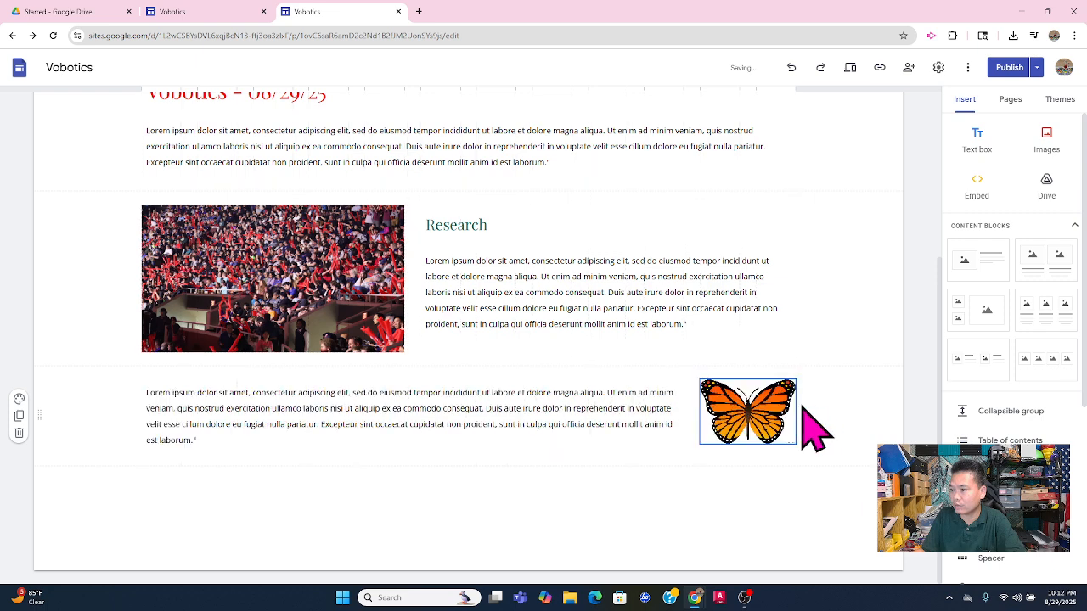
pyautogui.click(719, 395)
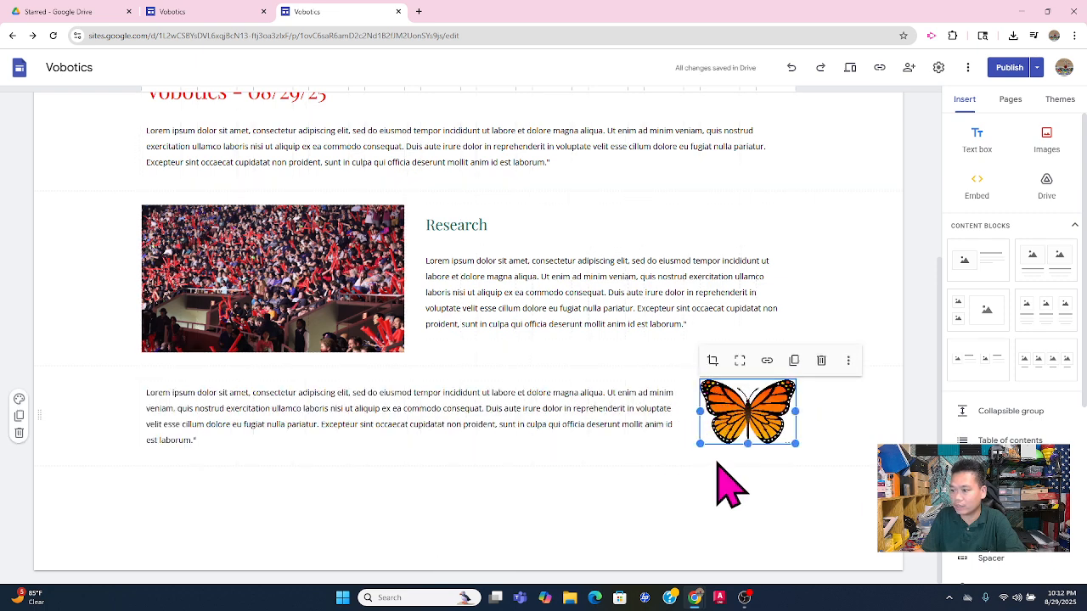
pyautogui.moveTo(701, 443); pyautogui.dragTo(589, 520)
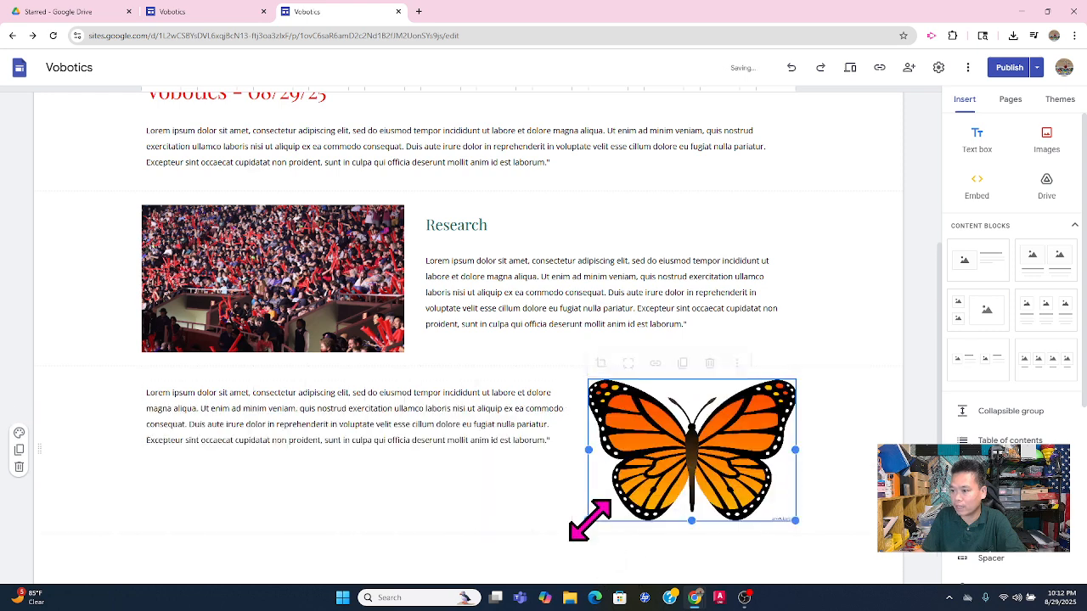
pyautogui.click(508, 530)
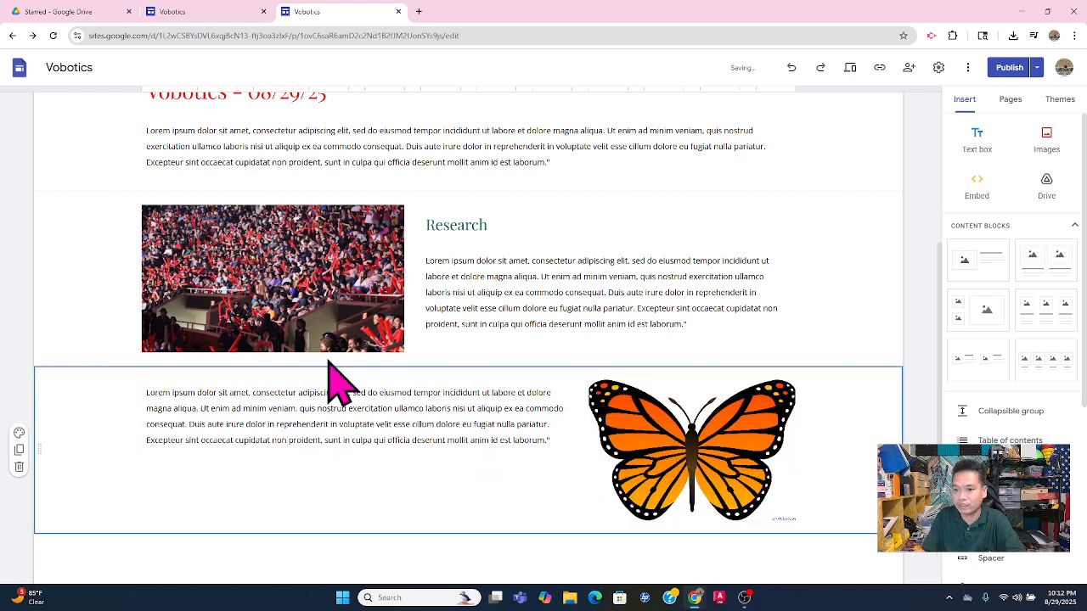
# Add a text box reading "Timeline" below the butterfly section.
pyautogui.scroll(-1, 718, 425)
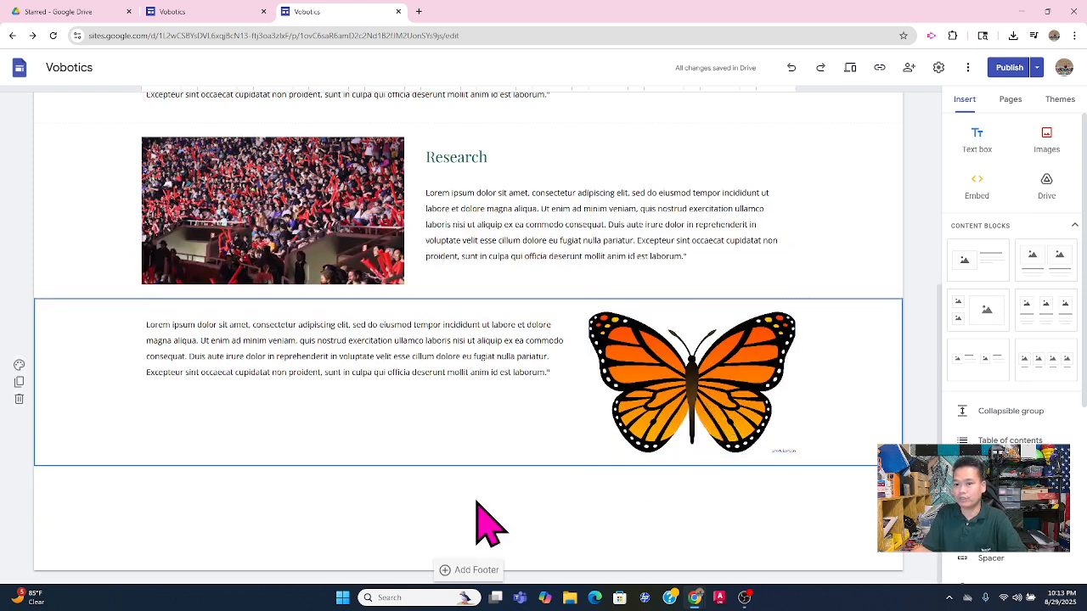
pyautogui.click(728, 318)
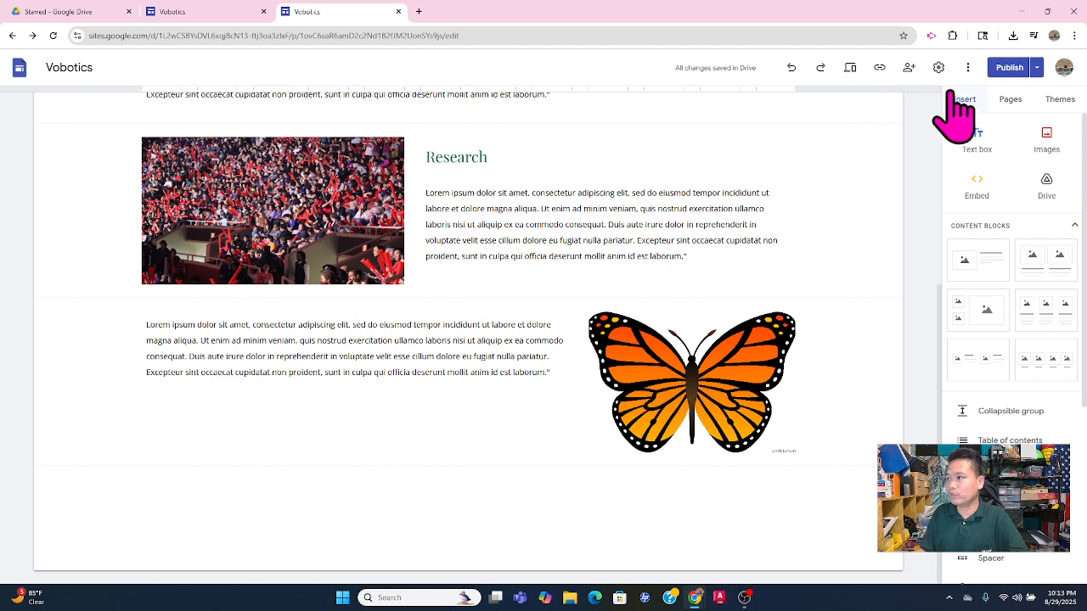
pyautogui.click(976, 138)
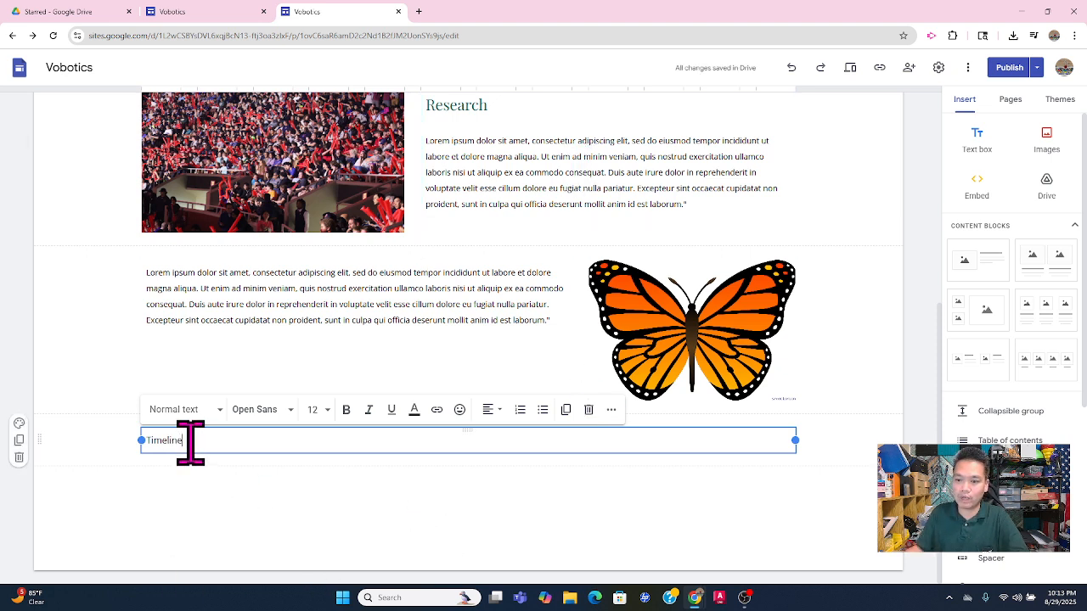
# Format the "Timeline" text as a Heading and move it above the Lorem ipsum paragraph beside the butterfly image.
pyautogui.click(221, 411)
pyautogui.click(181, 496)
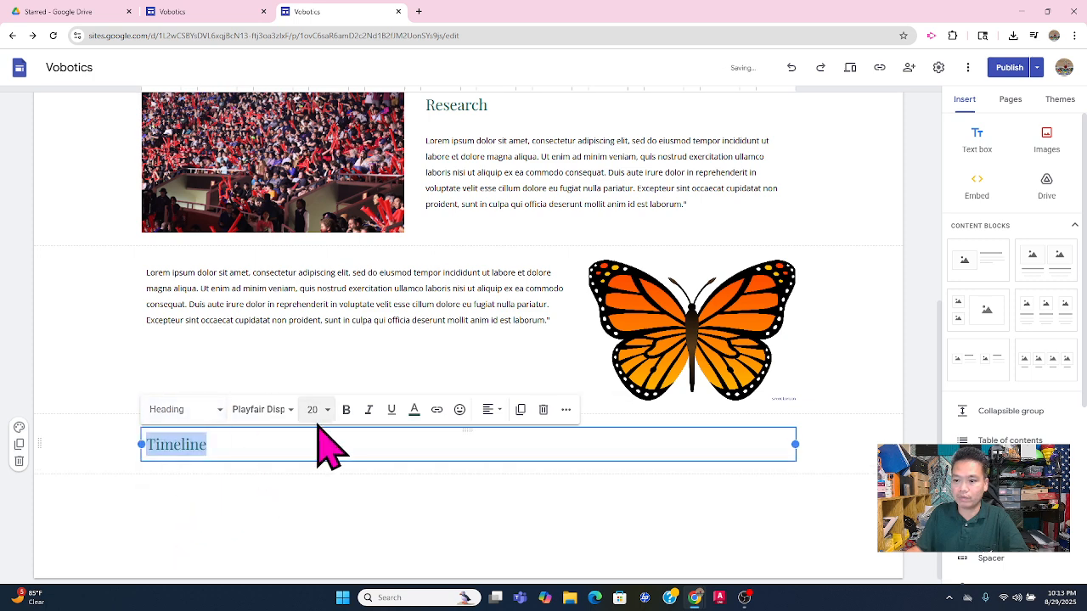
pyautogui.click(414, 409)
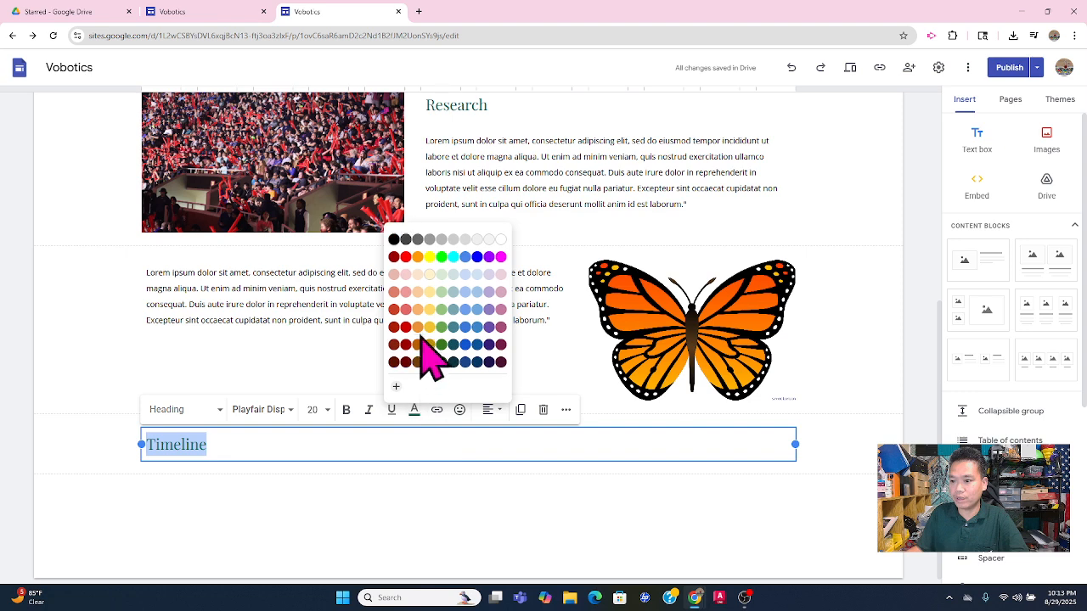
pyautogui.click(405, 490)
pyautogui.click(174, 444)
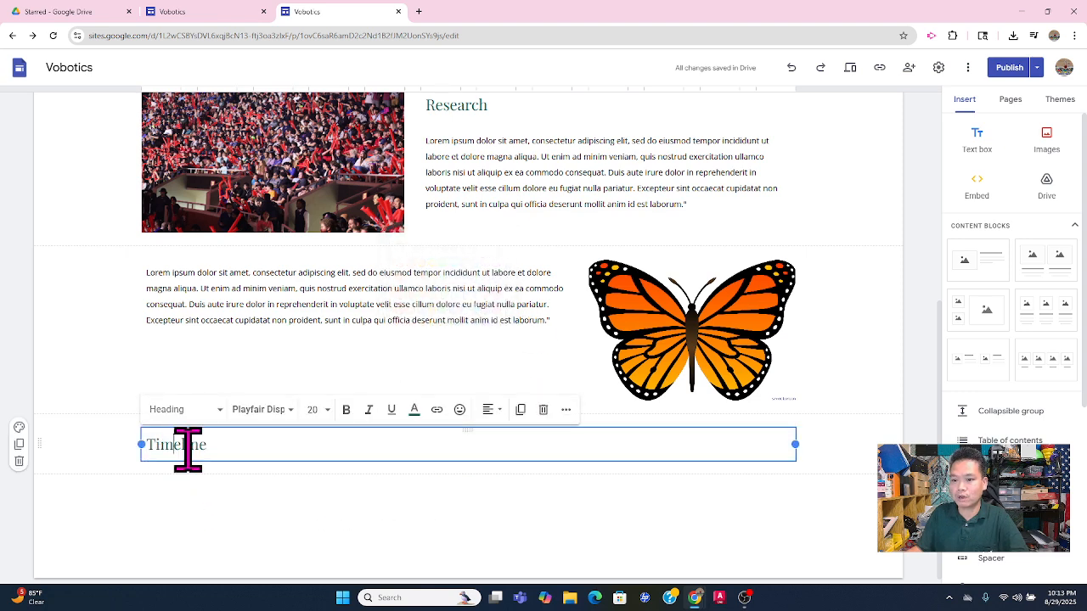
pyautogui.moveTo(433, 432); pyautogui.dragTo(346, 259)
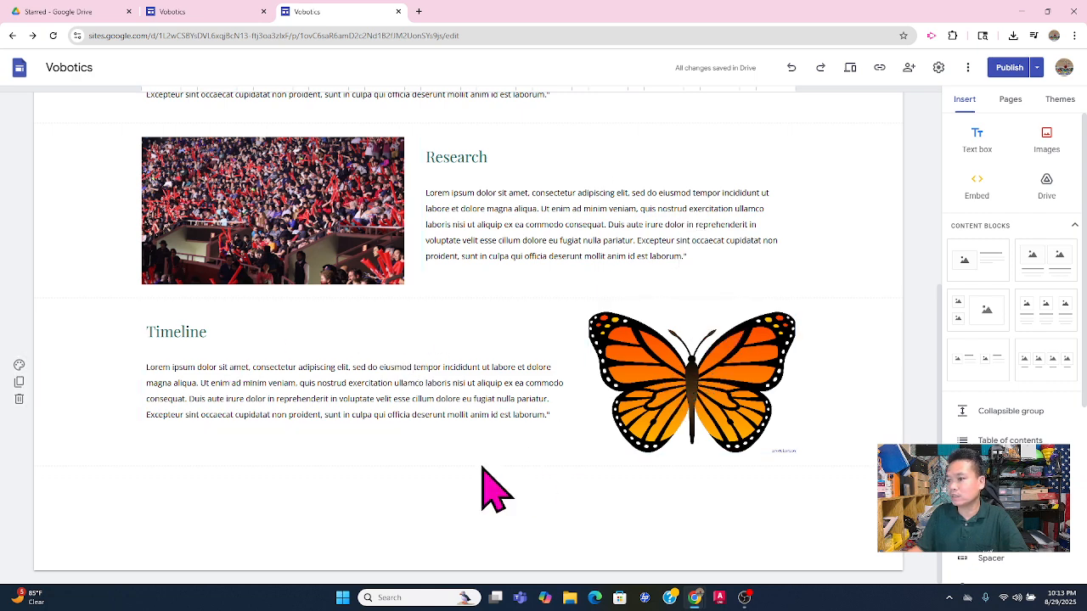
# Add a content block with two small stacked image placeholders beside one large placeholder below the Timeline section.
pyautogui.click(968, 310)
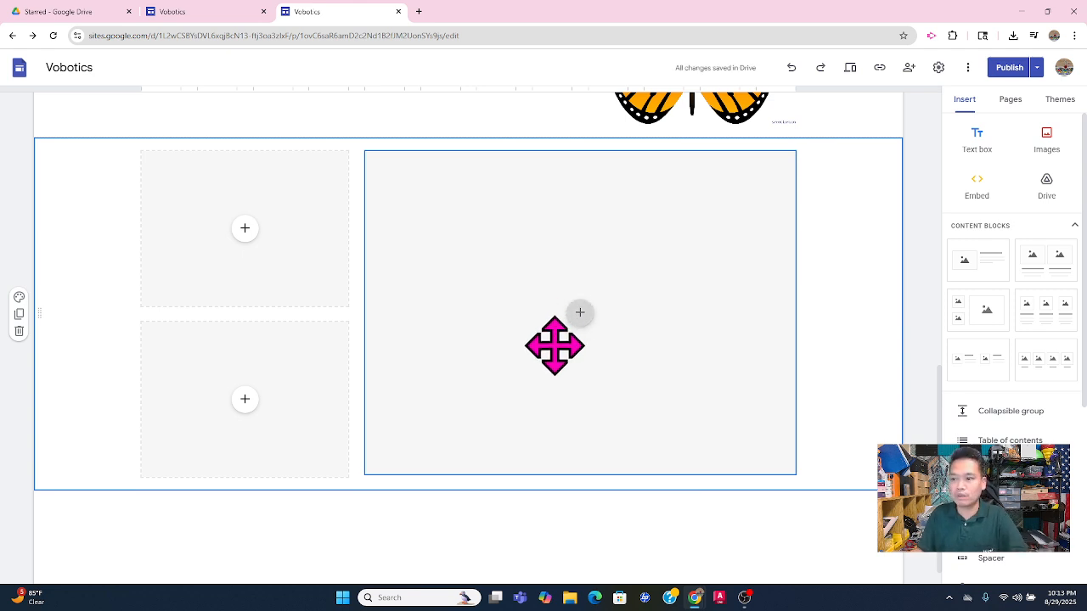
pyautogui.scroll(1, 554, 346)
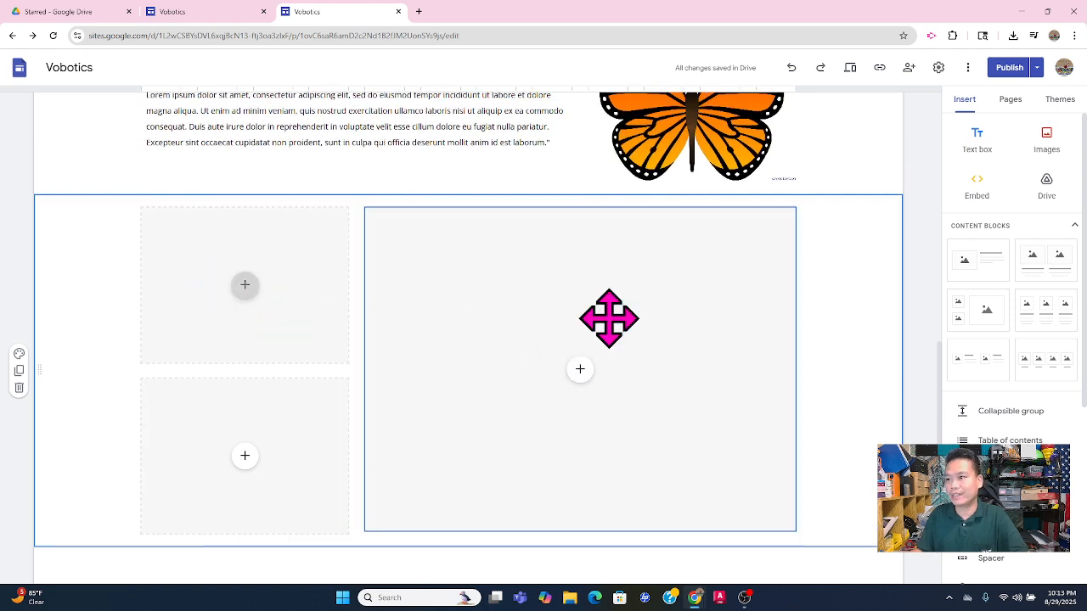
pyautogui.scroll(-1, 594, 340)
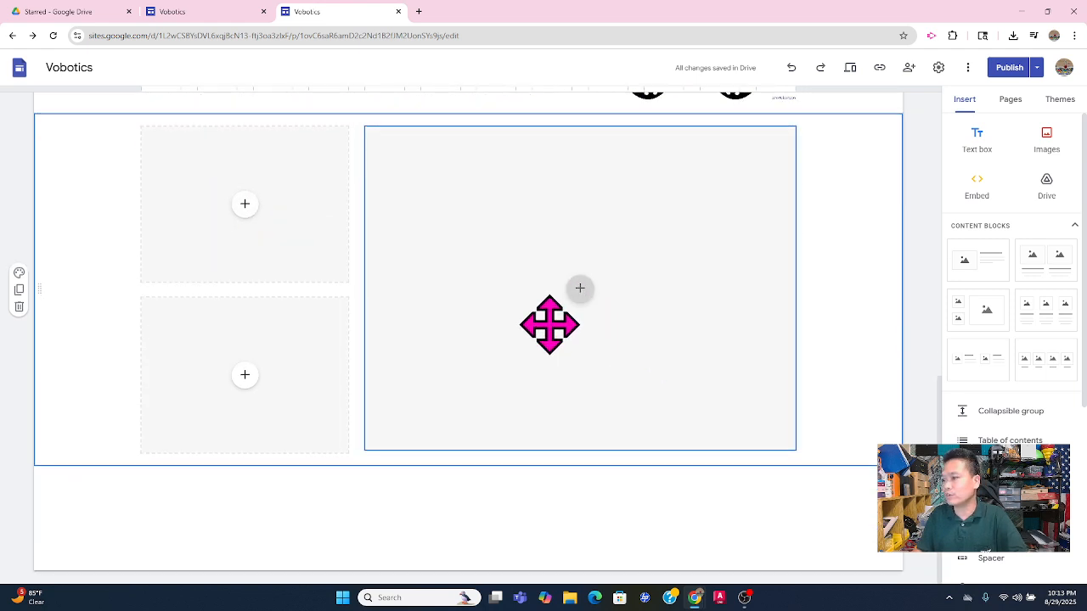
# Fill the upper small placeholder with the image IMG_1791.JPG from Google Drive.
pyautogui.click(245, 205)
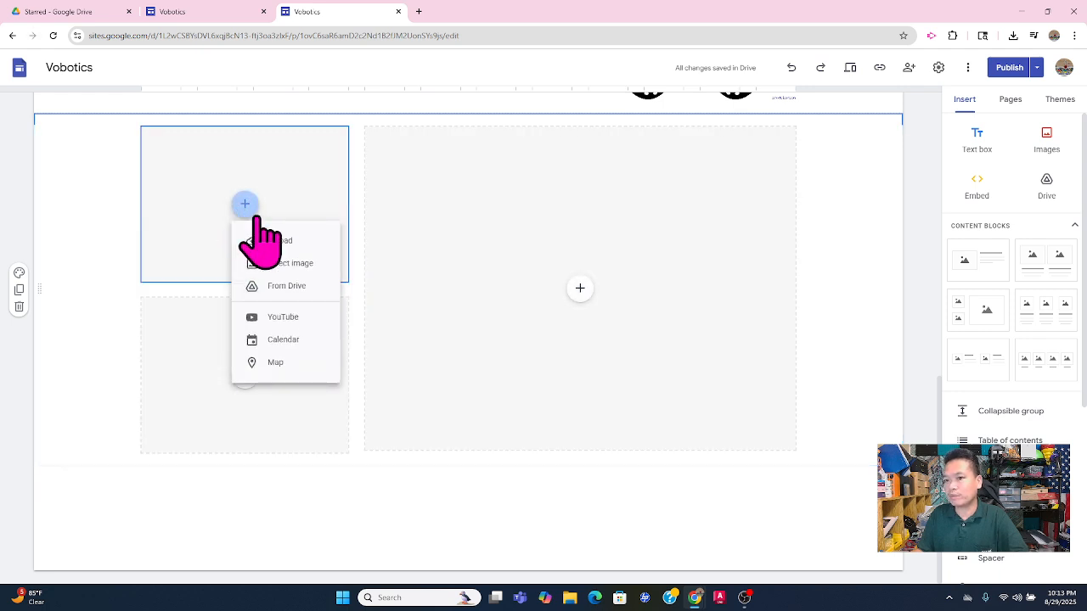
pyautogui.click(321, 265)
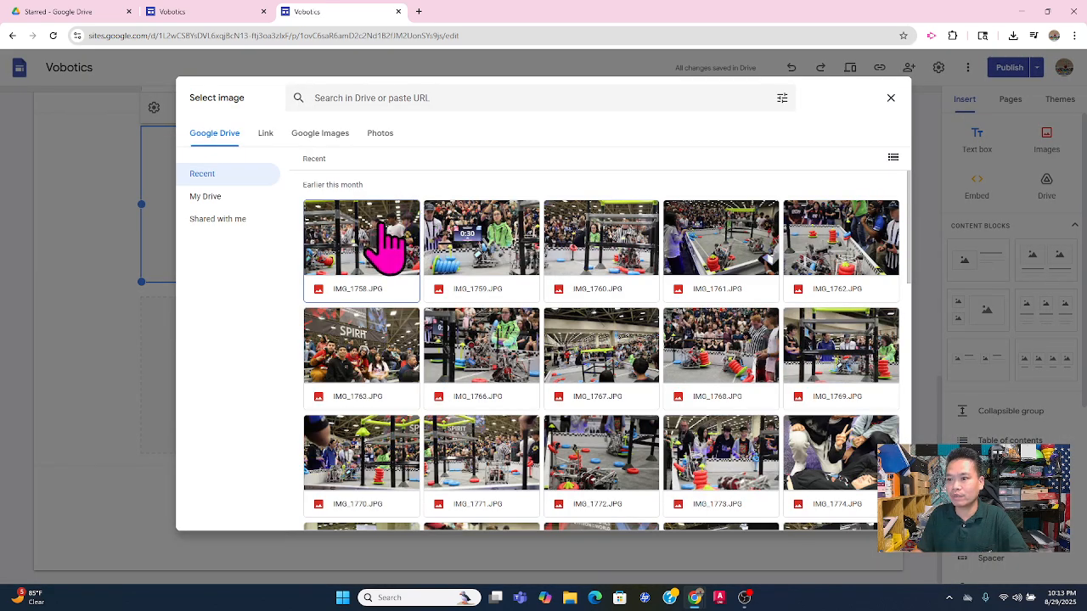
pyautogui.scroll(-9, 425, 382)
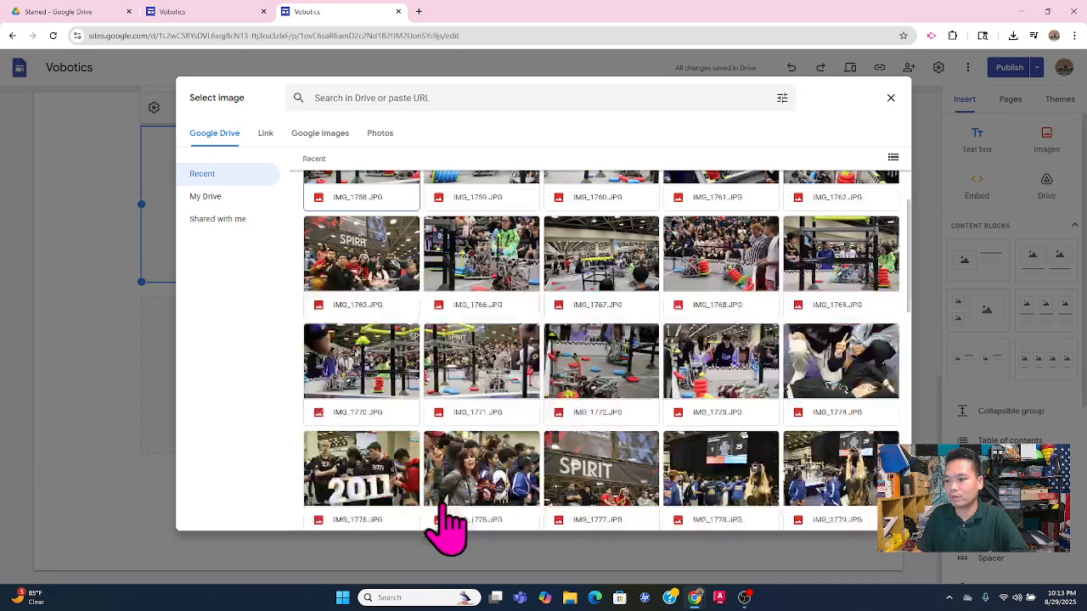
pyautogui.scroll(2, 437, 353)
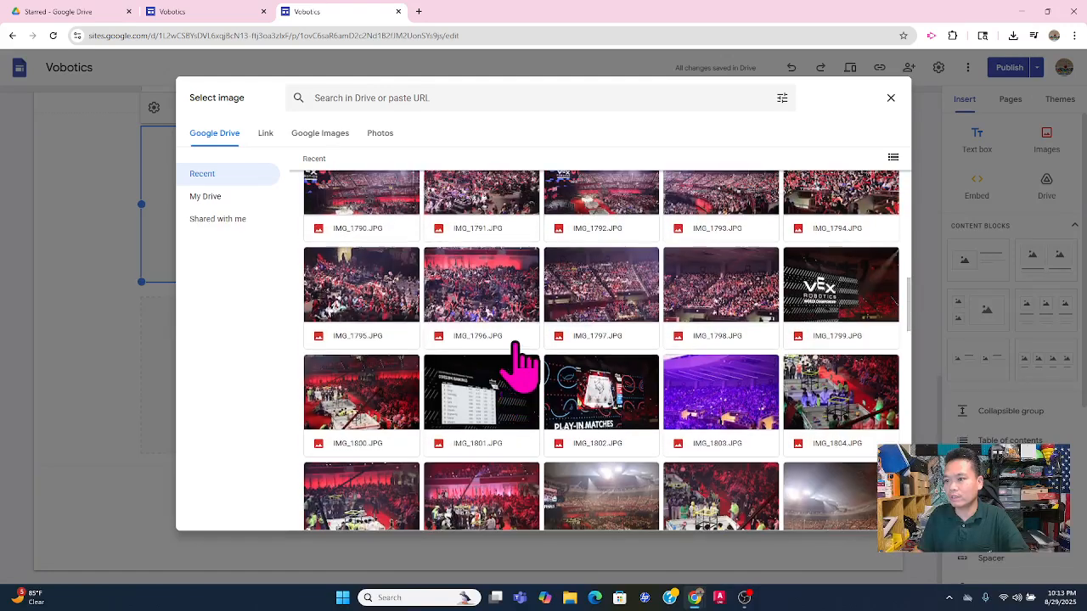
pyautogui.click(446, 342)
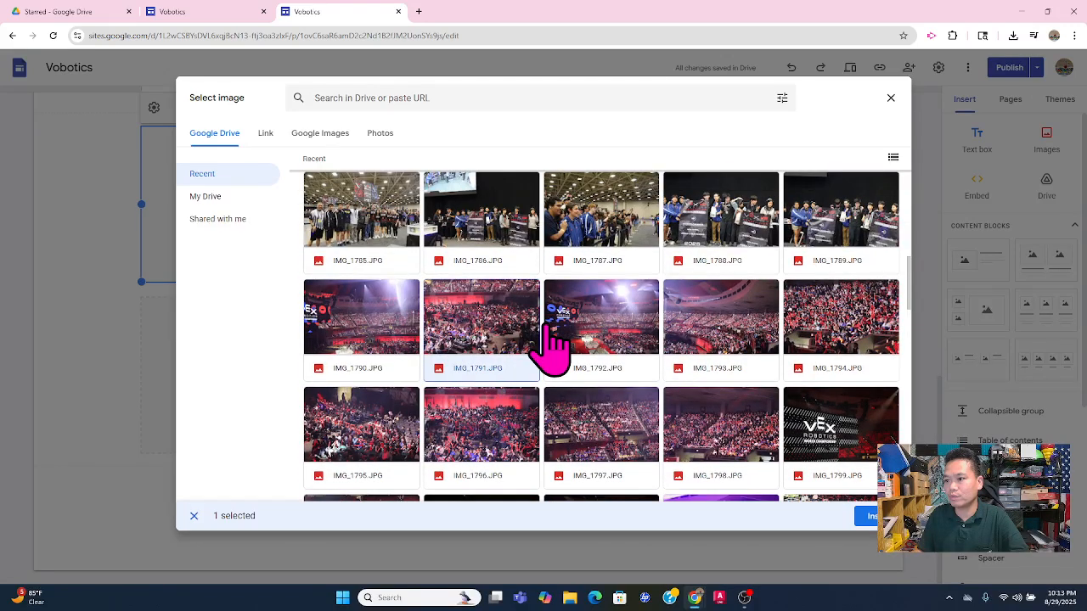
pyautogui.click(870, 518)
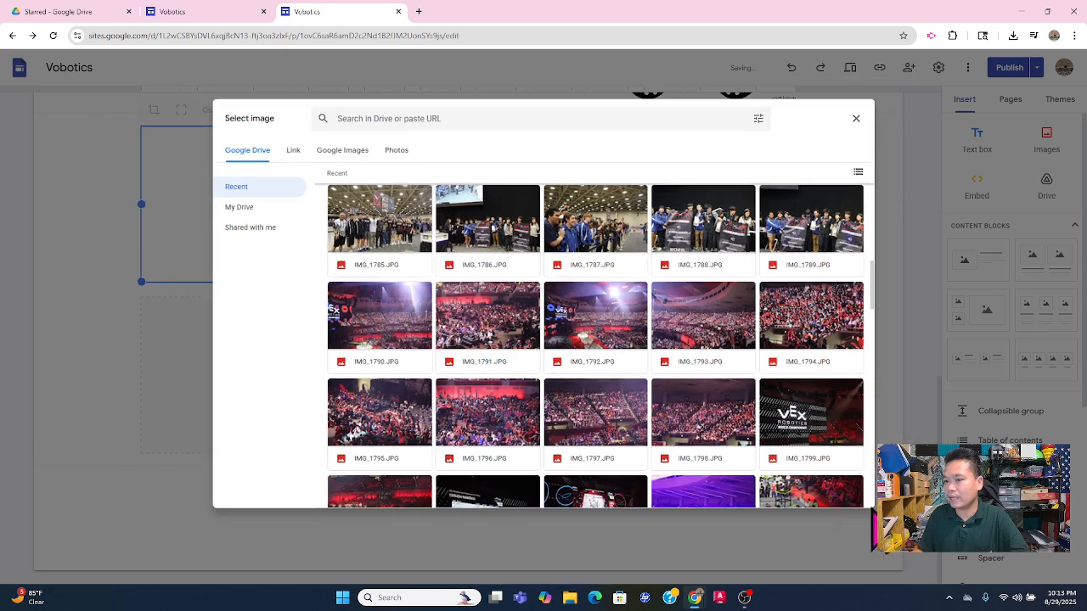
# Fill the lower small placeholder with the VEX Robotics screen image IMG_1799.JPG from Google Drive.
pyautogui.click(244, 375)
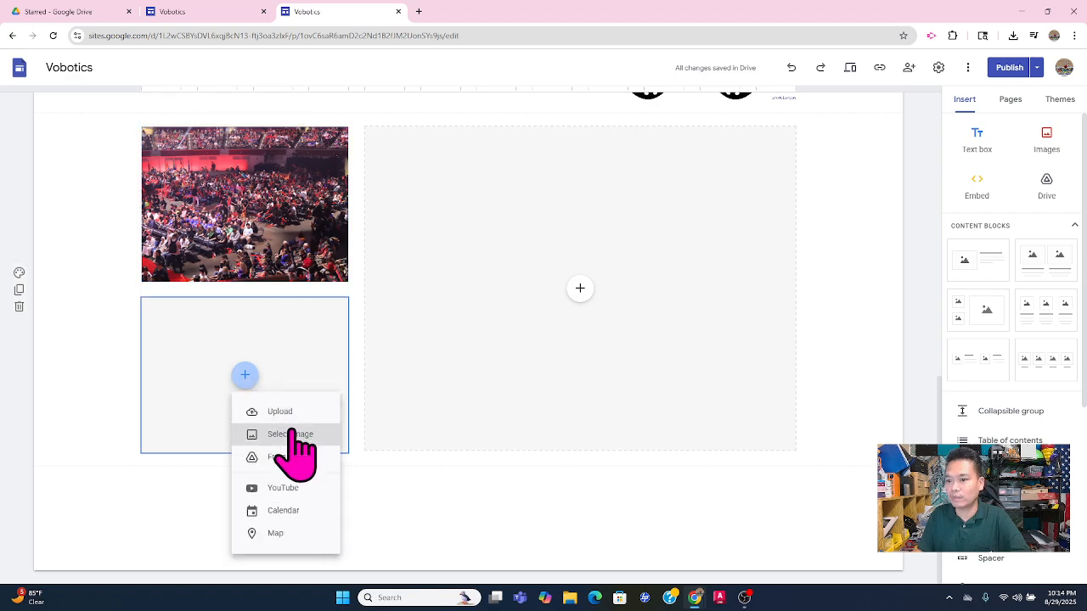
pyautogui.click(287, 435)
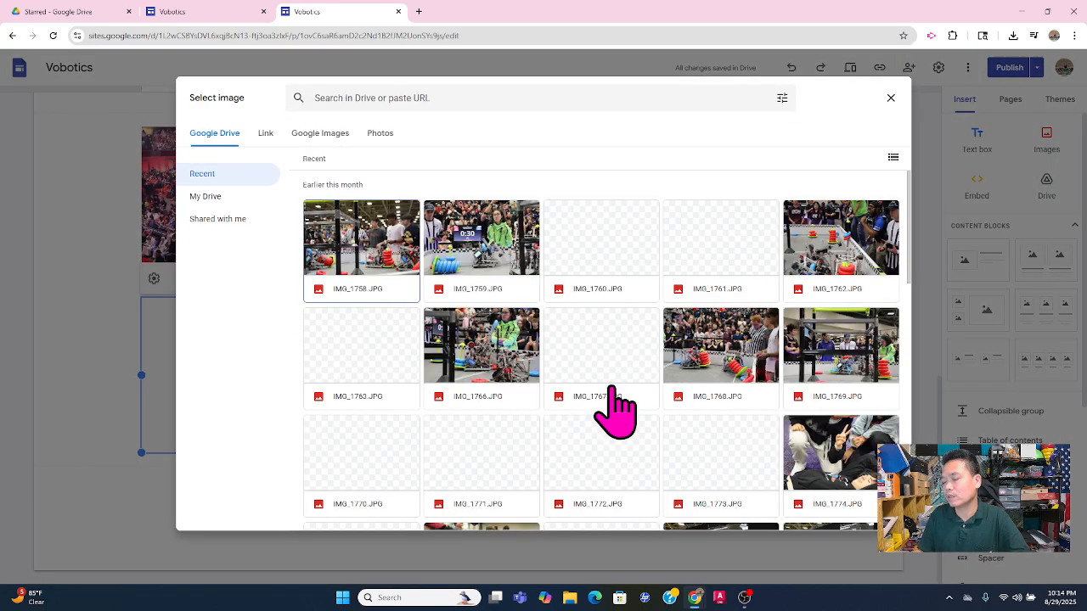
pyautogui.scroll(-5, 623, 412)
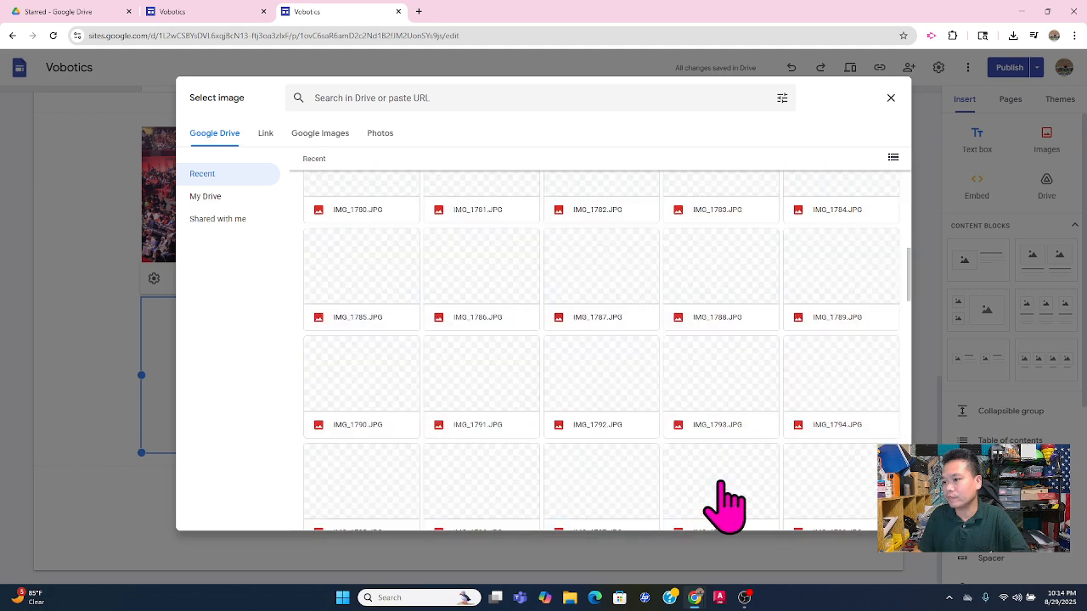
pyautogui.click(719, 482)
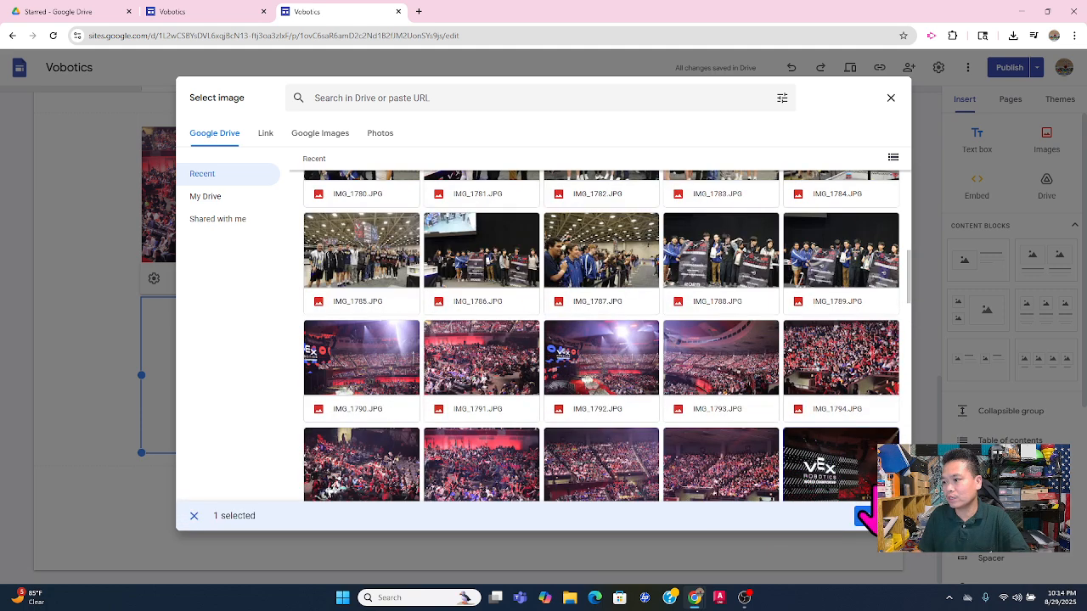
pyautogui.click(866, 515)
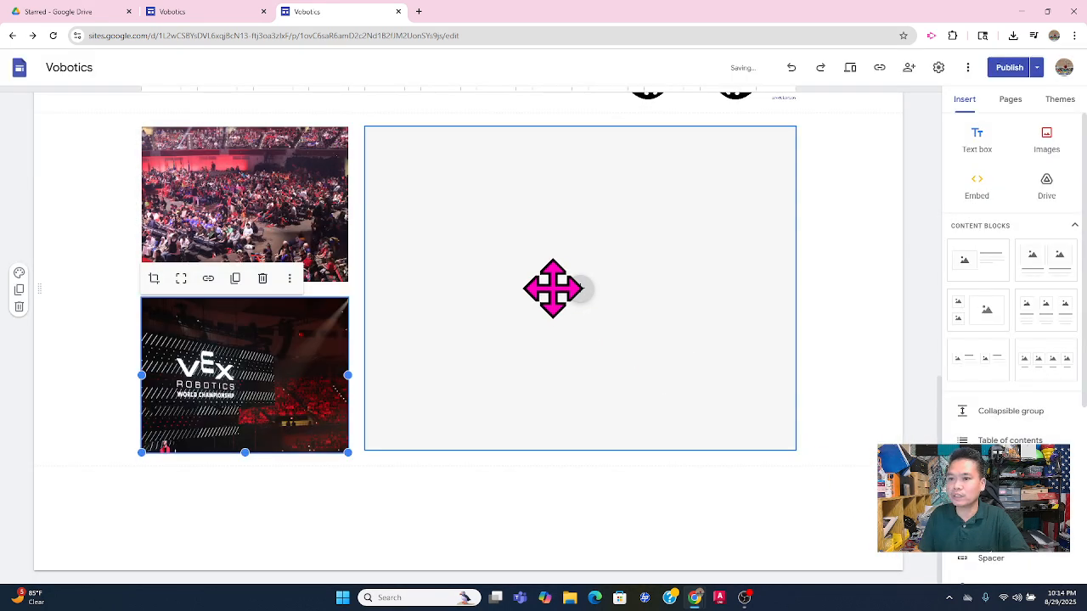
# Fill the large placeholder with the World Championship arch image IMG_1196.JPG from Google Drive.
pyautogui.click(579, 289)
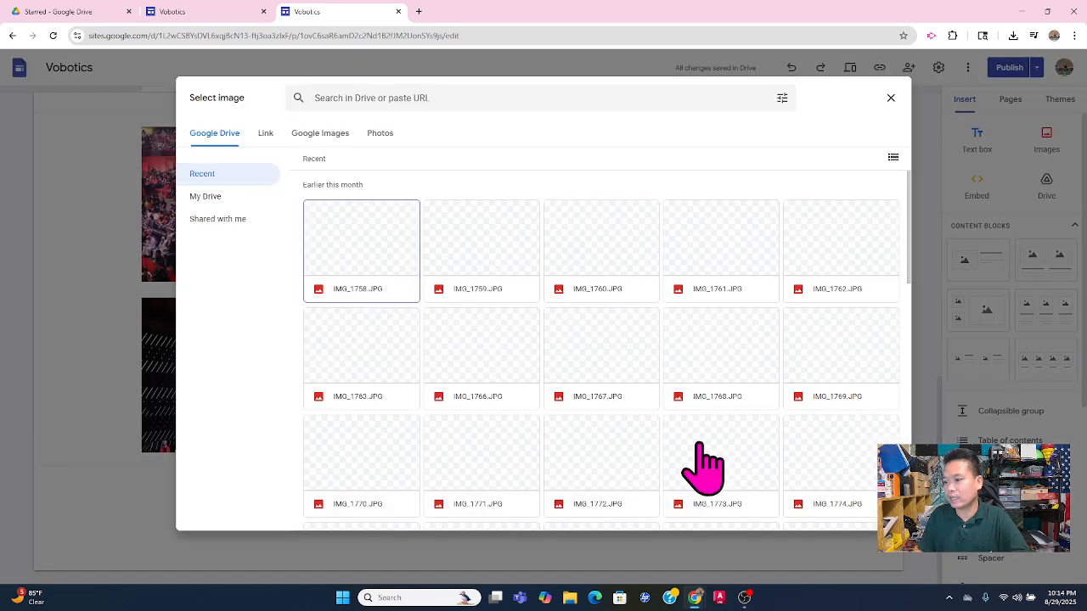
pyautogui.scroll(-5, 696, 461)
pyautogui.scroll(-3, 694, 457)
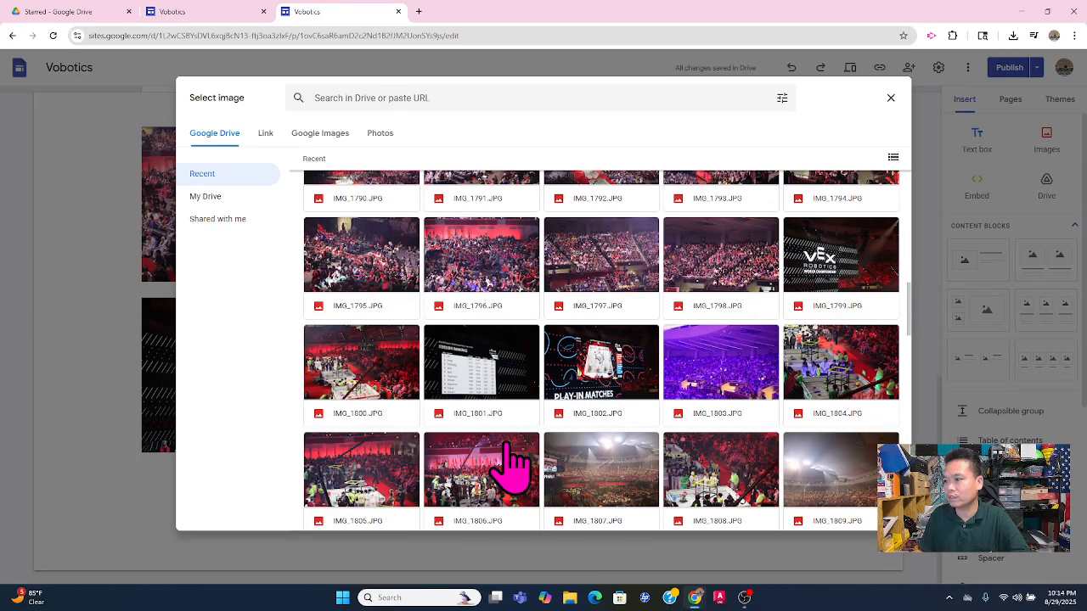
pyautogui.scroll(-10, 510, 467)
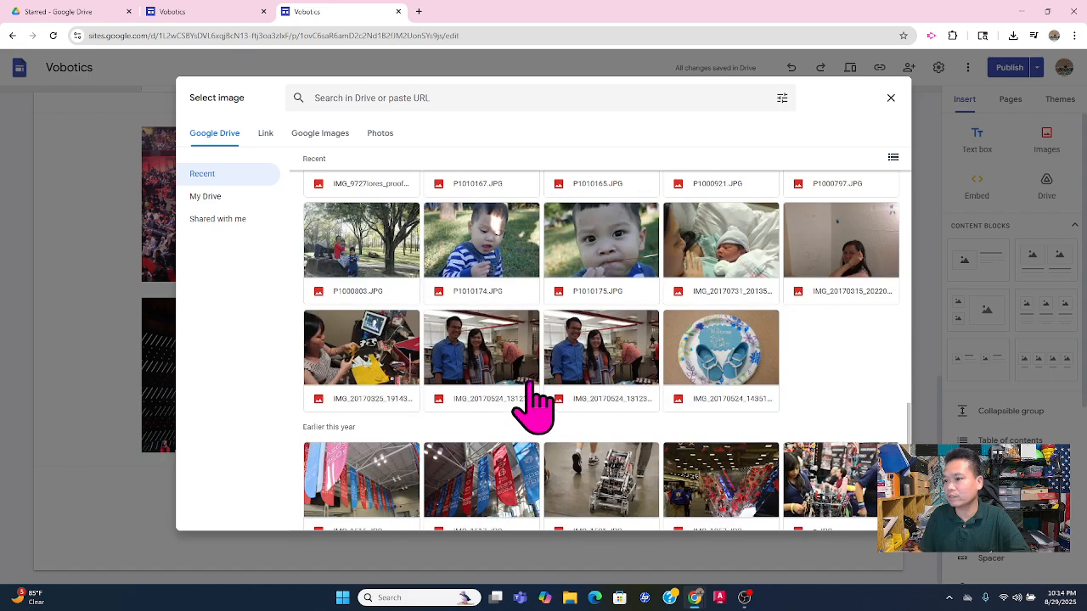
pyautogui.scroll(-8, 526, 408)
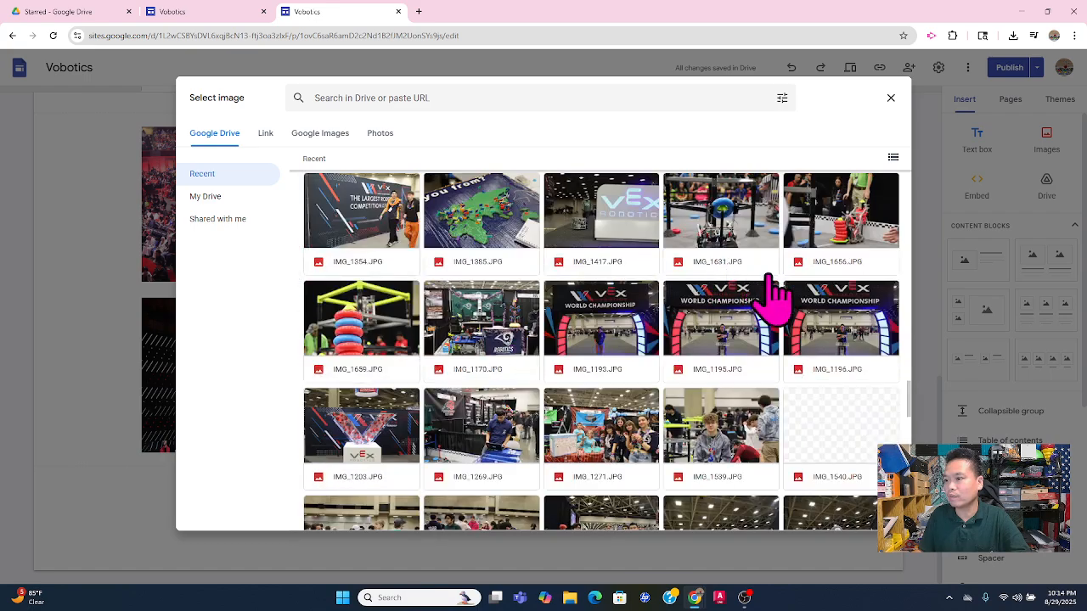
pyautogui.click(825, 342)
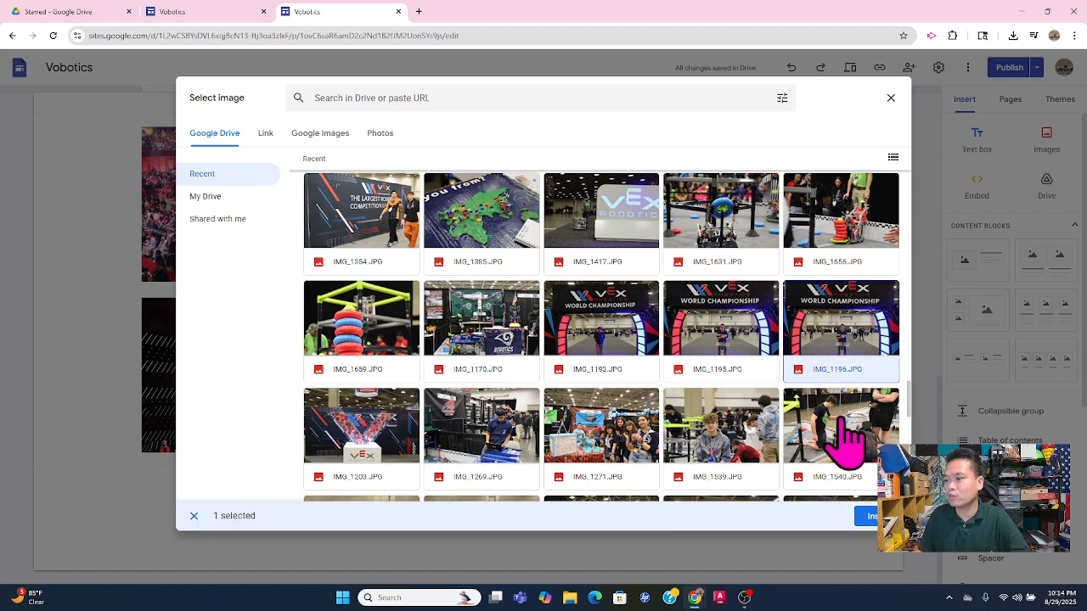
pyautogui.click(867, 516)
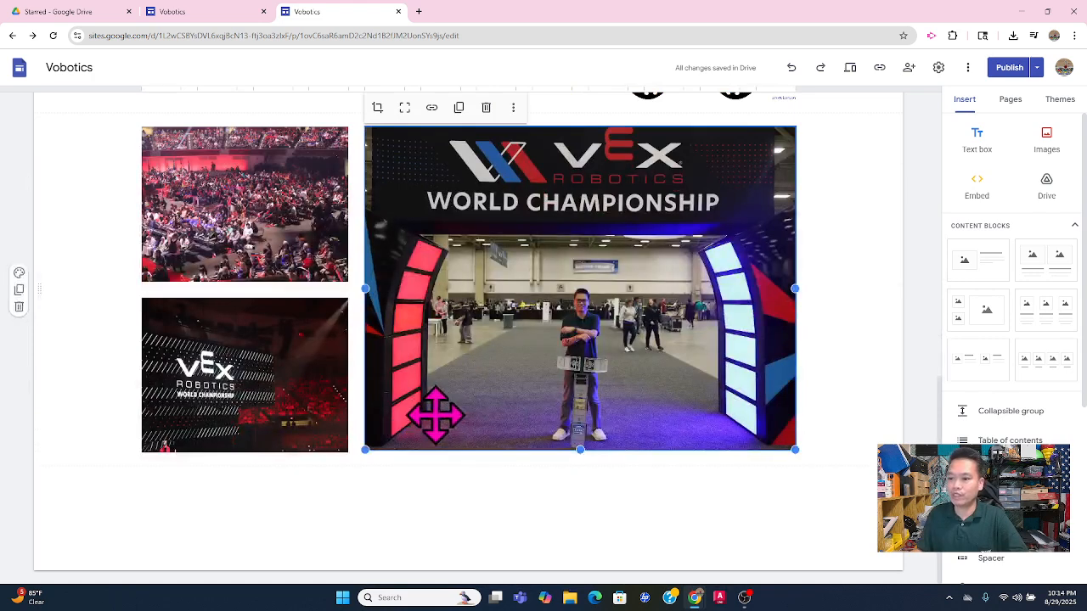
pyautogui.click(913, 496)
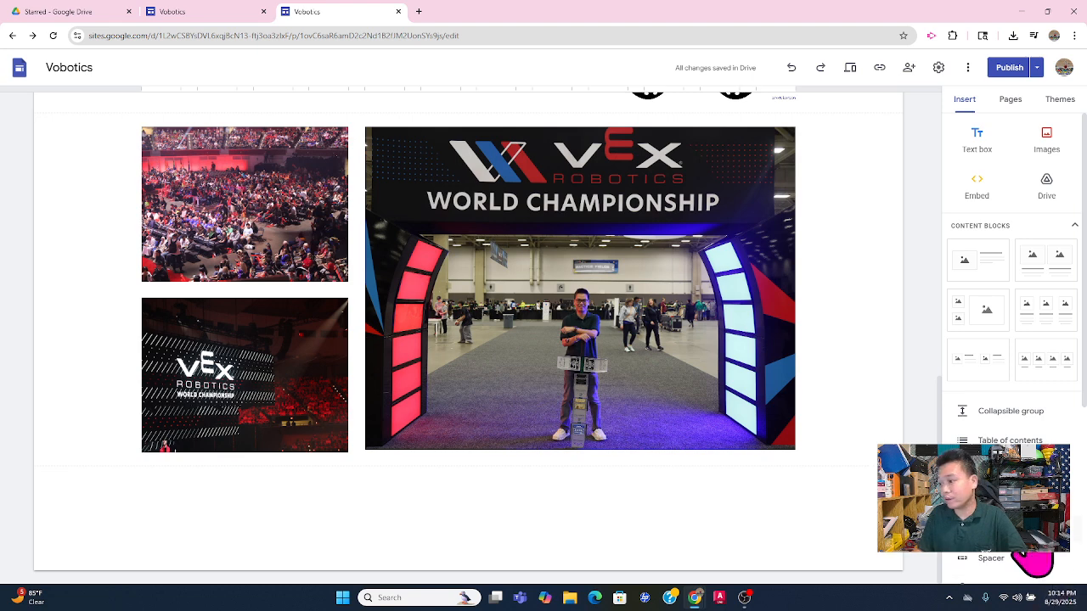
pyautogui.click(983, 197)
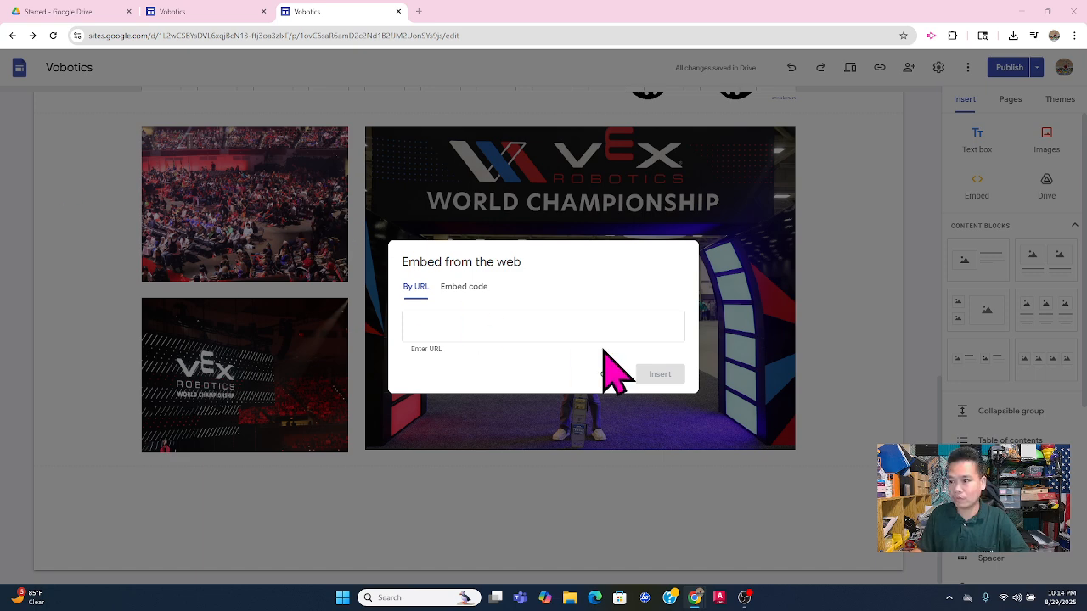
pyautogui.click(441, 335)
pyautogui.write('https://www.youtube.com/watch?v=_CUm1yP1A8E&t=10s')
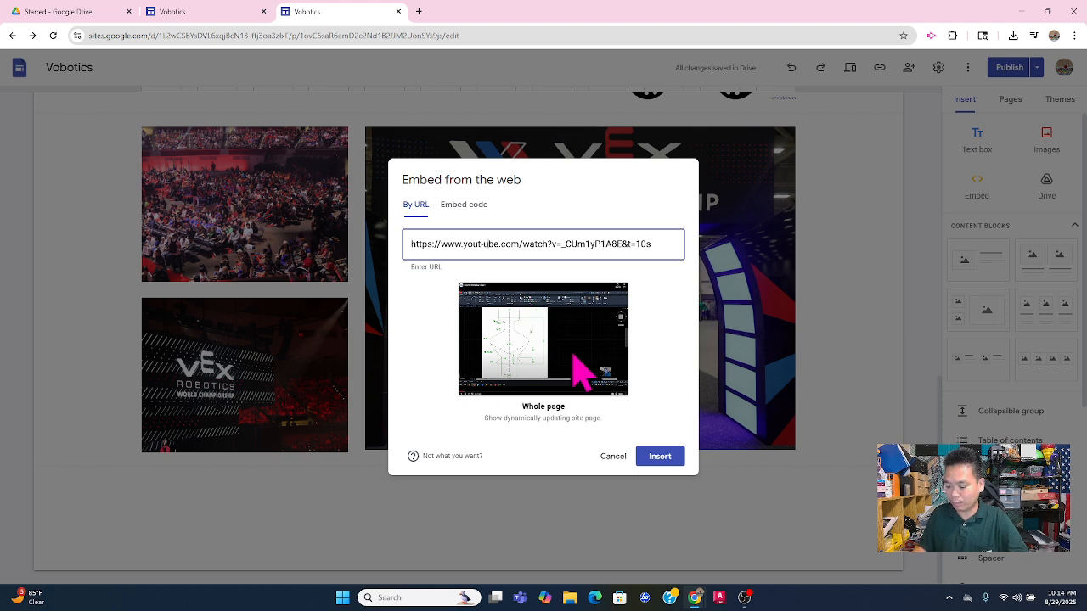
pyautogui.press('BackSpace')
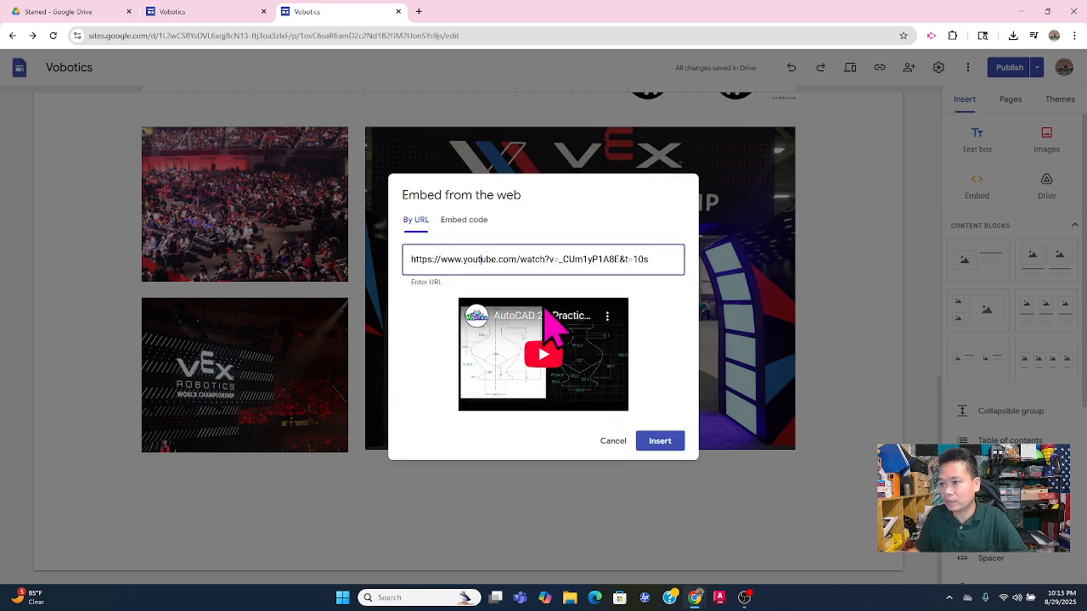
pyautogui.click(662, 443)
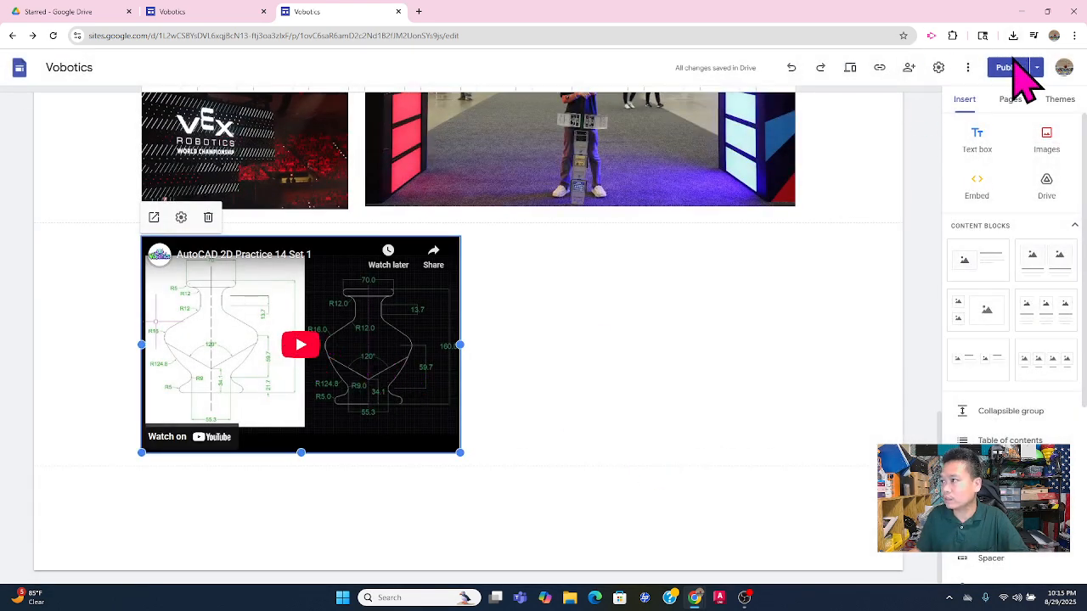
# Publish the updated Projects page and open the published site.
pyautogui.click(1010, 69)
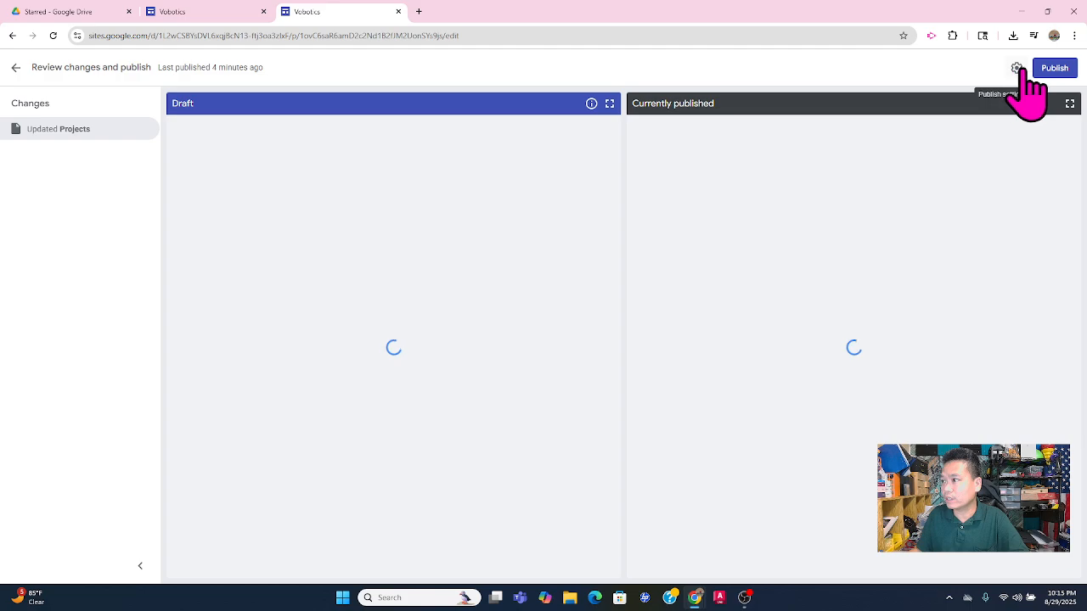
pyautogui.click(1052, 68)
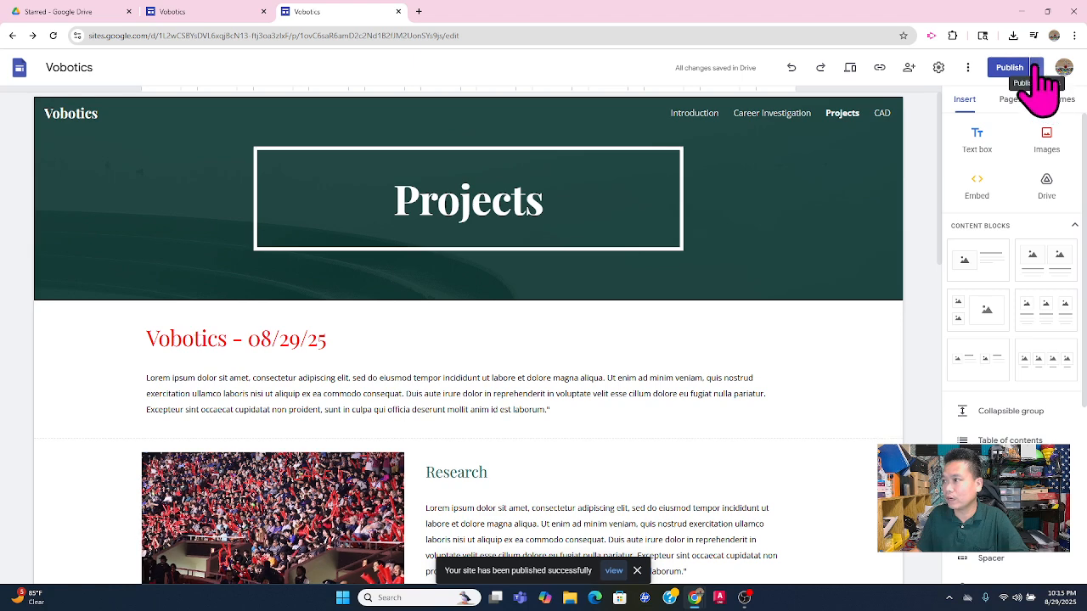
pyautogui.click(1037, 68)
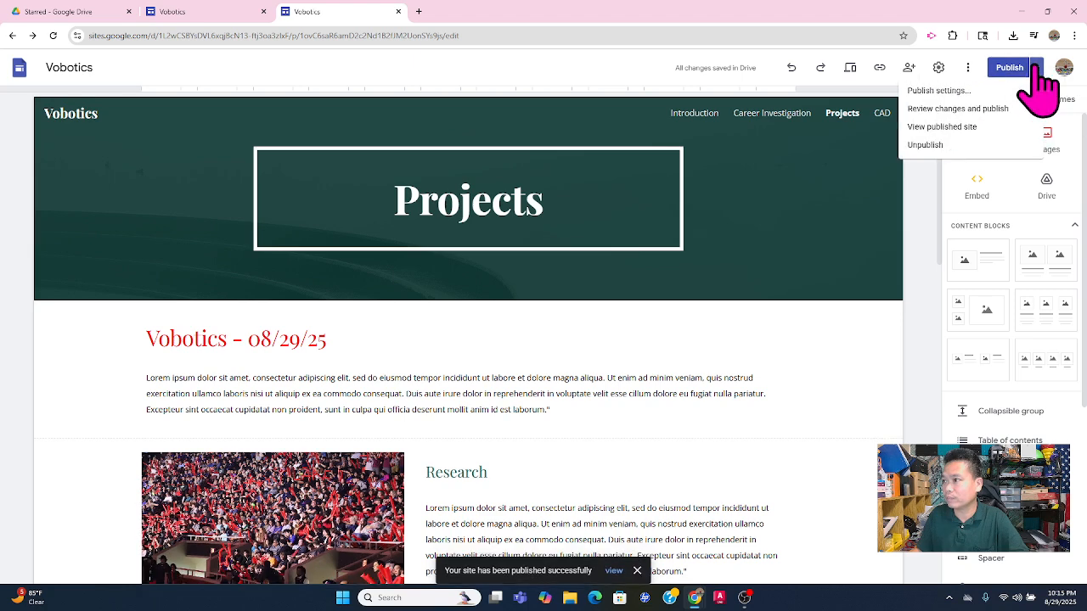
pyautogui.click(941, 127)
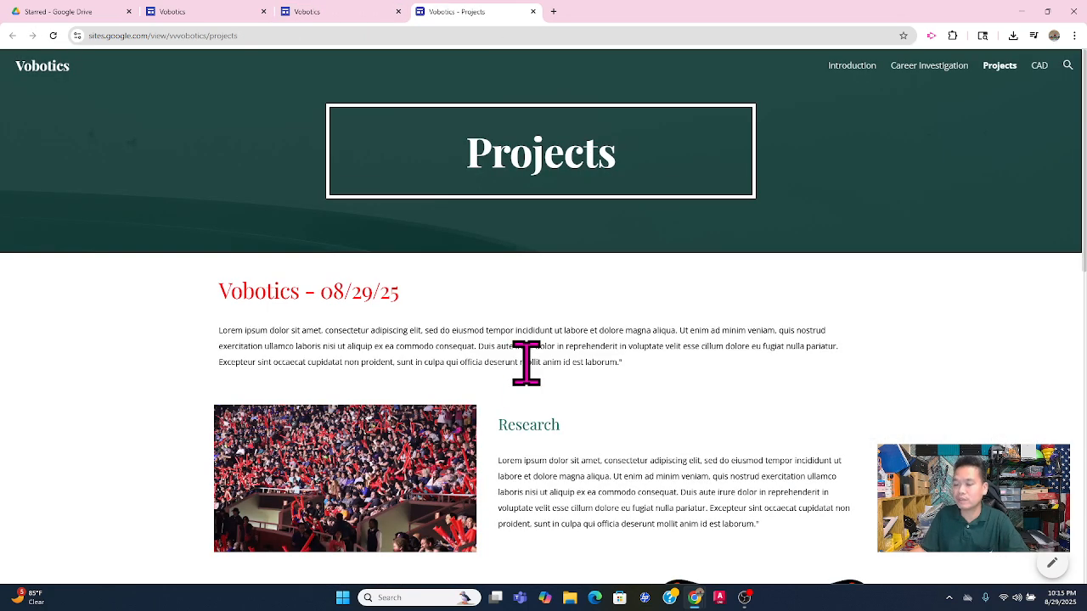
# Review the published Projects page down to the embedded AutoCAD video and play it.
pyautogui.scroll(-8, 527, 364)
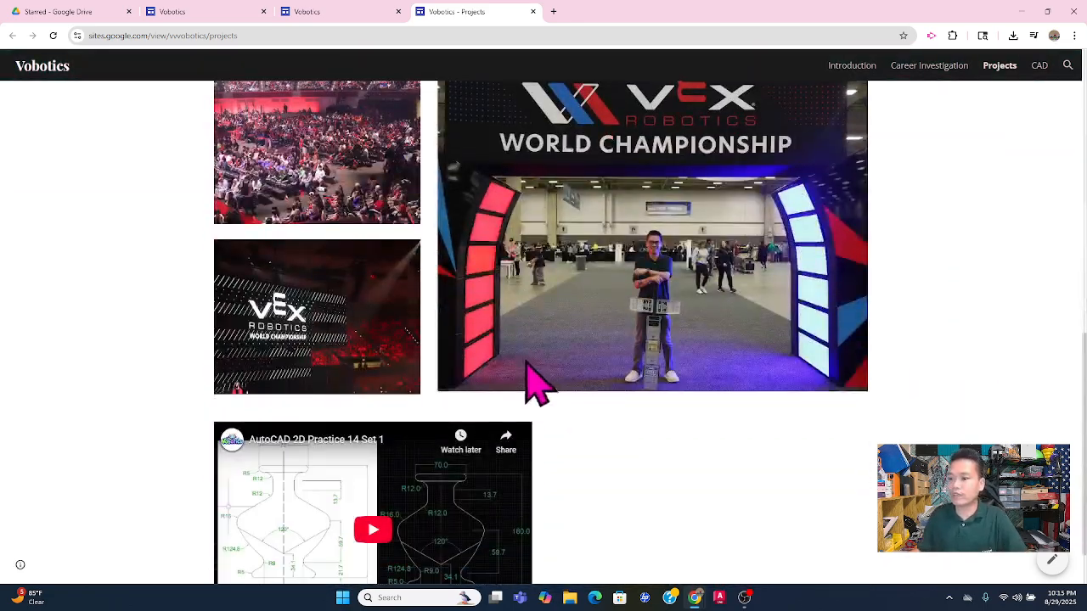
pyautogui.scroll(-1, 539, 386)
pyautogui.click(378, 480)
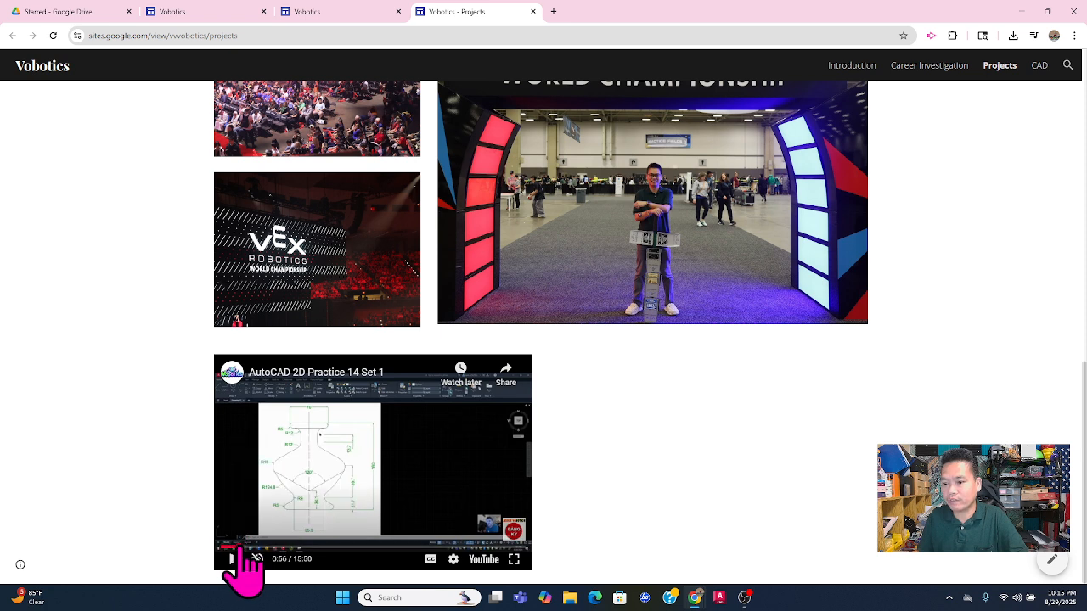
# Close the published site and check the embedded video's YouTube settings in the editor without changing them.
pyautogui.click(261, 548)
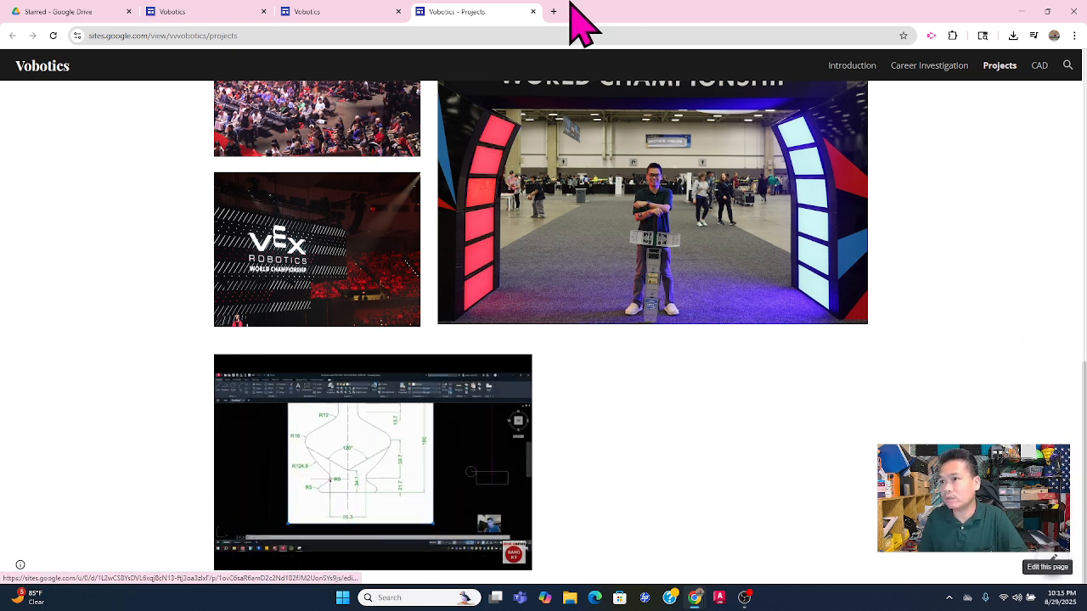
pyautogui.click(533, 12)
pyautogui.scroll(-10, 614, 466)
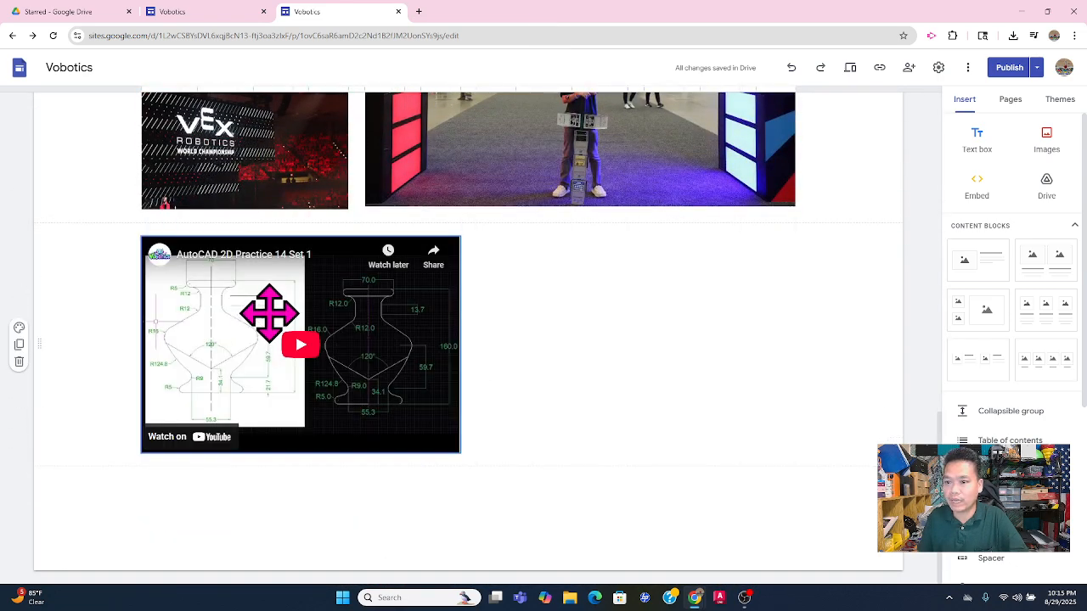
pyautogui.doubleClick(269, 313)
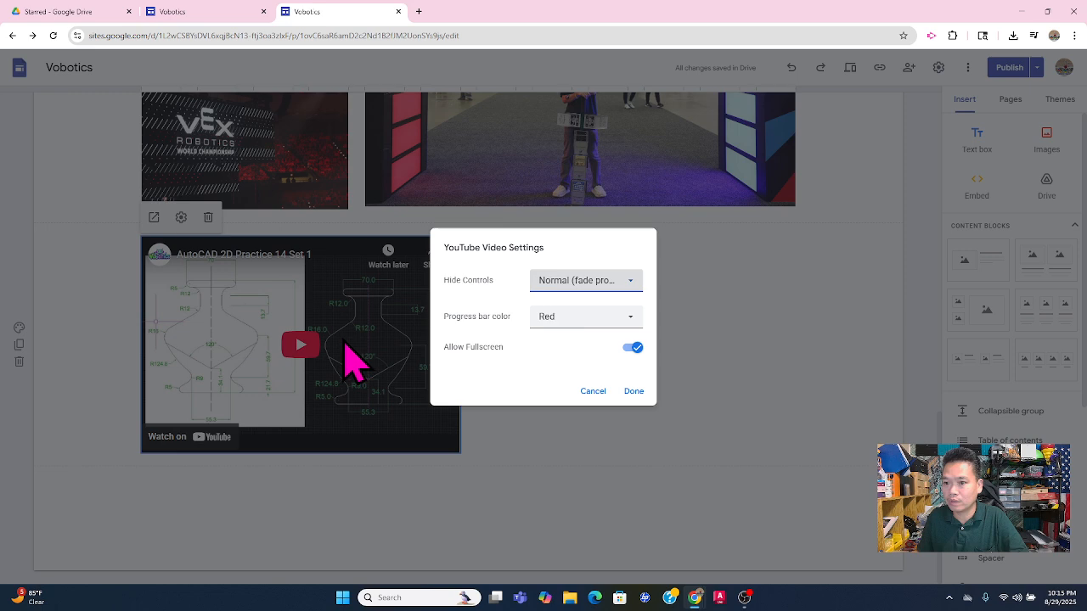
pyautogui.click(593, 391)
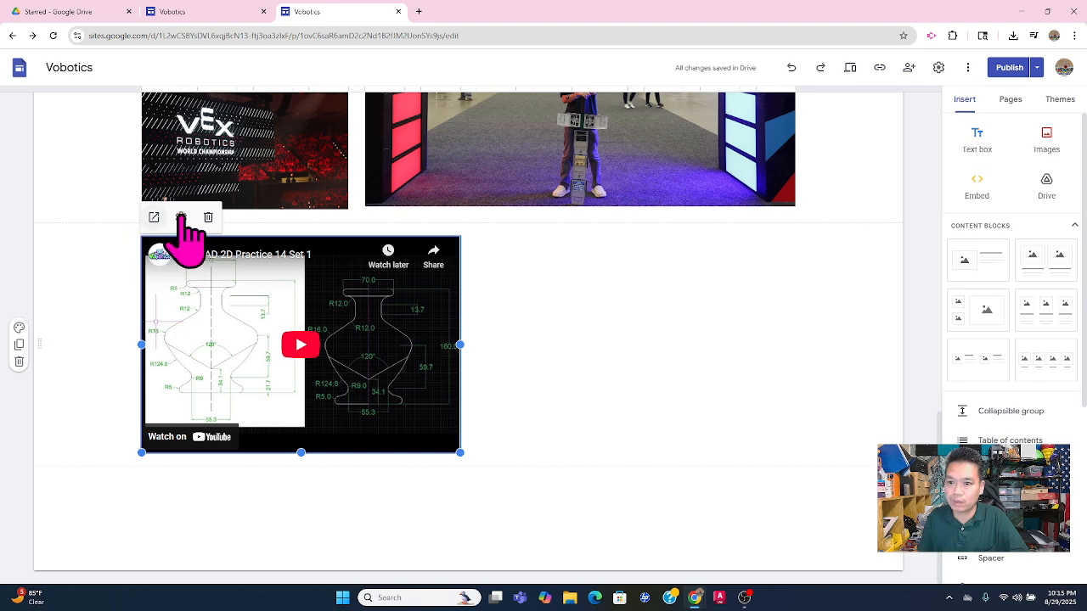
pyautogui.click(208, 218)
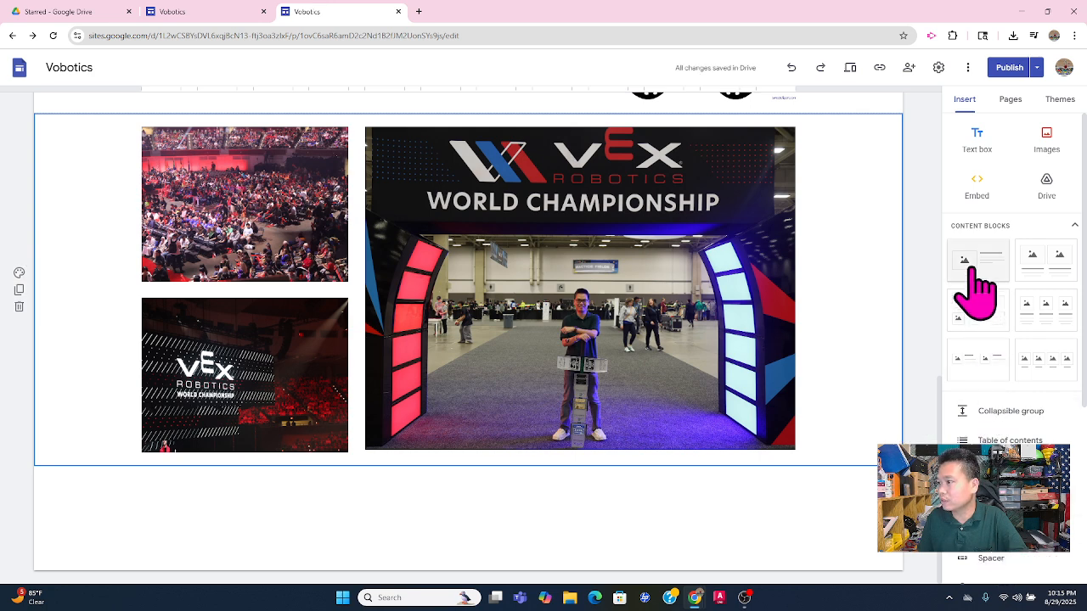
pyautogui.click(975, 188)
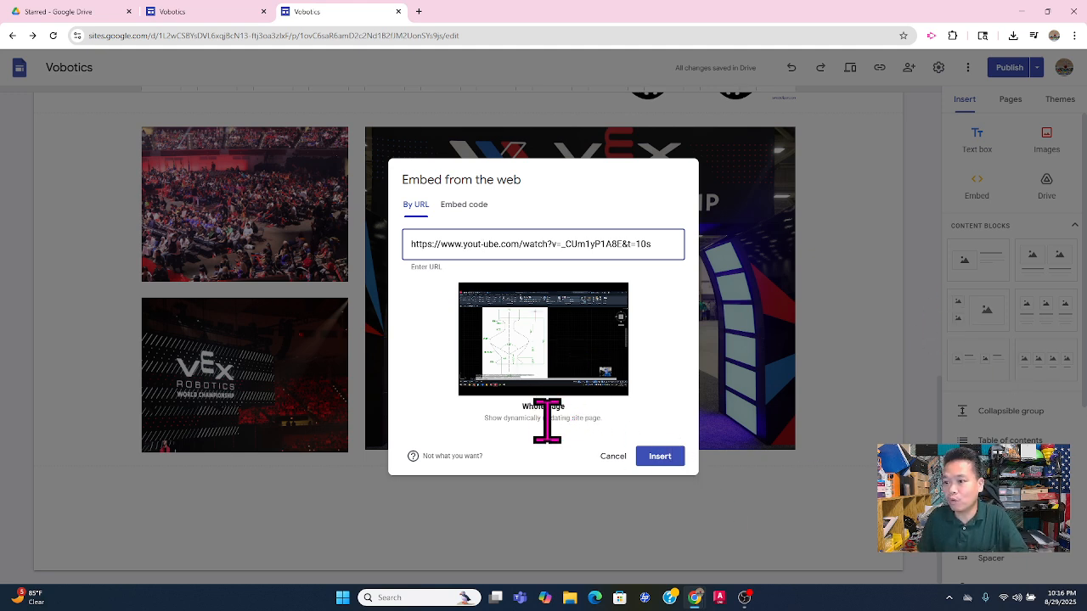
pyautogui.click(658, 459)
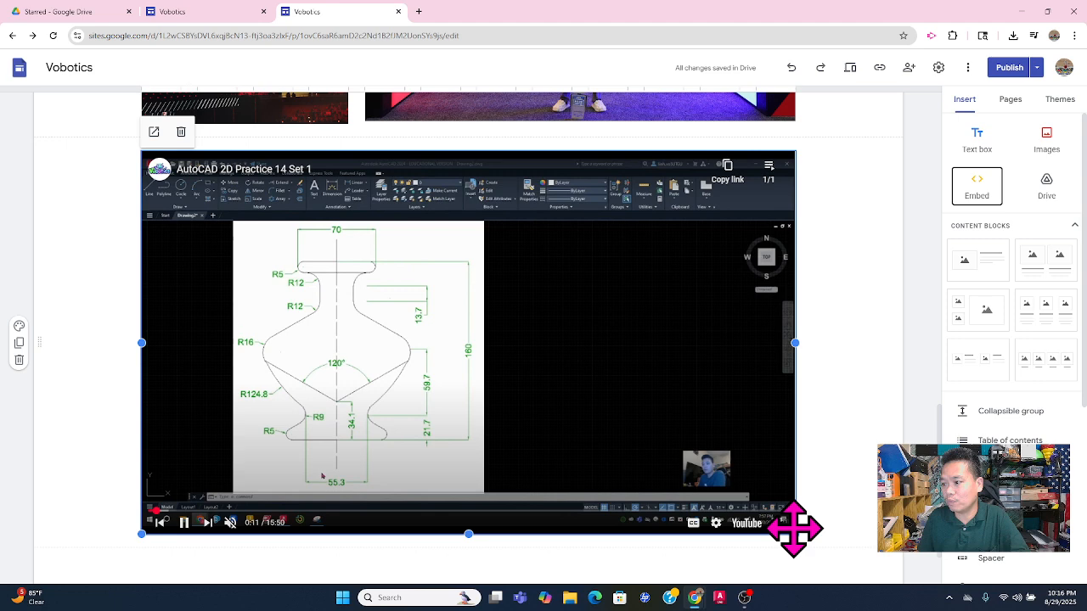
pyautogui.moveTo(796, 535); pyautogui.dragTo(313, 381)
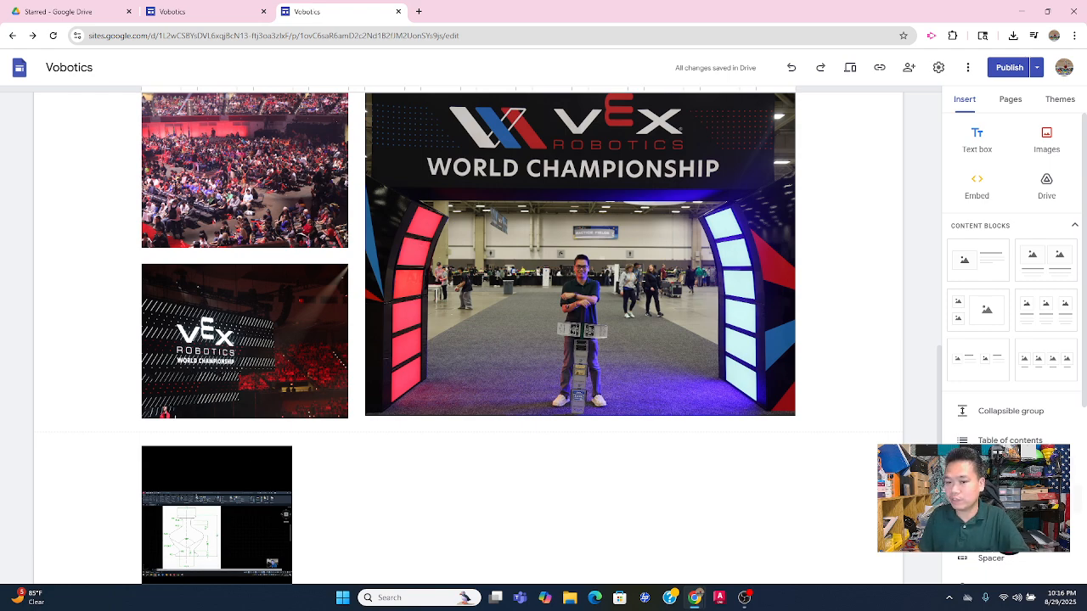
# Insert a button named "2D Practice 14 Set 1" that links to the copied video URL.
pyautogui.click(990, 499)
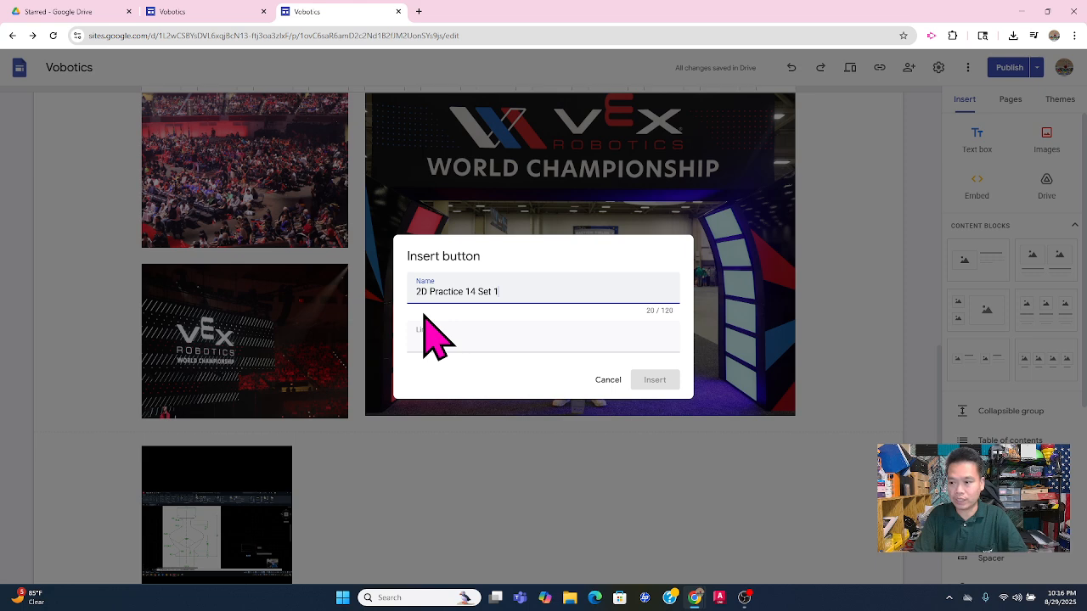
pyautogui.click(435, 336)
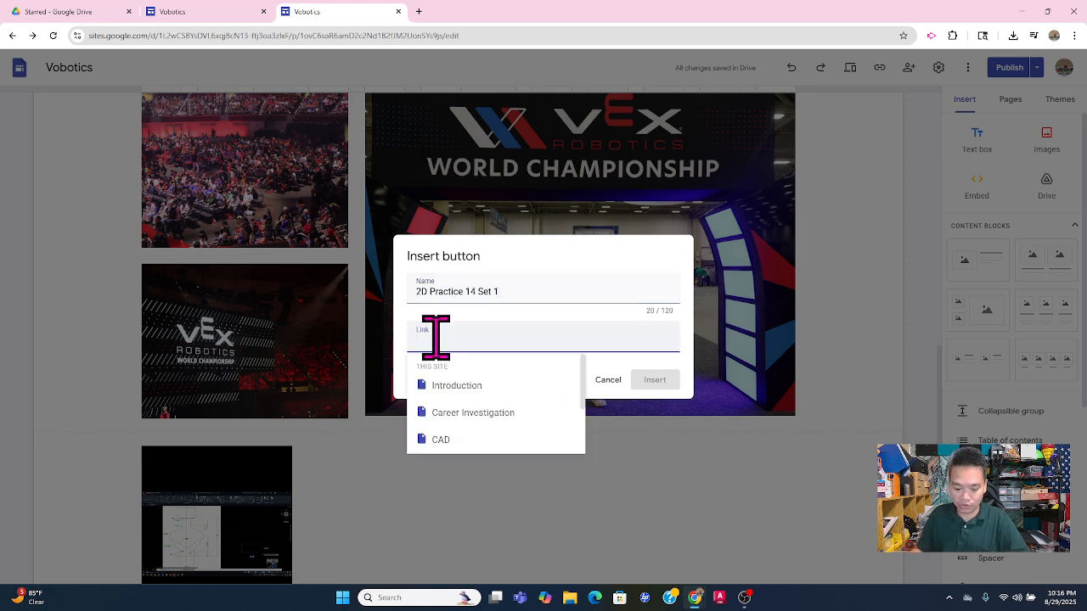
pyautogui.hotkey('ctrl', 'v')
pyautogui.click(658, 381)
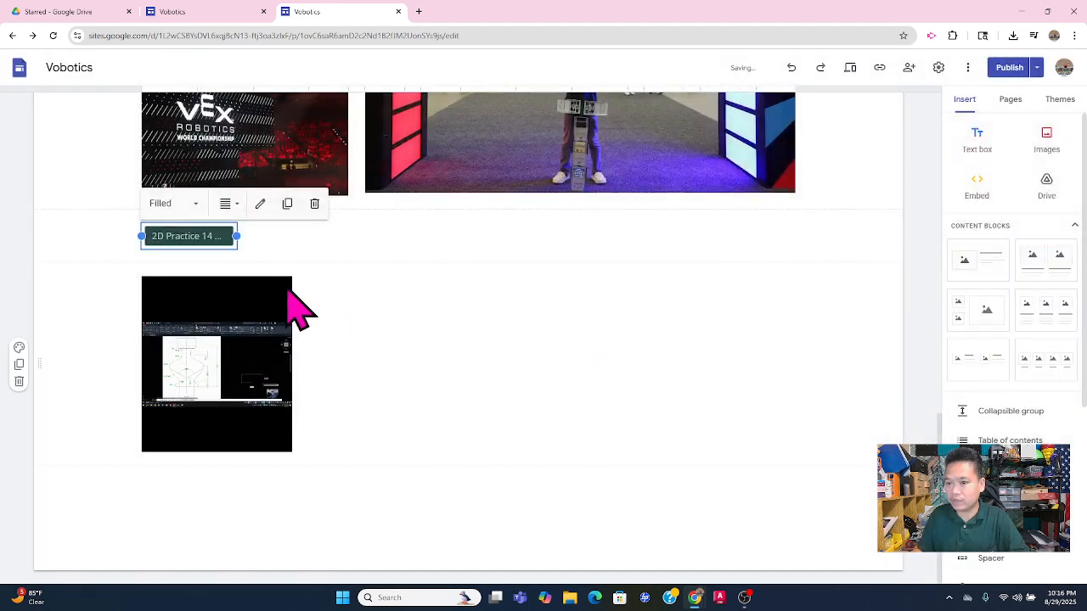
# Move the new button beside the embedded video and widen it to fit its full name.
pyautogui.moveTo(160, 232); pyautogui.dragTo(399, 327)
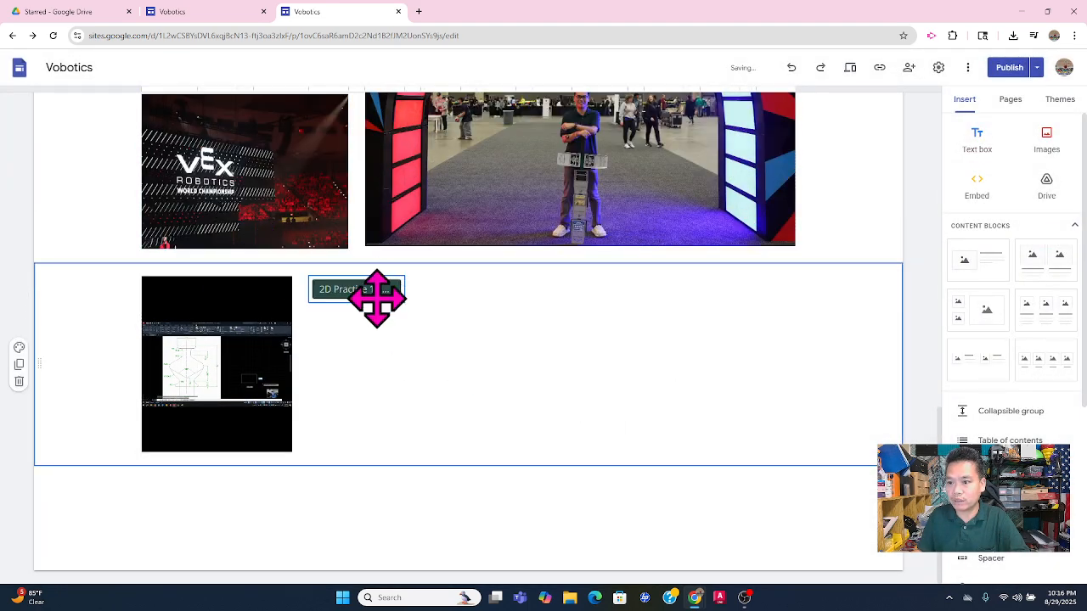
pyautogui.click(399, 286)
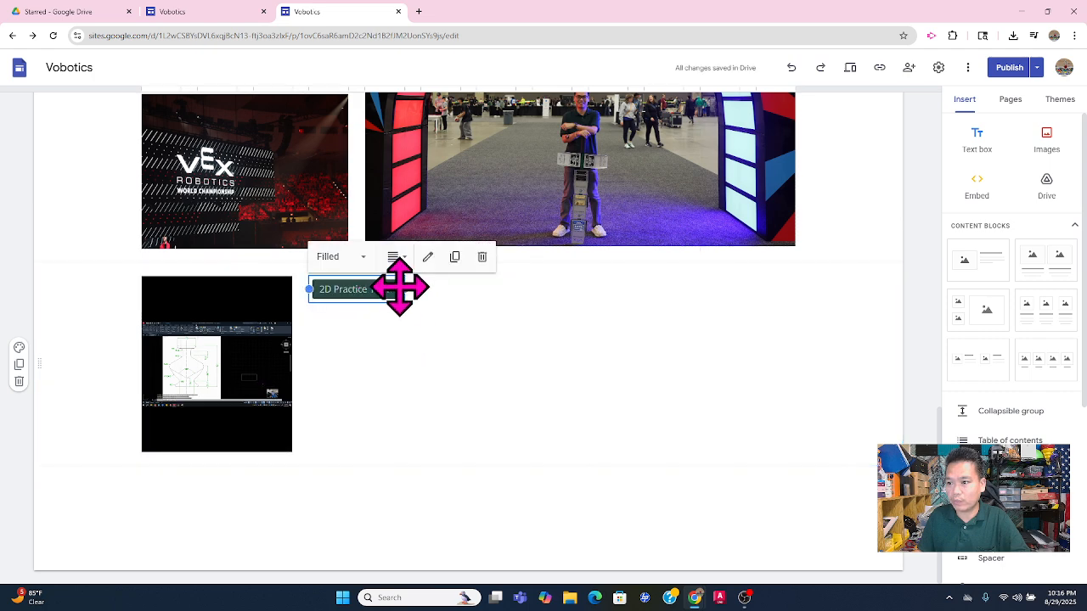
pyautogui.moveTo(398, 288); pyautogui.dragTo(463, 292)
pyautogui.click(818, 365)
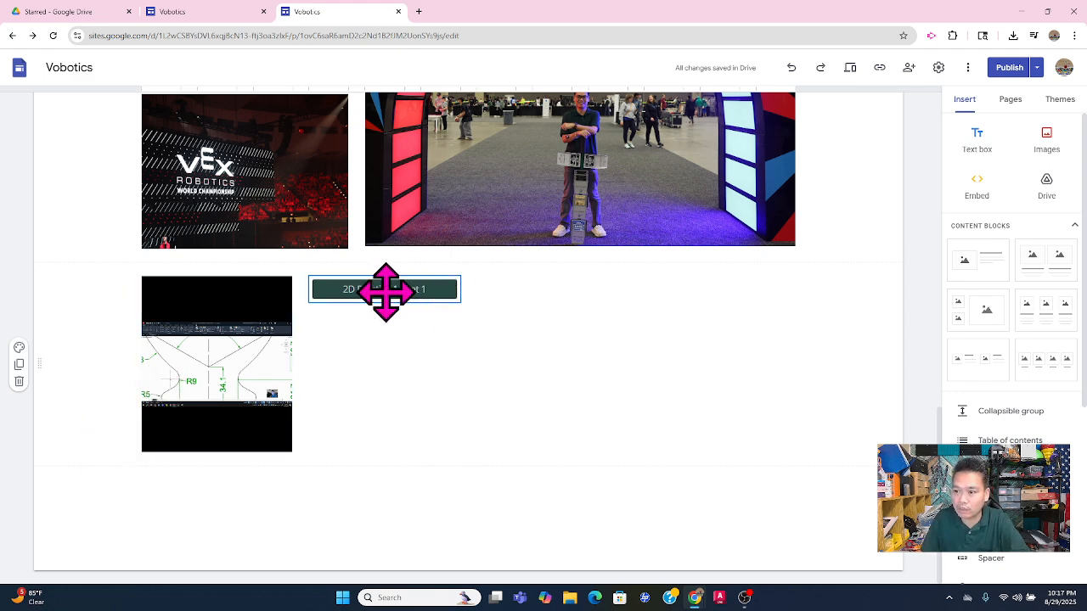
# Compare the Projects draft with the published version, publish the changes and view the published site.
pyautogui.click(1008, 68)
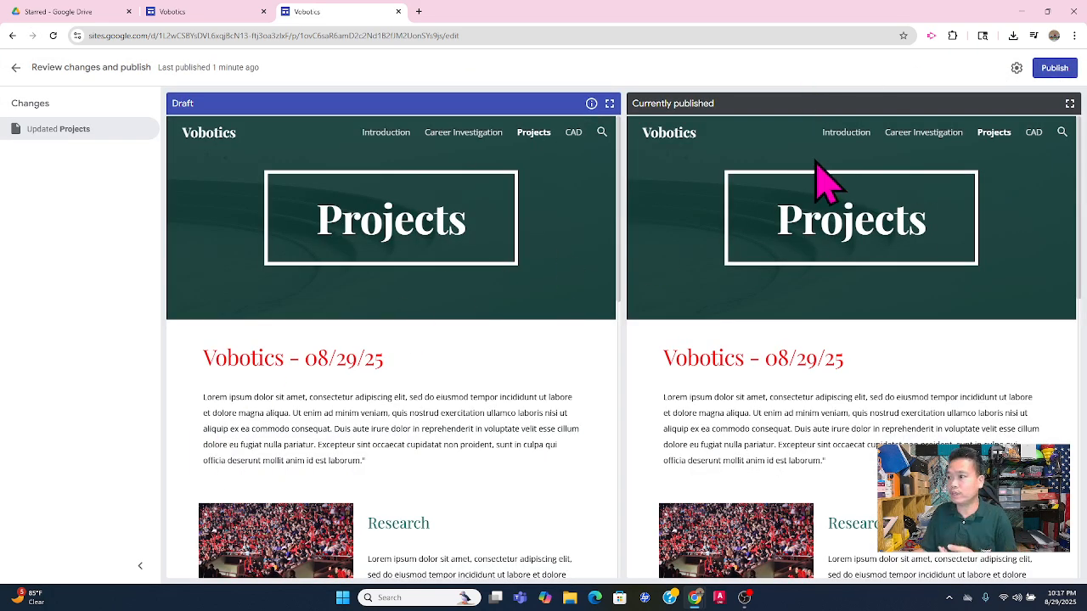
pyautogui.scroll(-6, 815, 323)
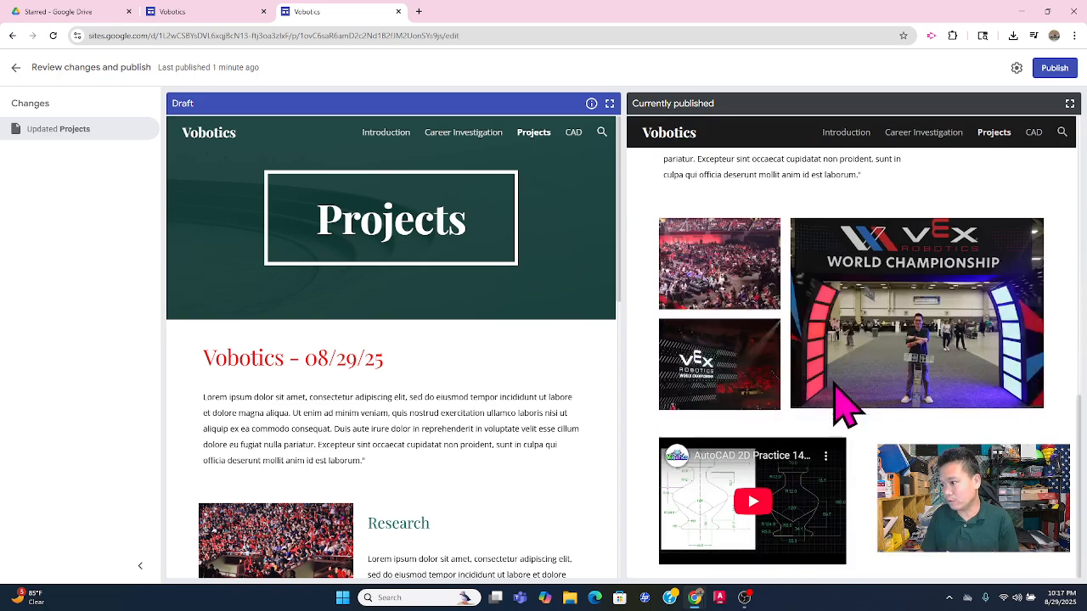
pyautogui.scroll(-10, 243, 459)
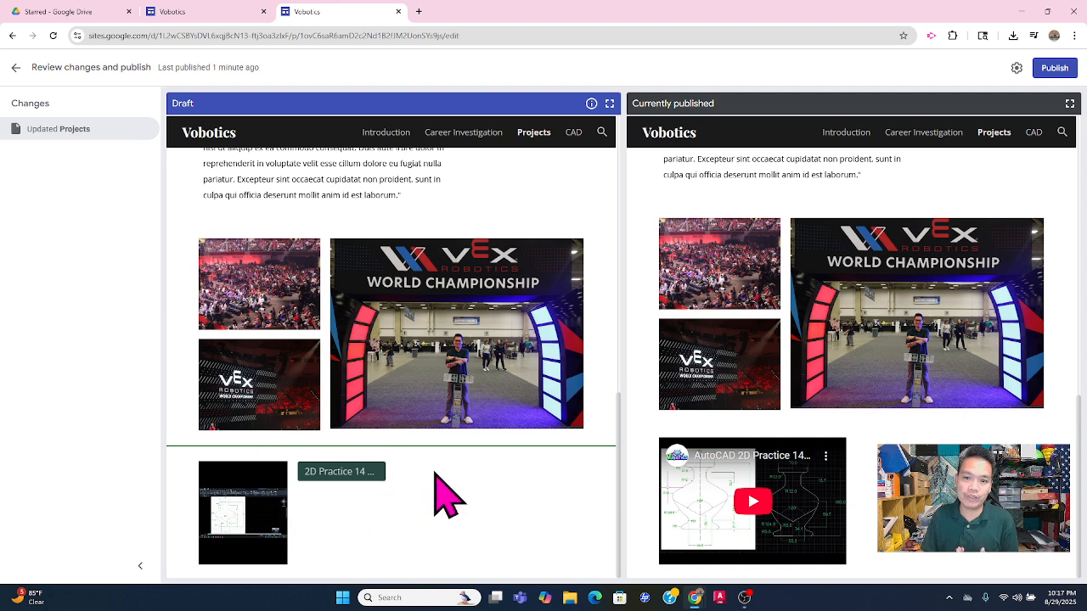
pyautogui.click(1054, 71)
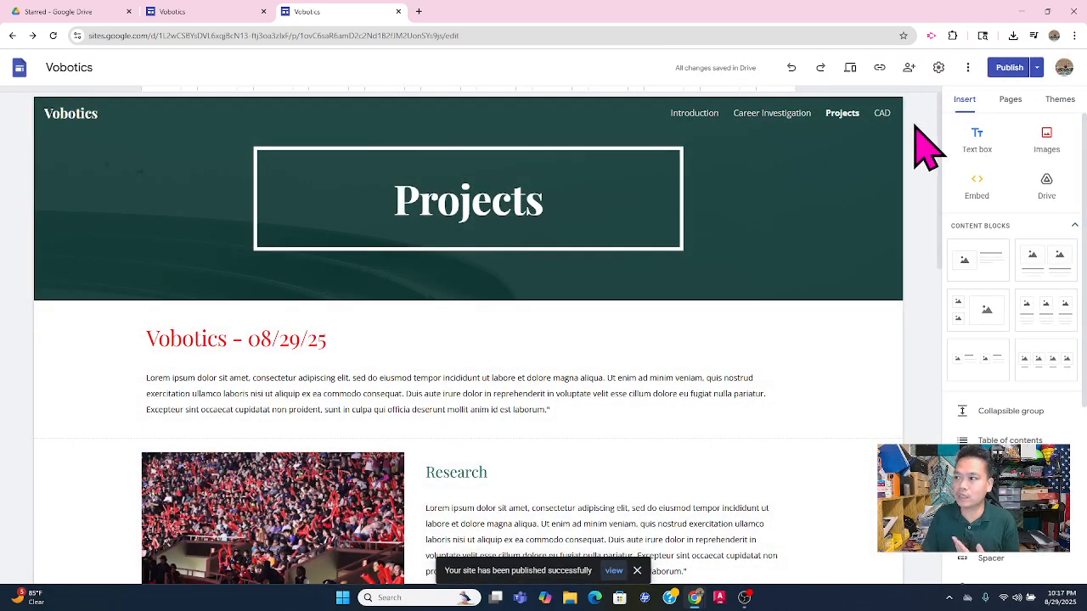
pyautogui.click(1037, 68)
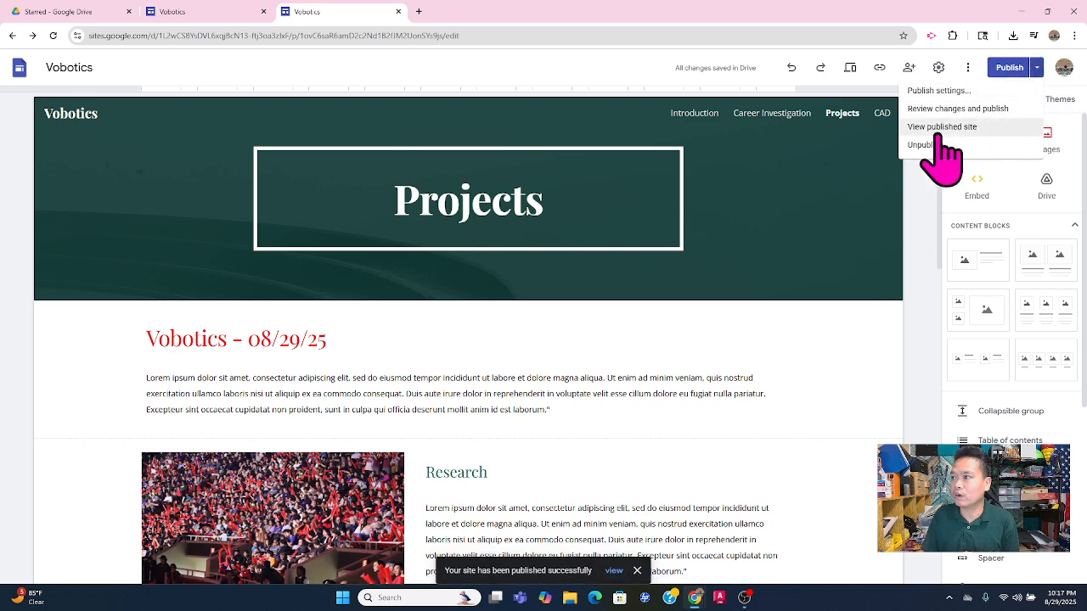
pyautogui.click(941, 127)
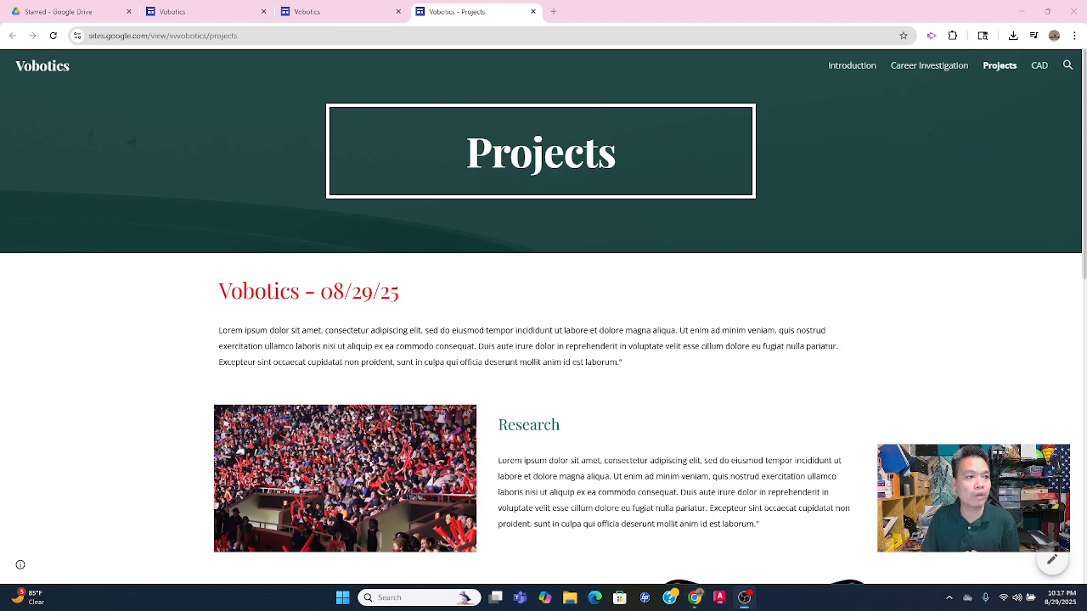
# Test the 2D Practice 14 Set 1 button on the published page, close the video it opens and review the whole page.
pyautogui.scroll(-8, 526, 362)
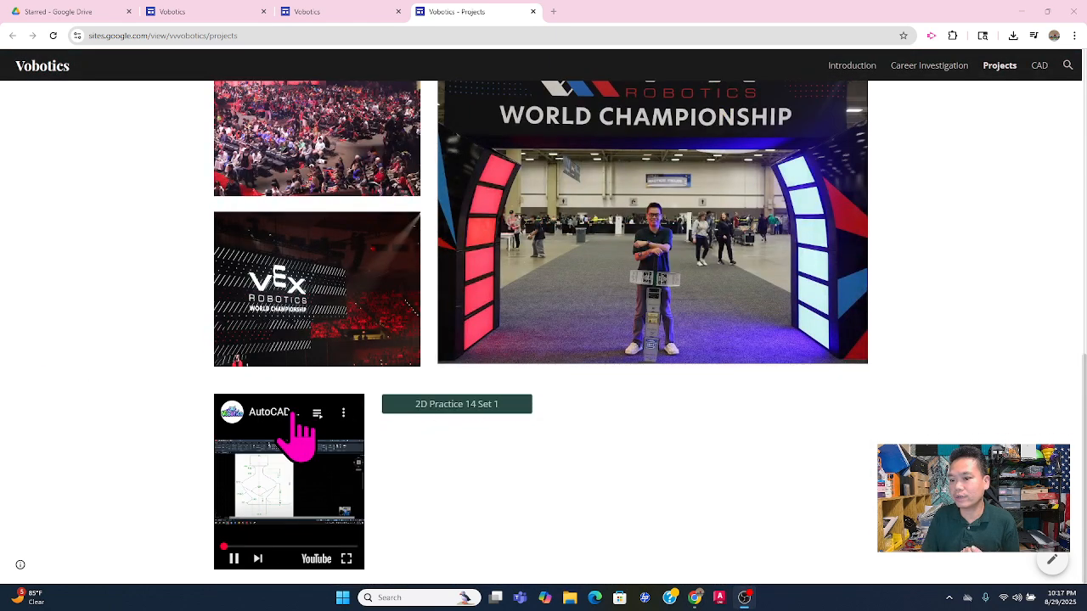
pyautogui.click(427, 405)
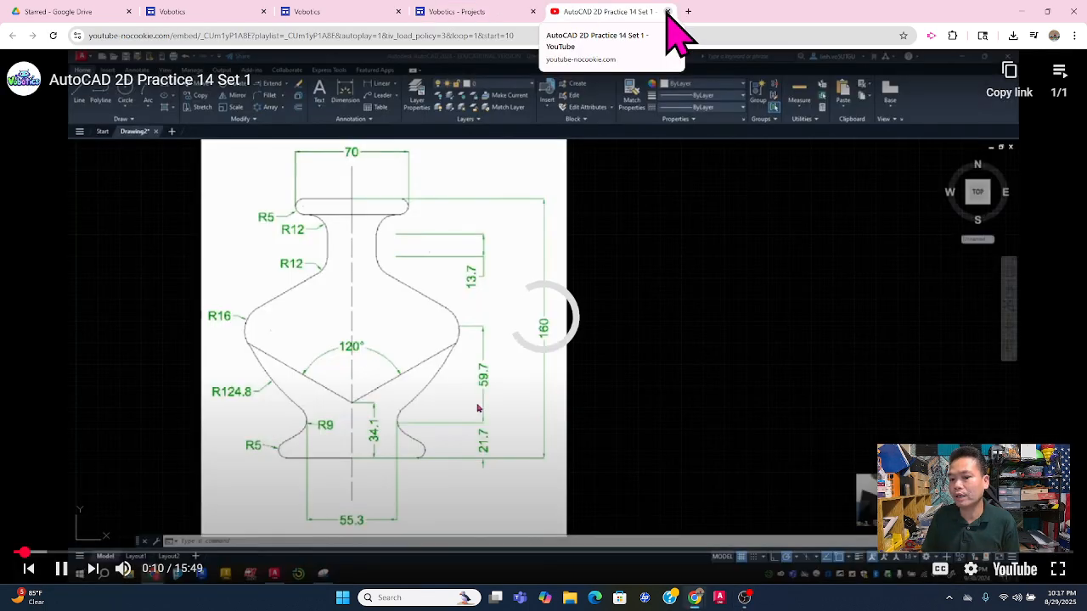
pyautogui.click(668, 12)
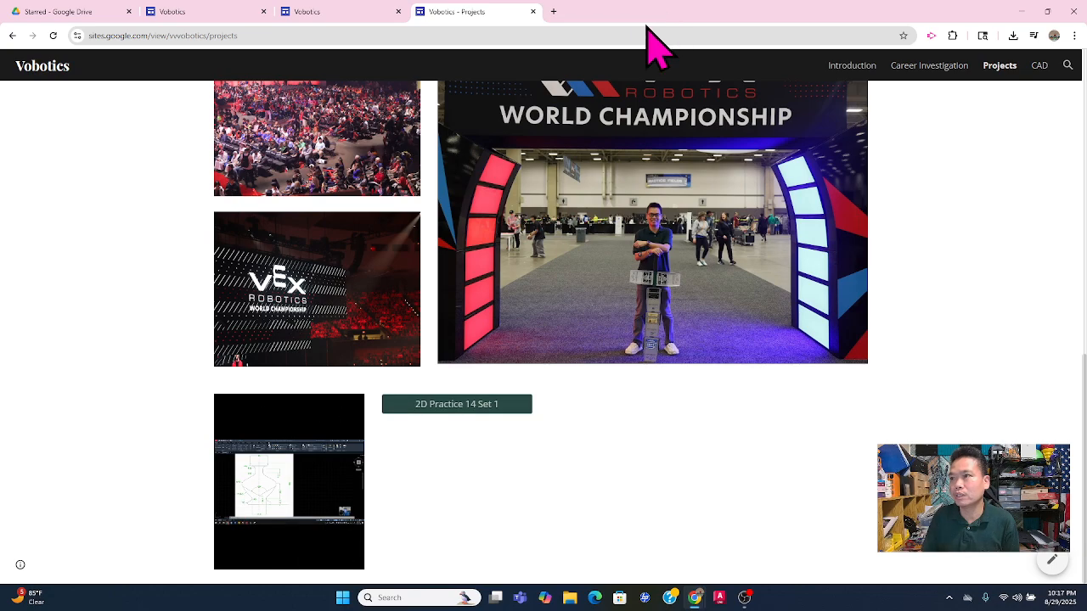
pyautogui.scroll(15, 849, 527)
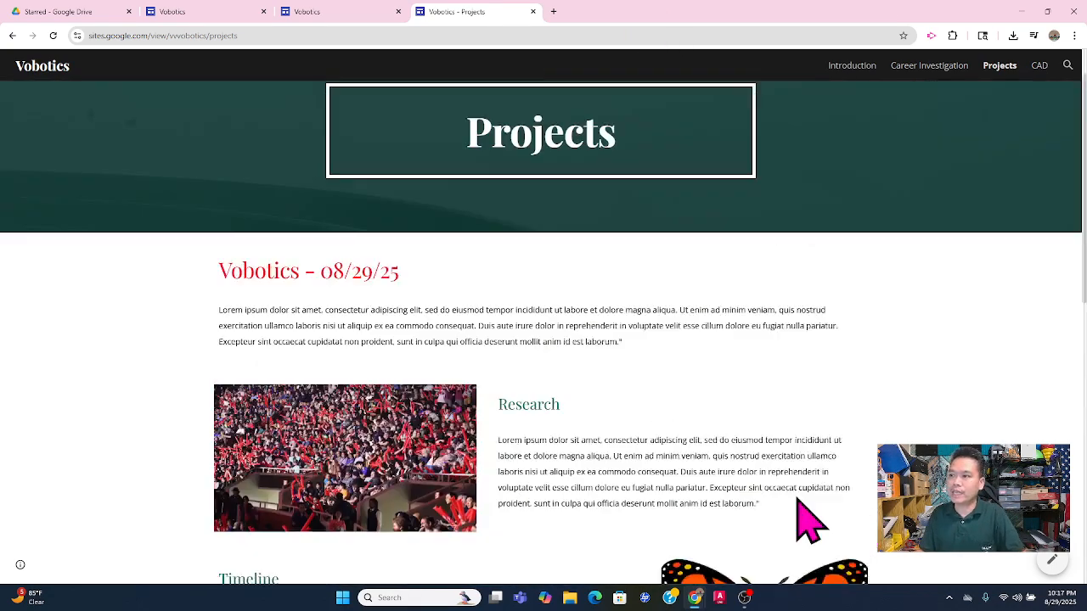
pyautogui.scroll(-15, 339, 293)
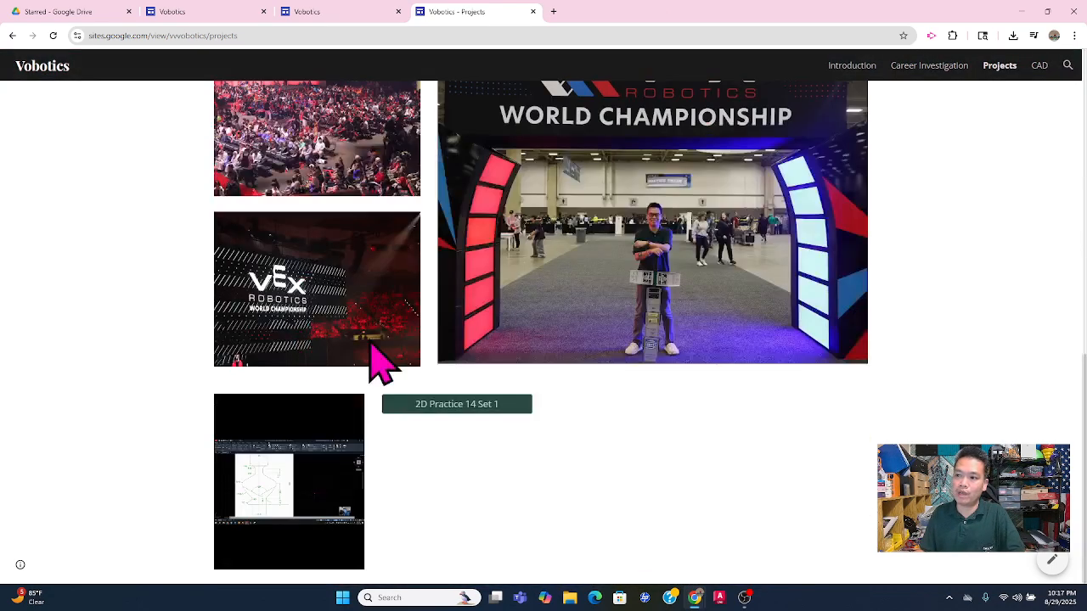
# Reopen the Projects page for editing from the published site and look over its content from header to embedded video.
pyautogui.click(1052, 564)
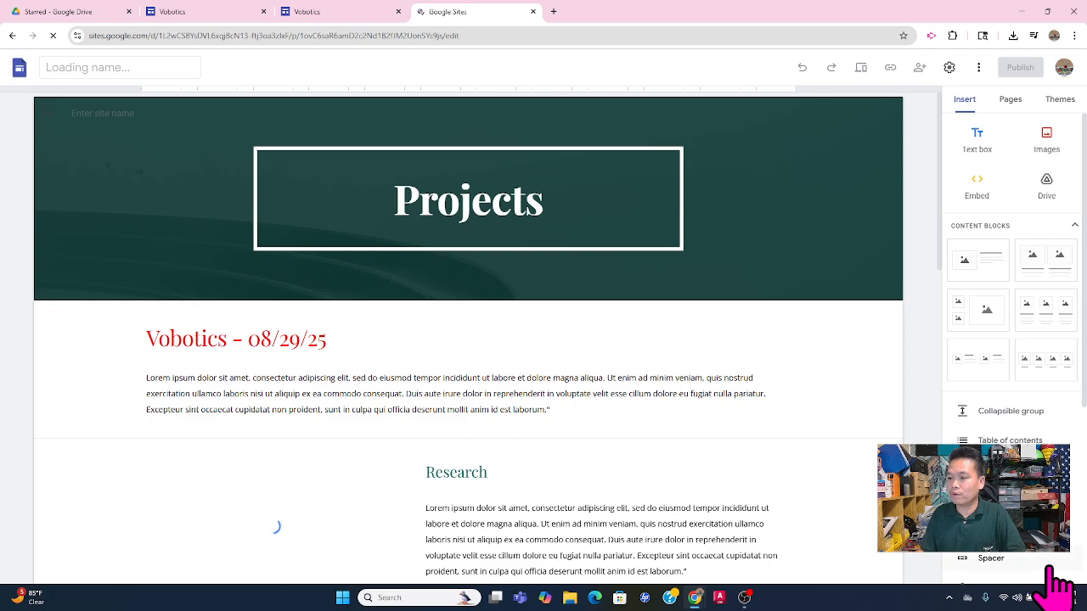
pyautogui.scroll(-3, 456, 322)
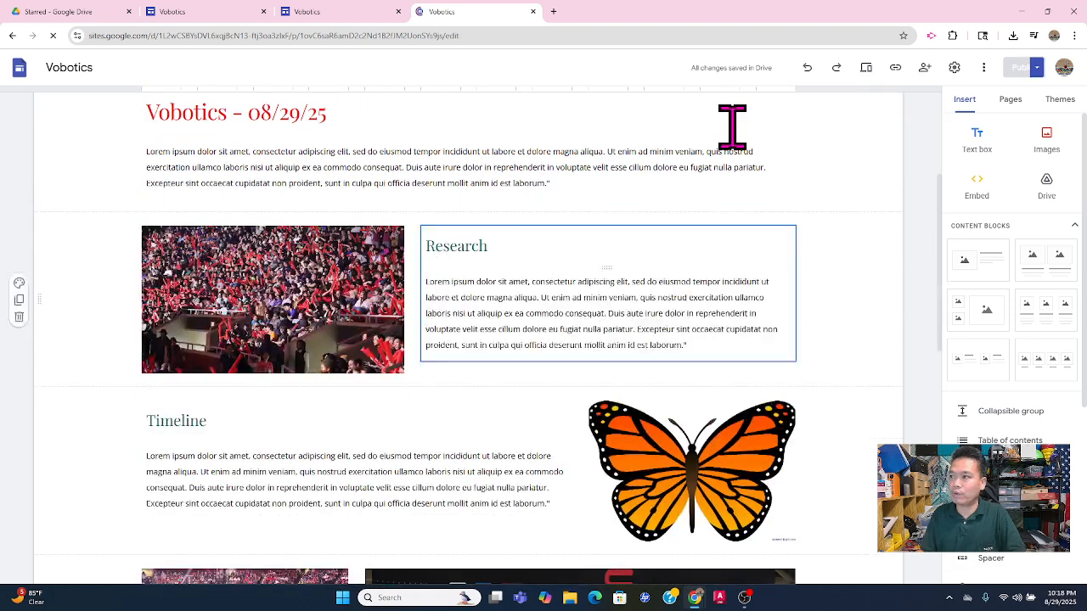
pyautogui.scroll(3, 517, 343)
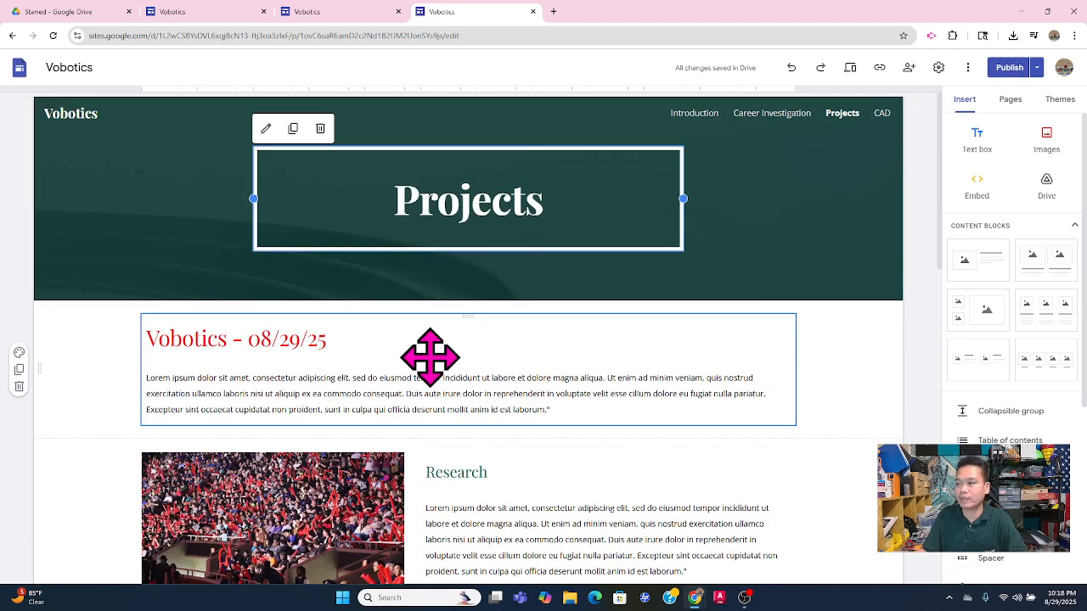
pyautogui.scroll(-10, 429, 349)
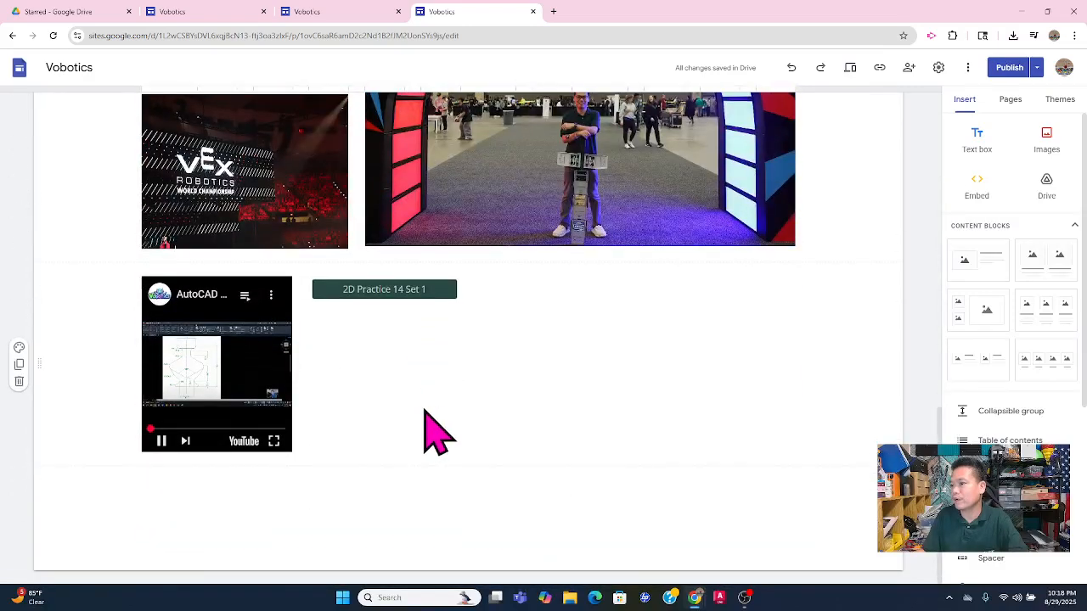
pyautogui.scroll(10, 476, 416)
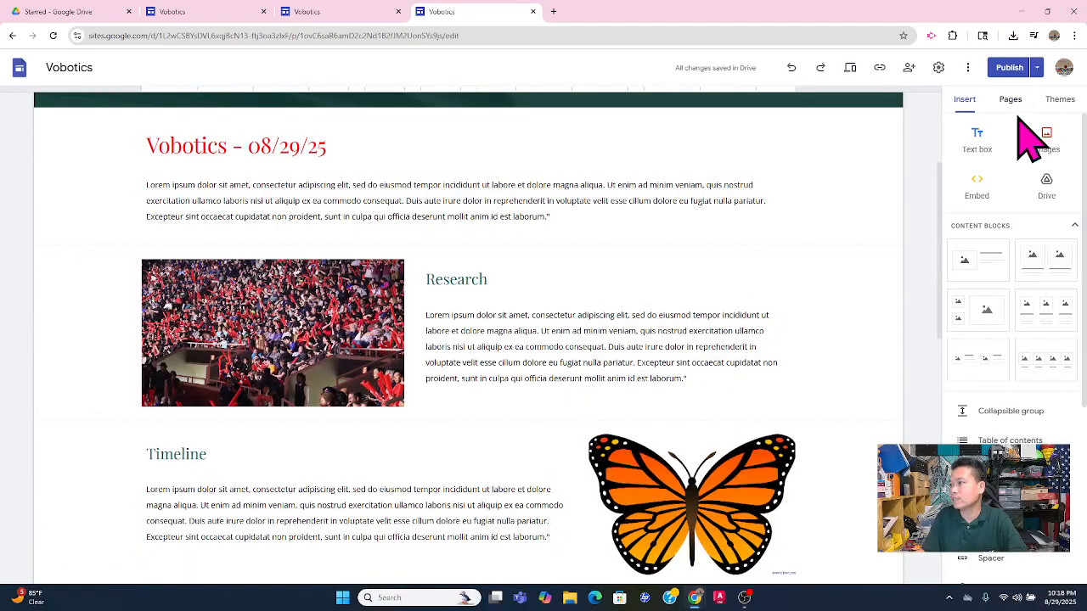
# Show the Robotics page in the site navigation.
pyautogui.click(1010, 100)
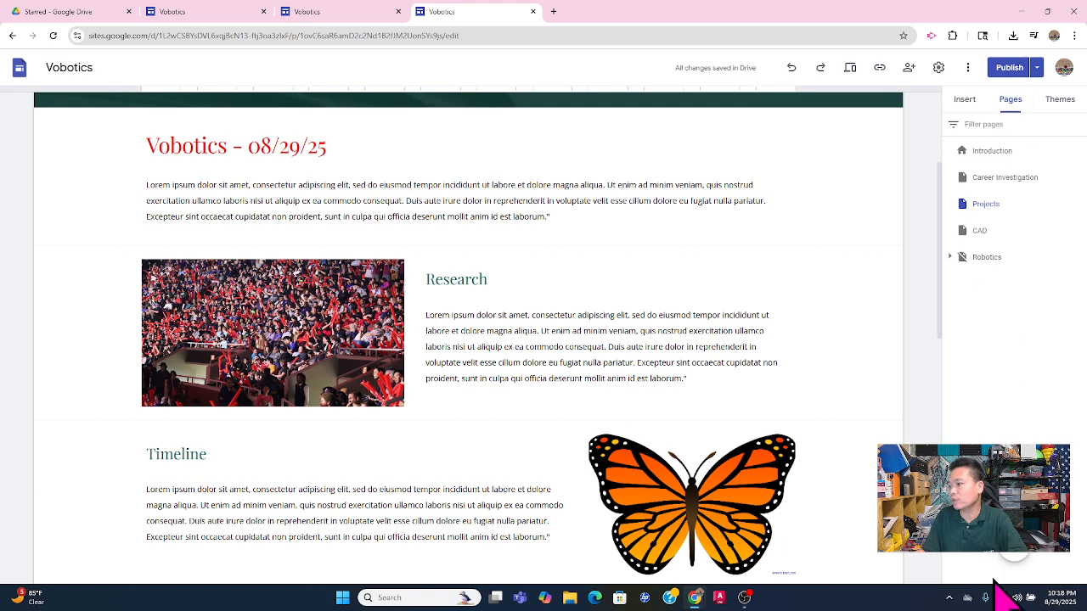
pyautogui.click(1075, 257)
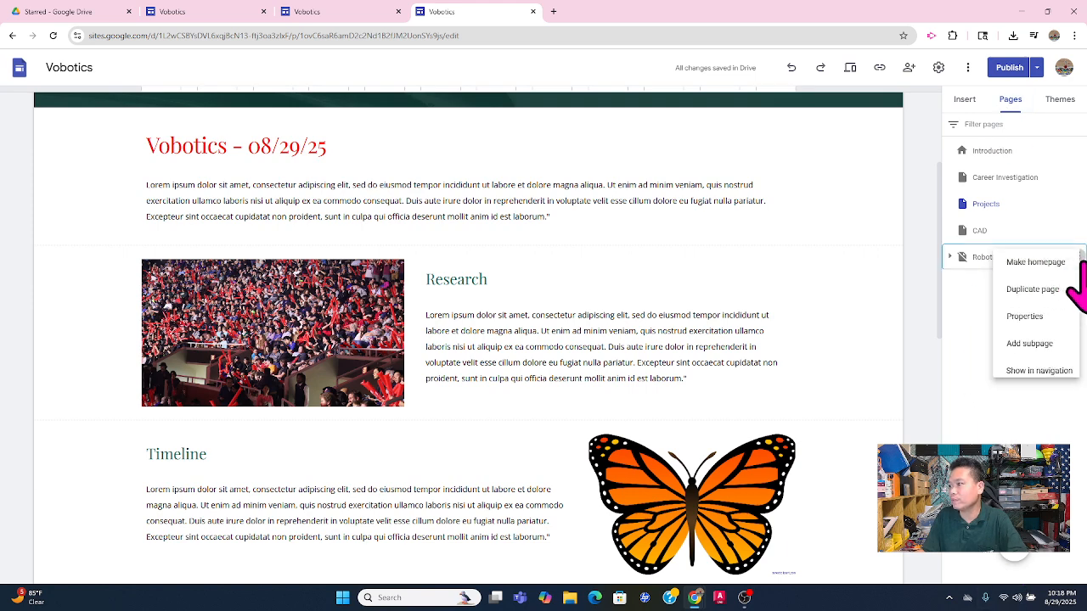
pyautogui.click(1012, 371)
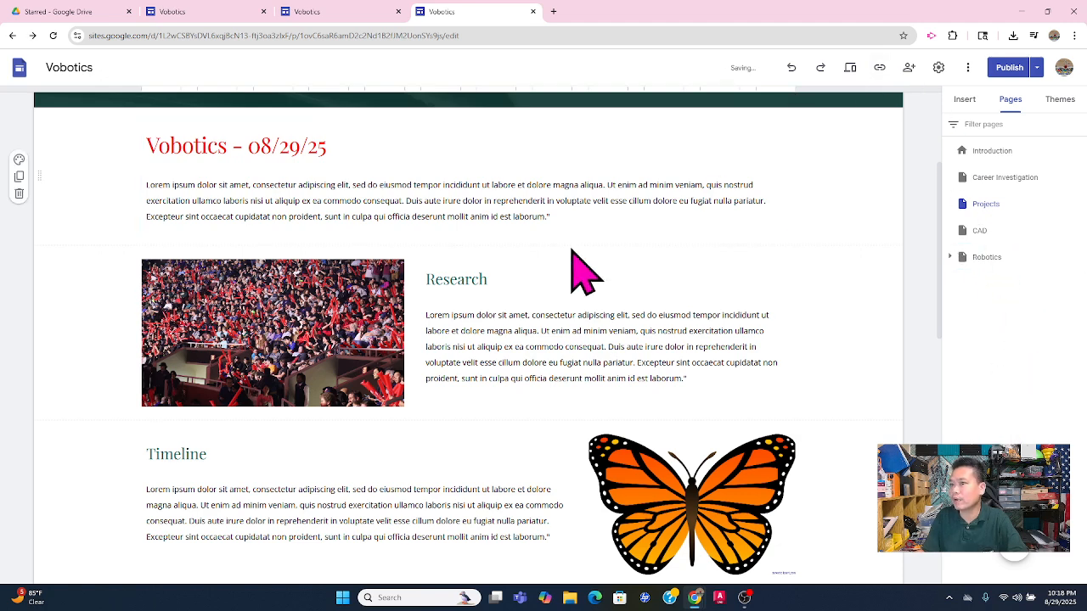
pyautogui.scroll(3, 643, 212)
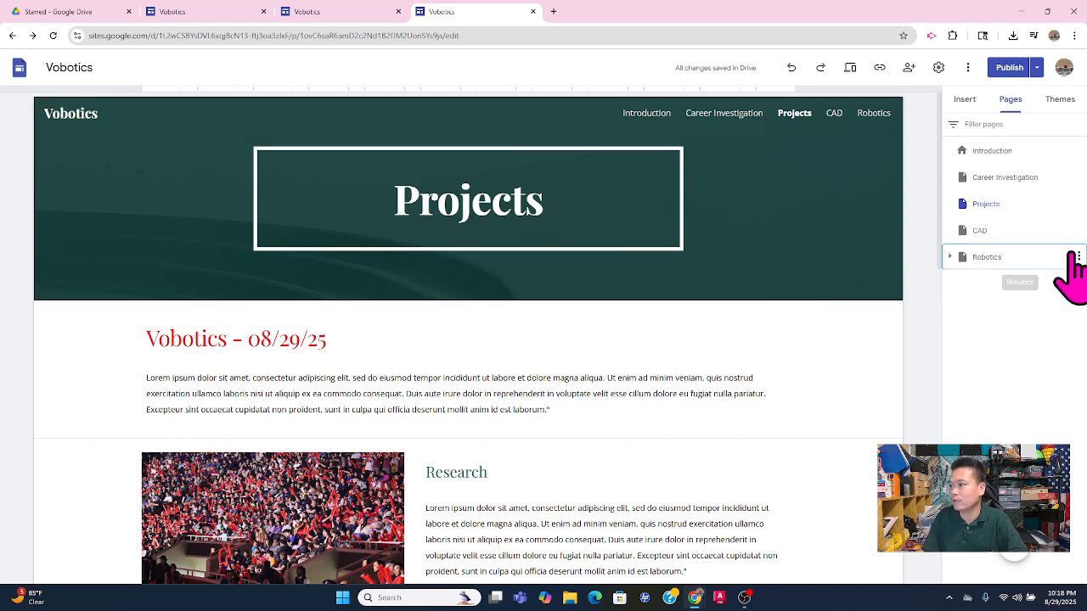
# Open the Robotics page and hide it from the site navigation.
pyautogui.click(1072, 258)
pyautogui.click(1076, 256)
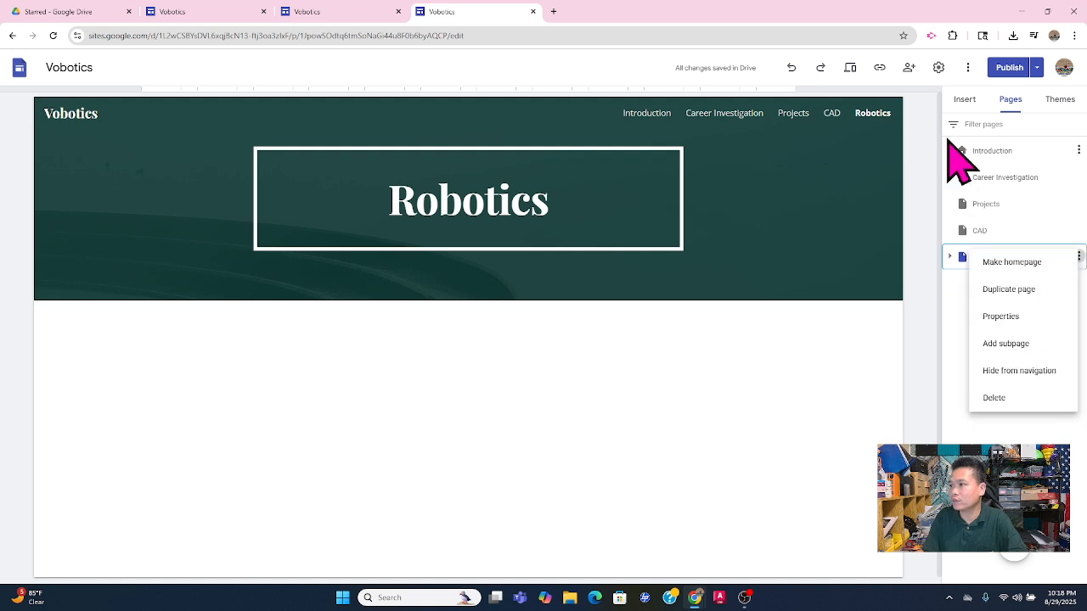
pyautogui.click(1019, 371)
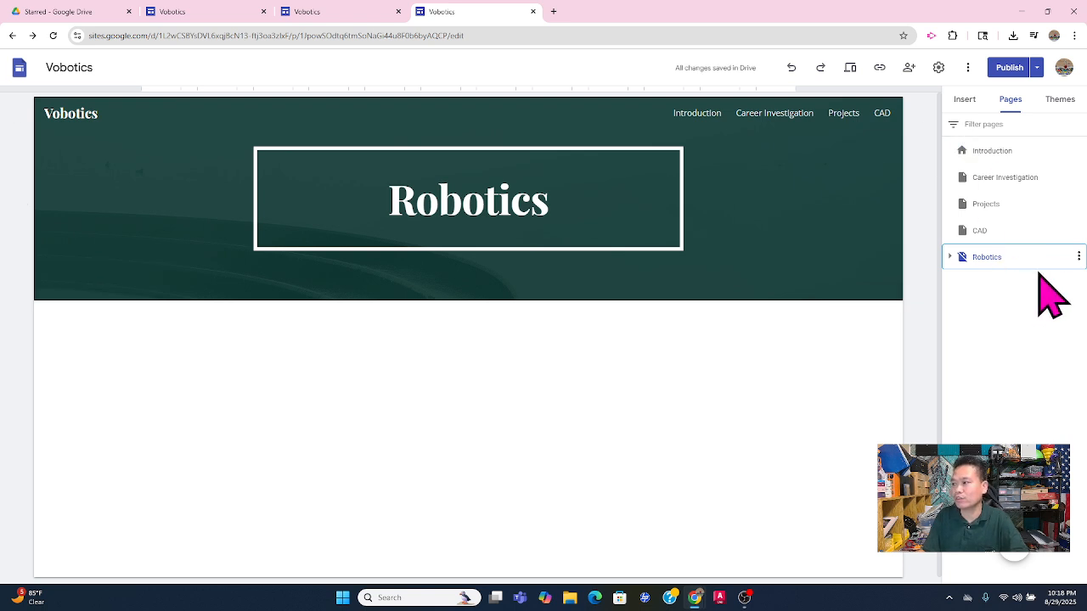
pyautogui.click(1076, 256)
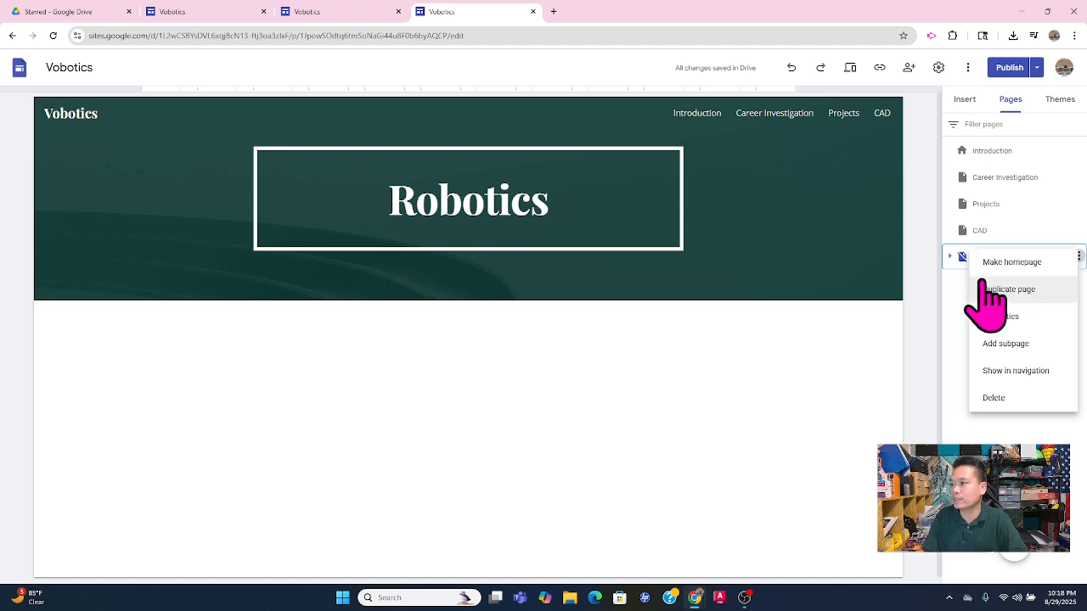
pyautogui.click(953, 319)
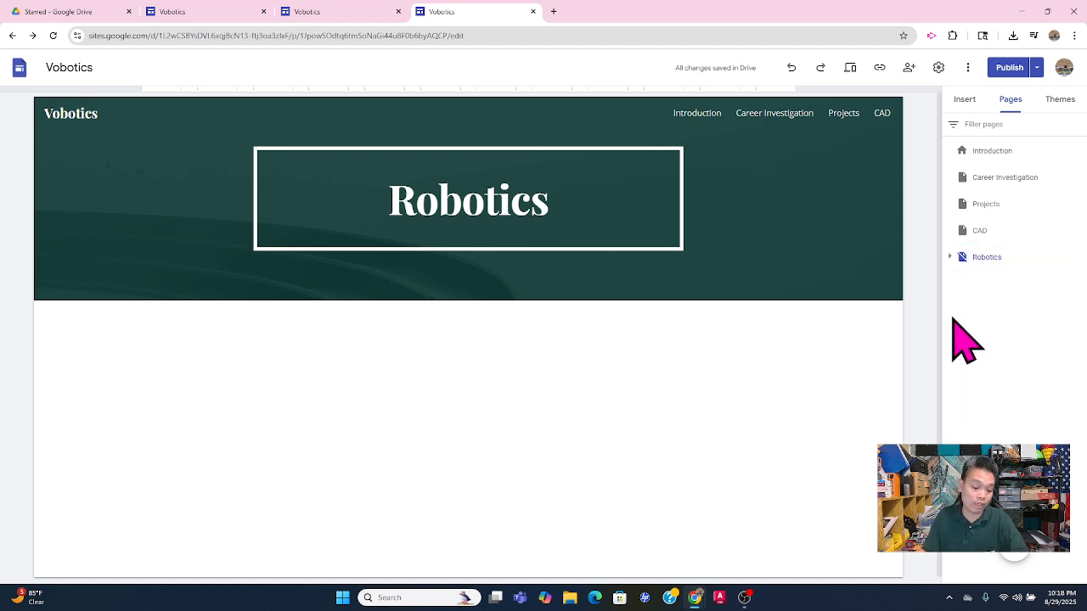